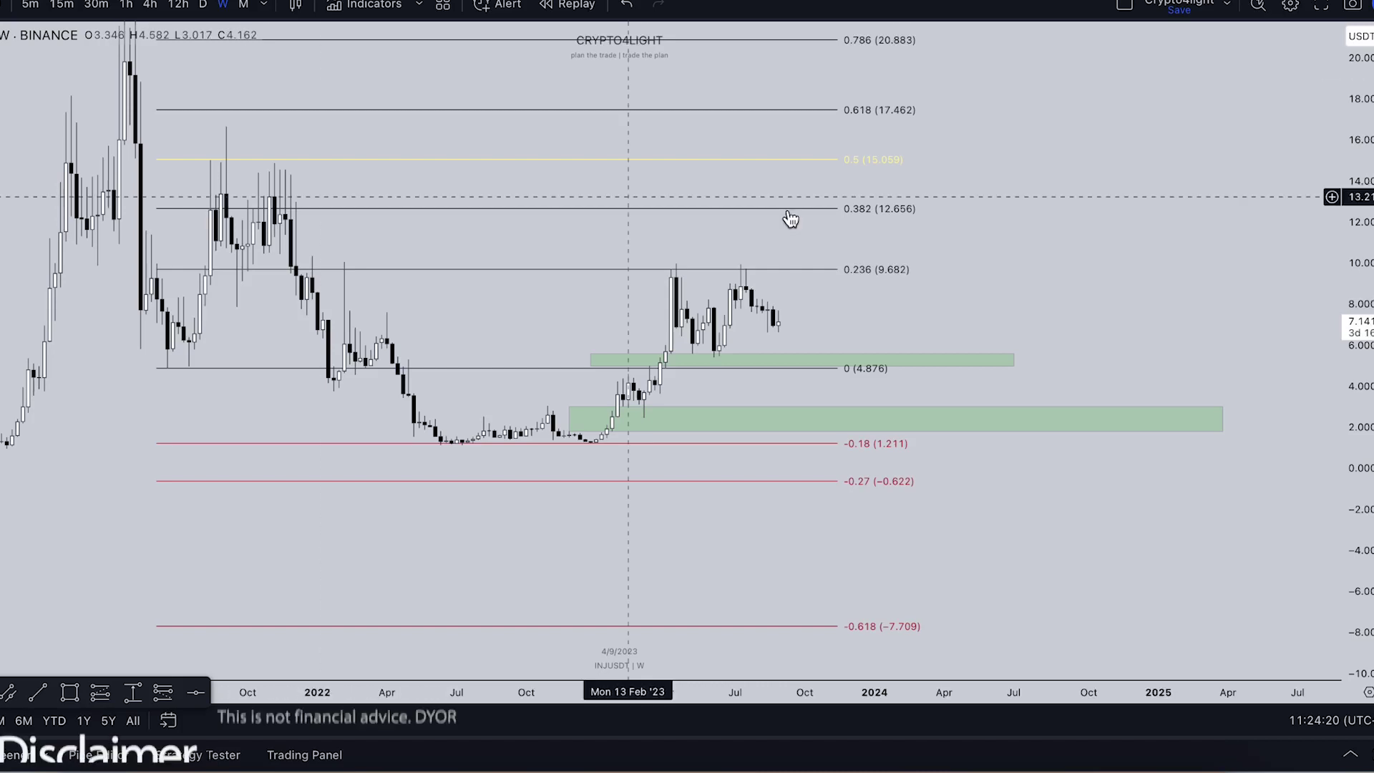
# Switch to the BTCUSDT.P 15-minute chart, and review the BTCUSDT trade posts from 30 August in the Crypto4light Chat on Telegram.
pyautogui.moveTo(1138, 229); pyautogui.dragTo(1188, 275)
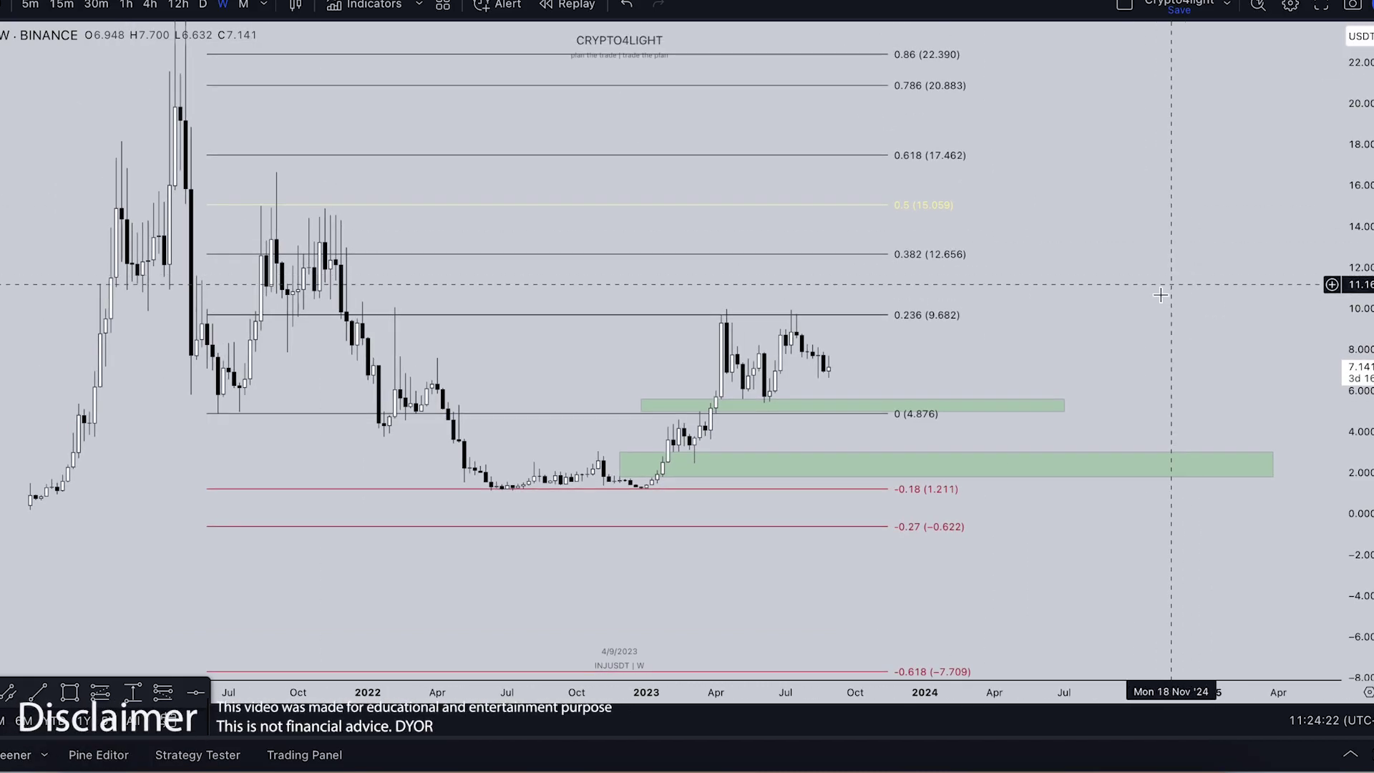
pyautogui.click(250, 1)
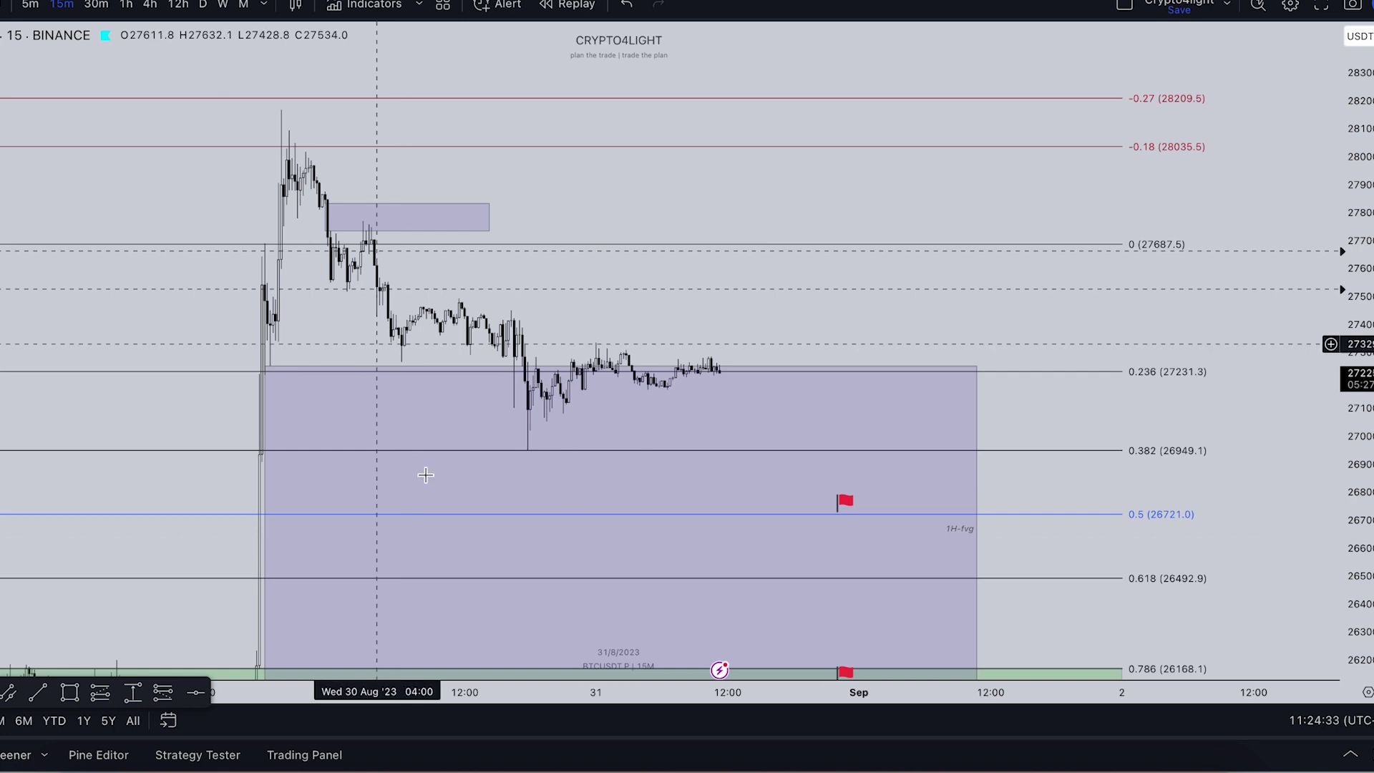
pyautogui.click(445, 764)
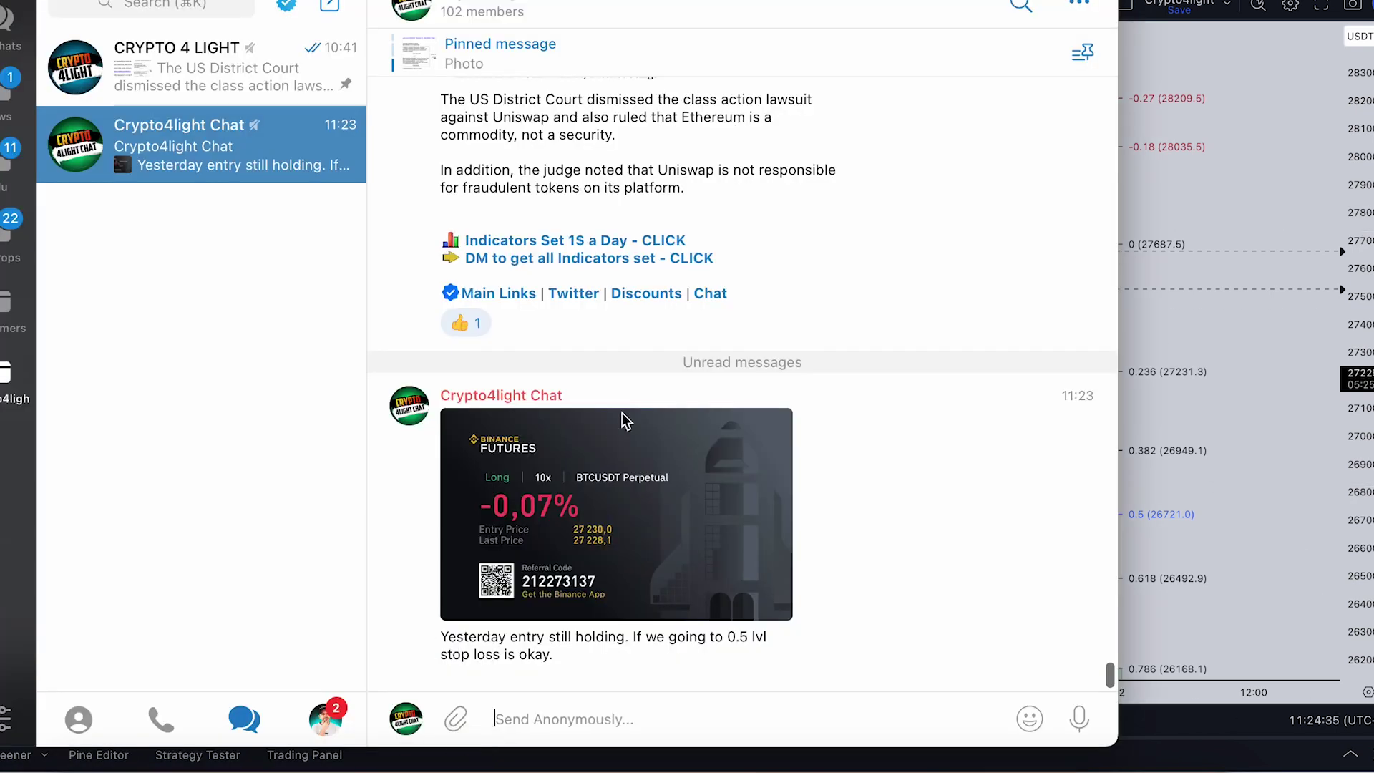
pyautogui.scroll(15, 659, 518)
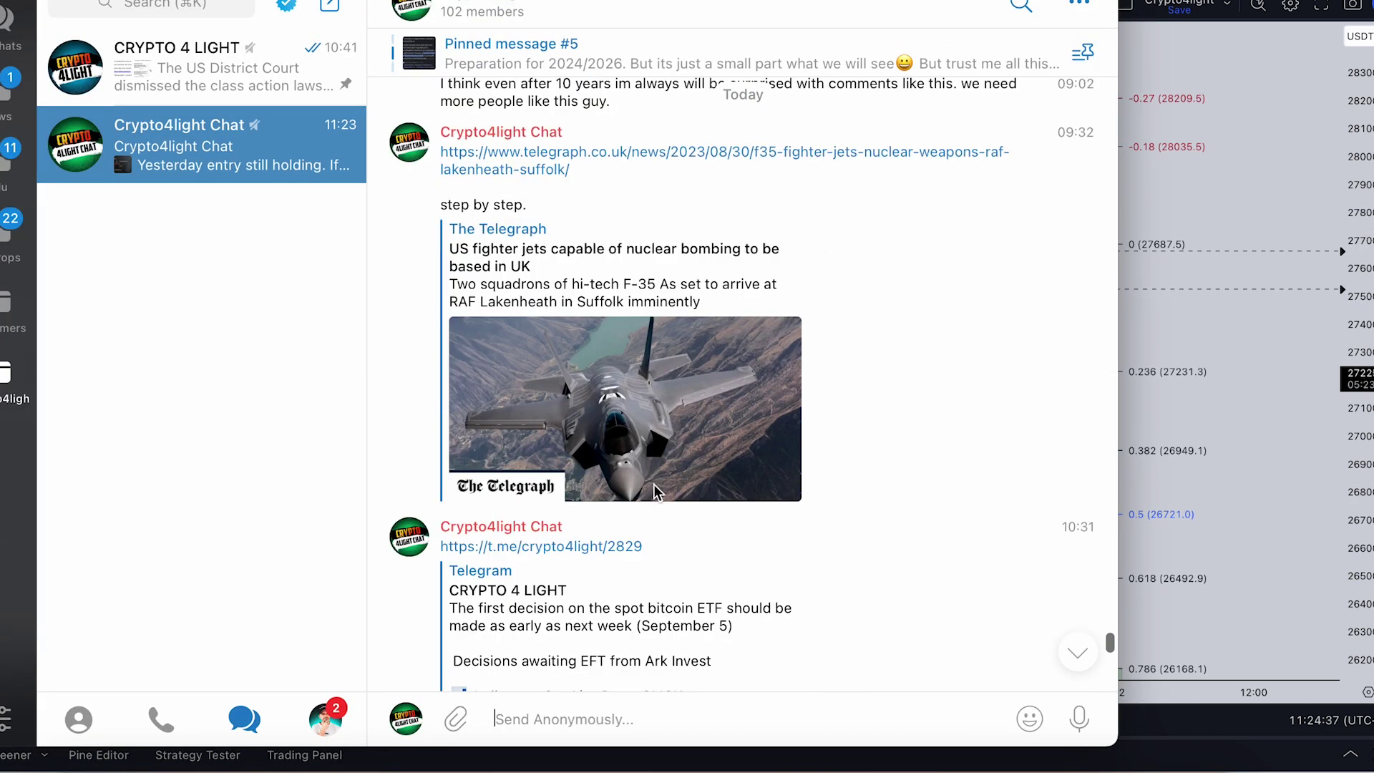
pyautogui.scroll(15, 660, 481)
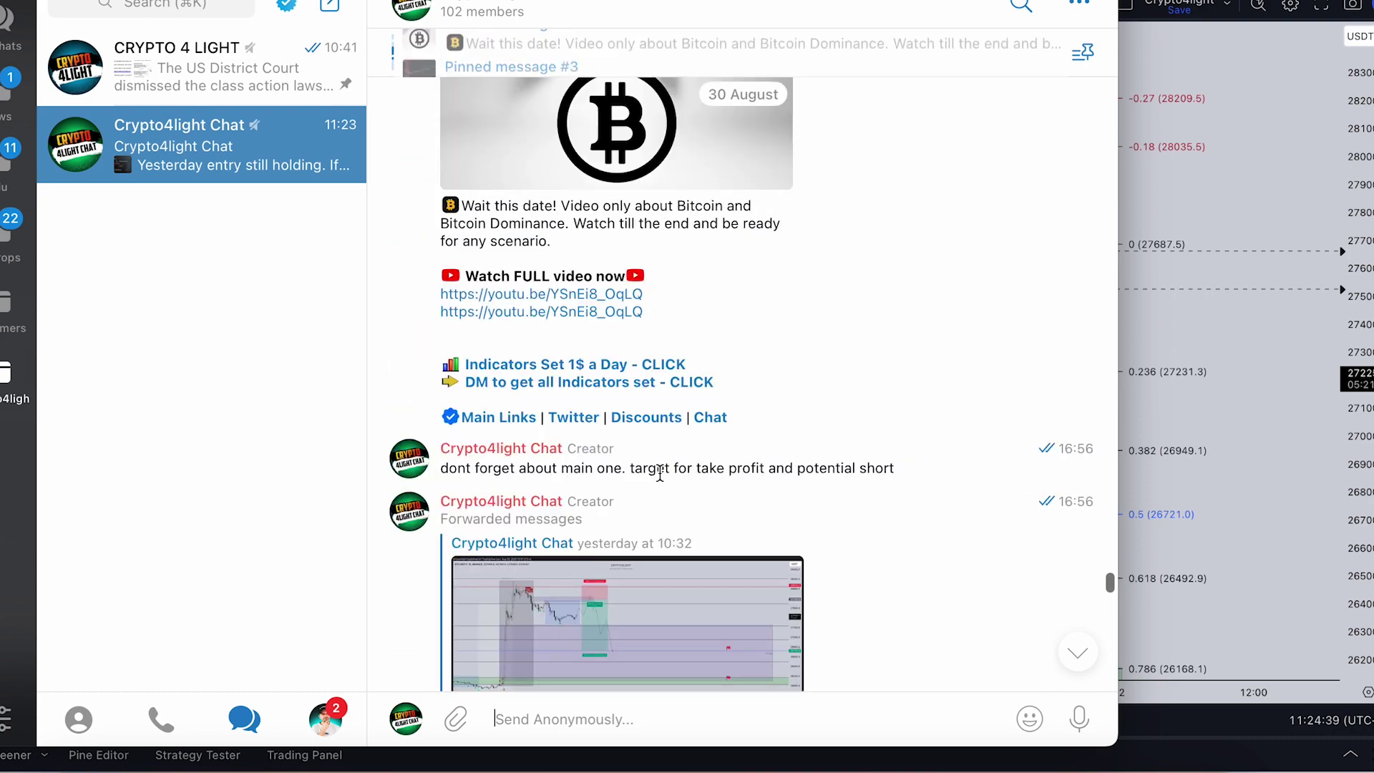
pyautogui.scroll(-1, 651, 530)
pyautogui.click(646, 578)
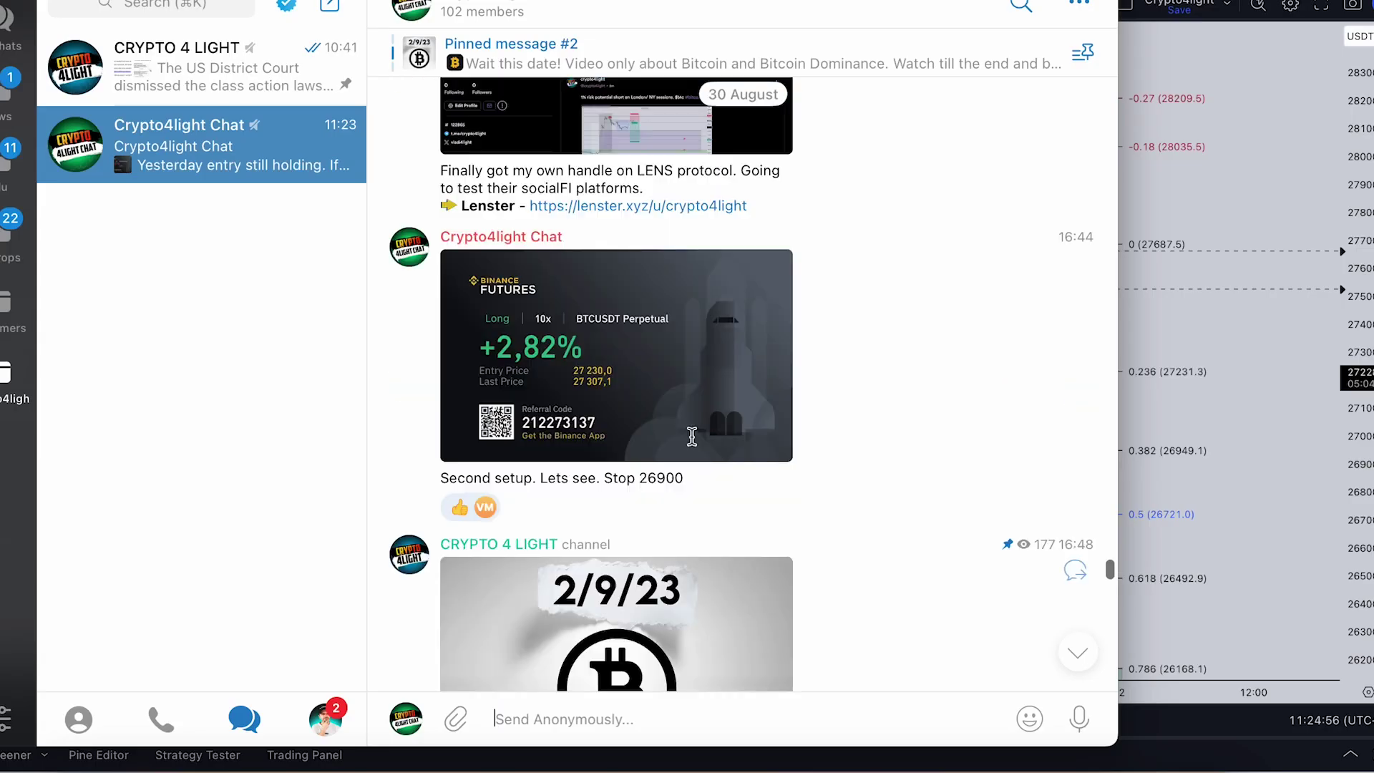
pyautogui.scroll(10, 688, 445)
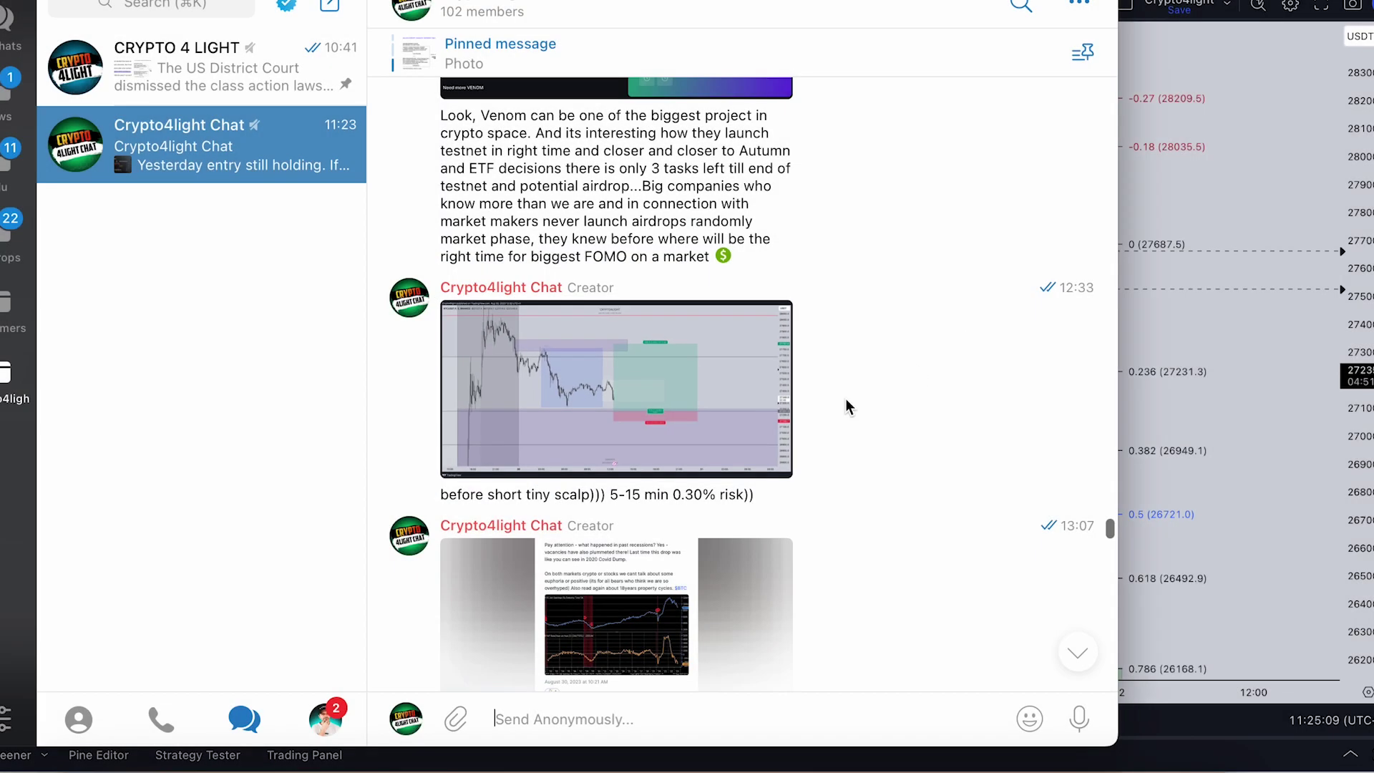
pyautogui.scroll(-10, 721, 406)
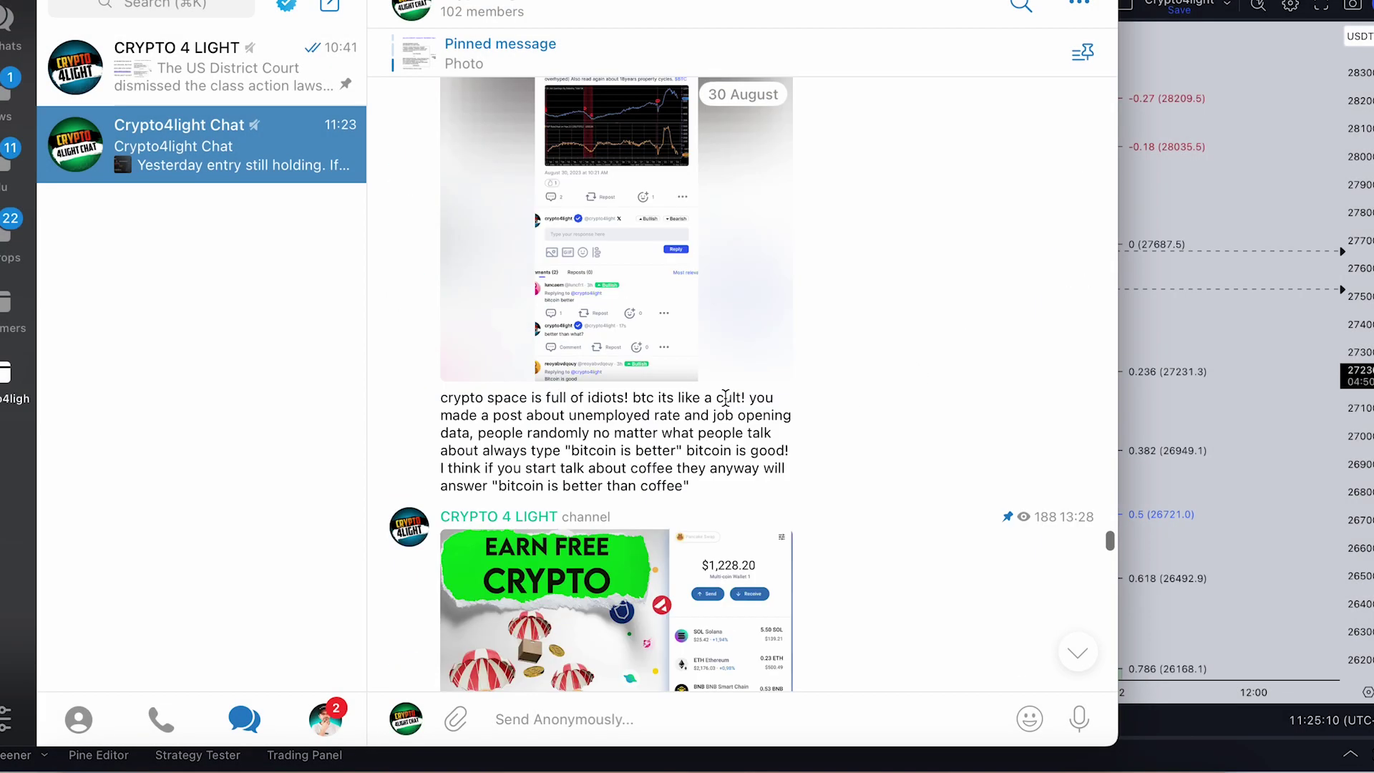
pyautogui.scroll(-10, 721, 406)
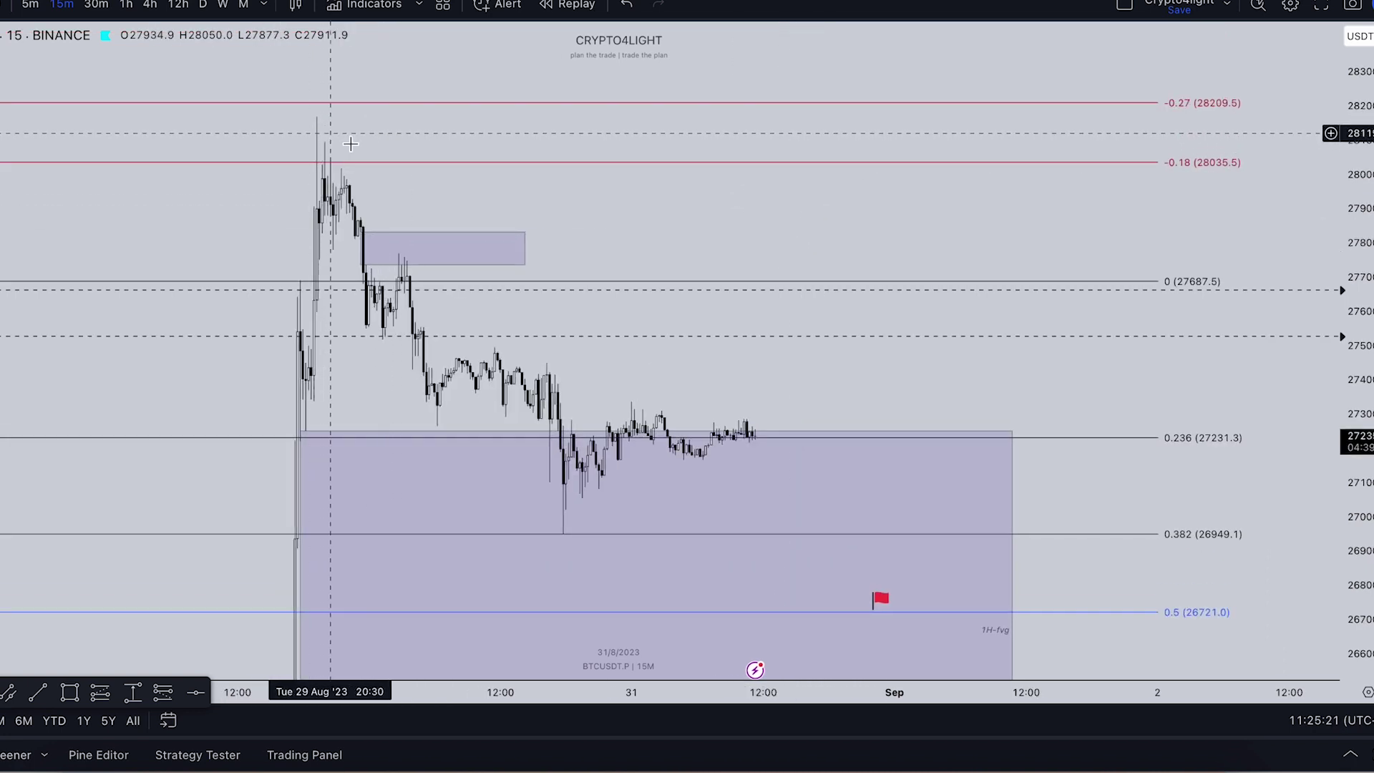
# On the BTCUSDT.P chart, extend the small purple zone above the 0 level to about 16:00 on 31 August.
pyautogui.click(365, 200)
pyautogui.moveTo(514, 189); pyautogui.dragTo(799, 190)
pyautogui.moveTo(1035, 178); pyautogui.dragTo(1023, 124)
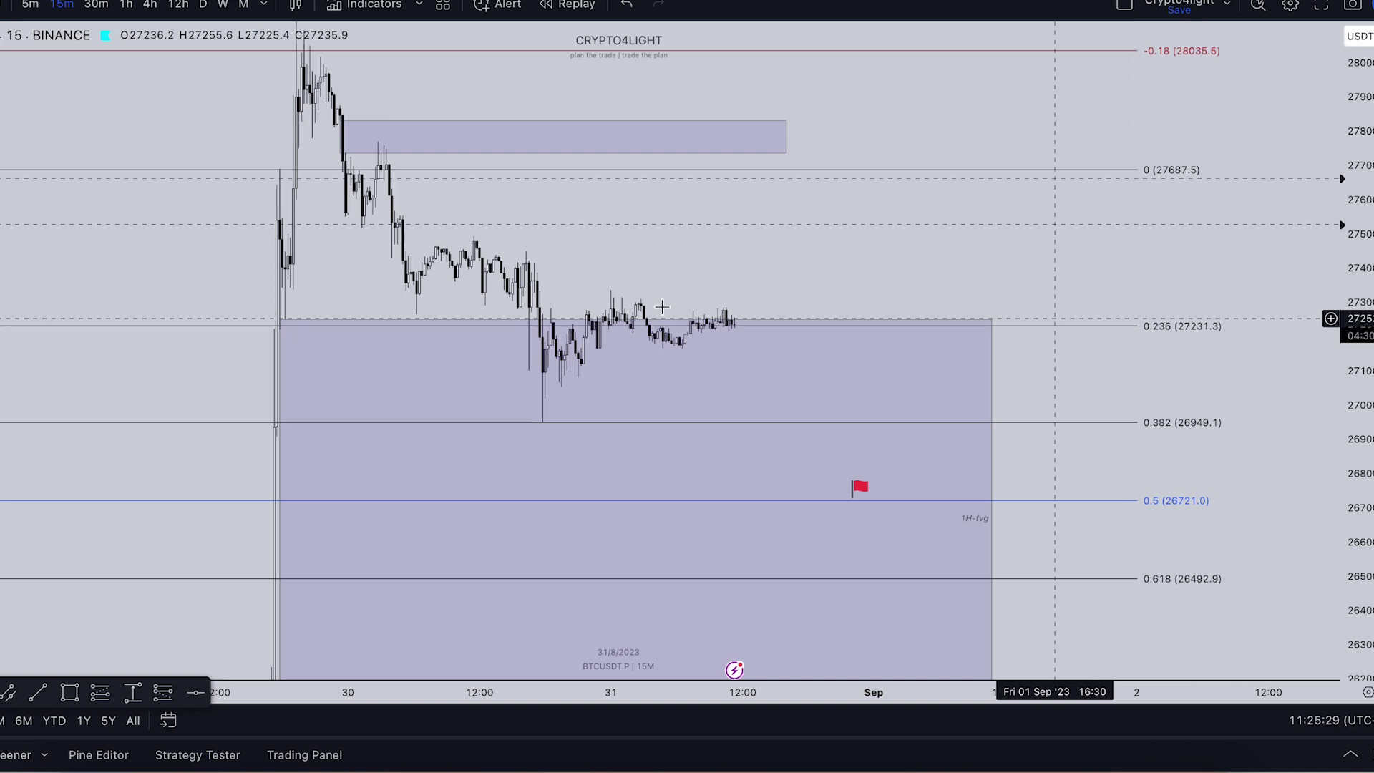
# Examine the 15-minute candles between the 0.236 and 0.382 retracement levels at a larger scale.
pyautogui.moveTo(1366, 402); pyautogui.dragTo(1365, 315)
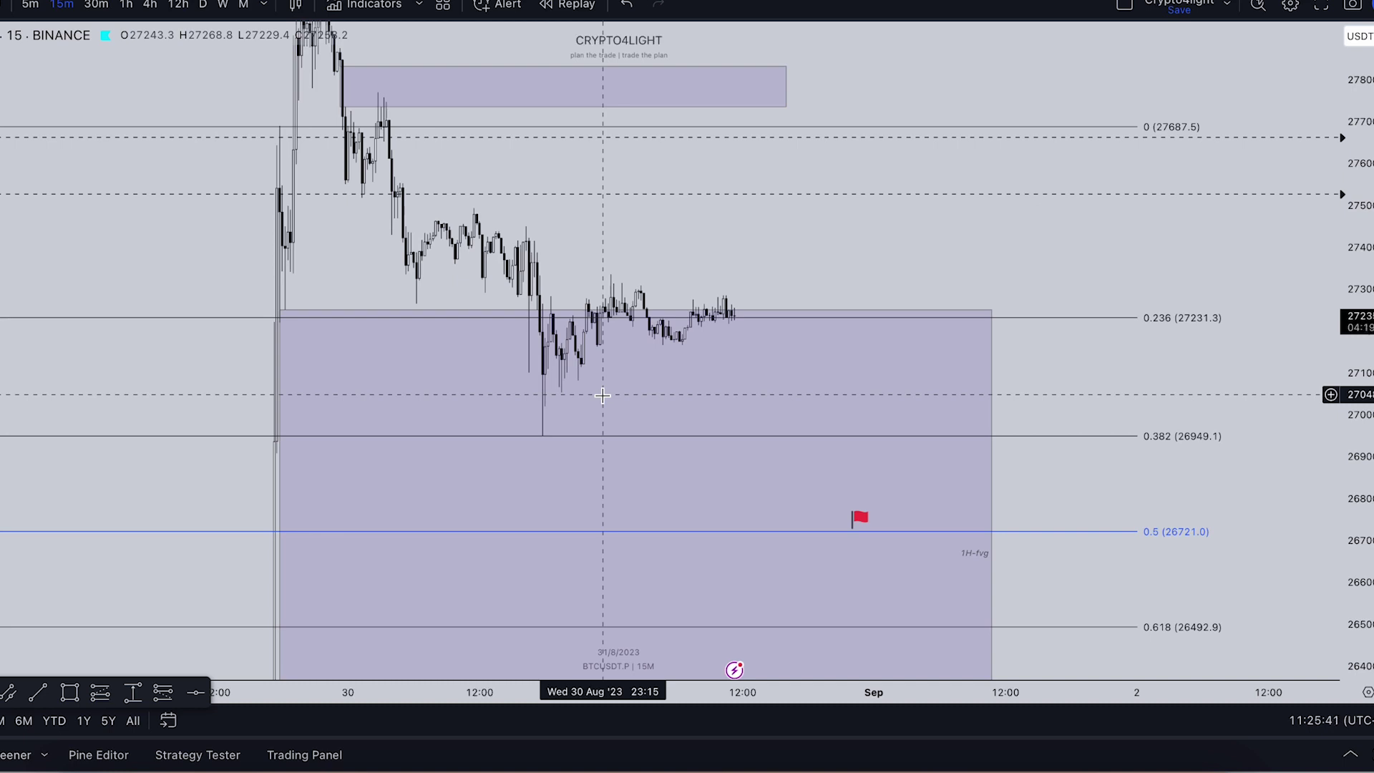
pyautogui.moveTo(756, 243); pyautogui.dragTo(984, 233)
pyautogui.scroll(3, 984, 233)
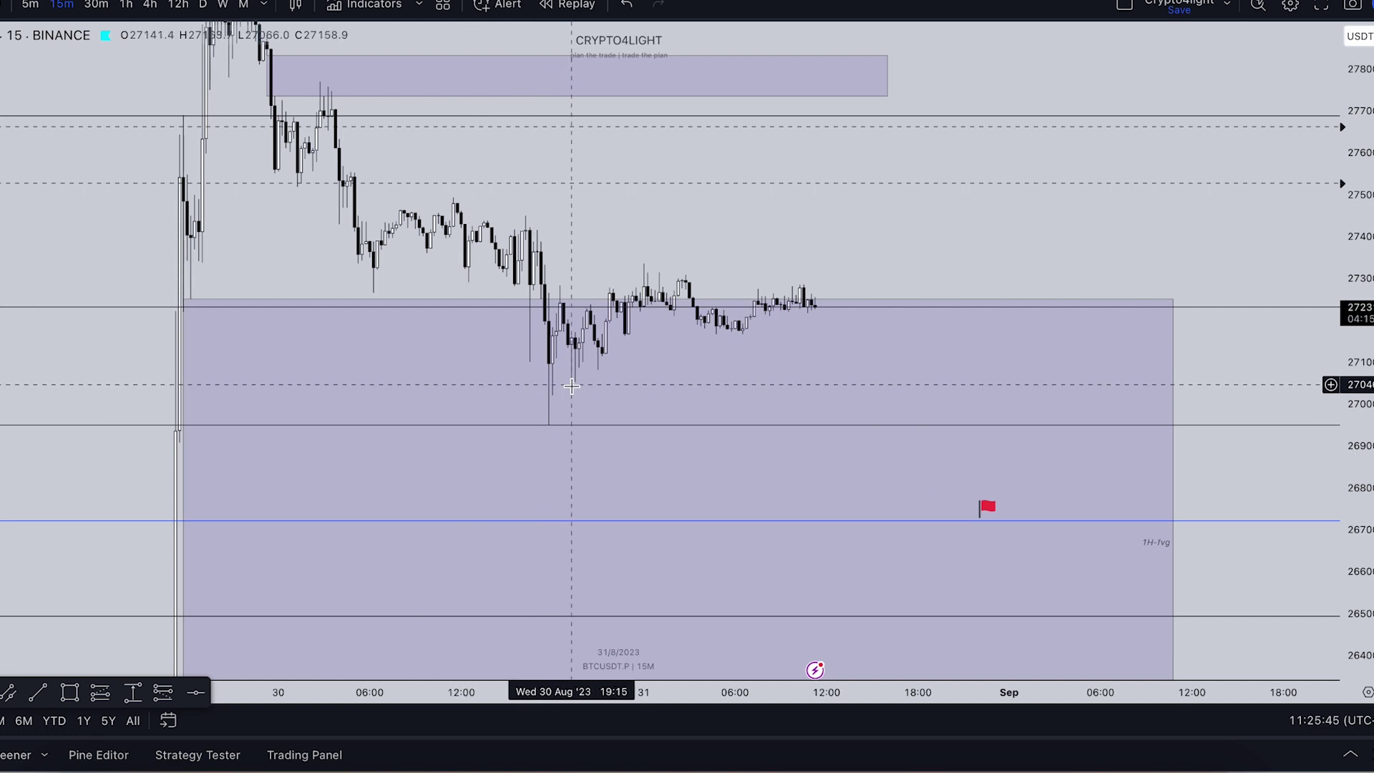
pyautogui.moveTo(1217, 392); pyautogui.dragTo(1049, 375)
pyautogui.moveTo(1365, 509); pyautogui.dragTo(1344, 361)
pyautogui.moveTo(1128, 359); pyautogui.dragTo(1221, 364)
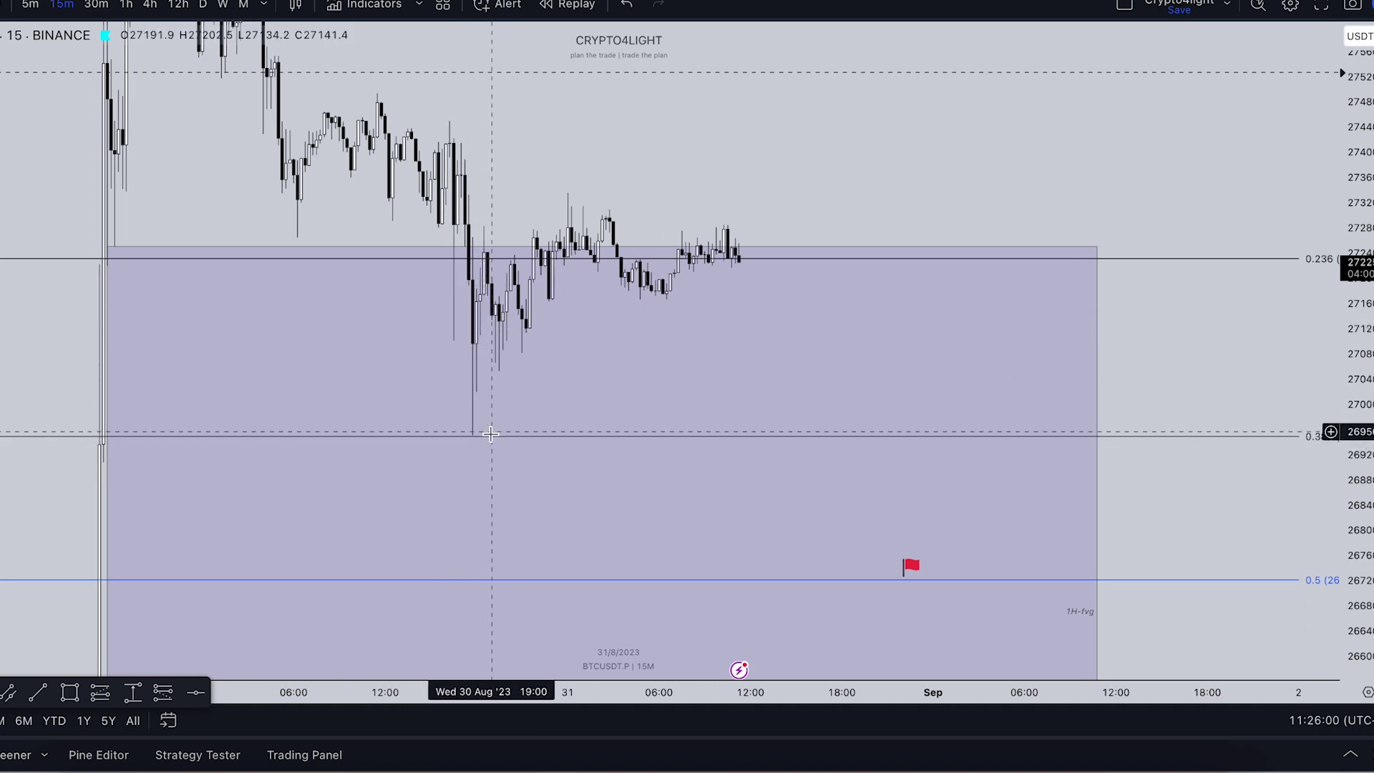
pyautogui.moveTo(811, 160); pyautogui.dragTo(724, 153)
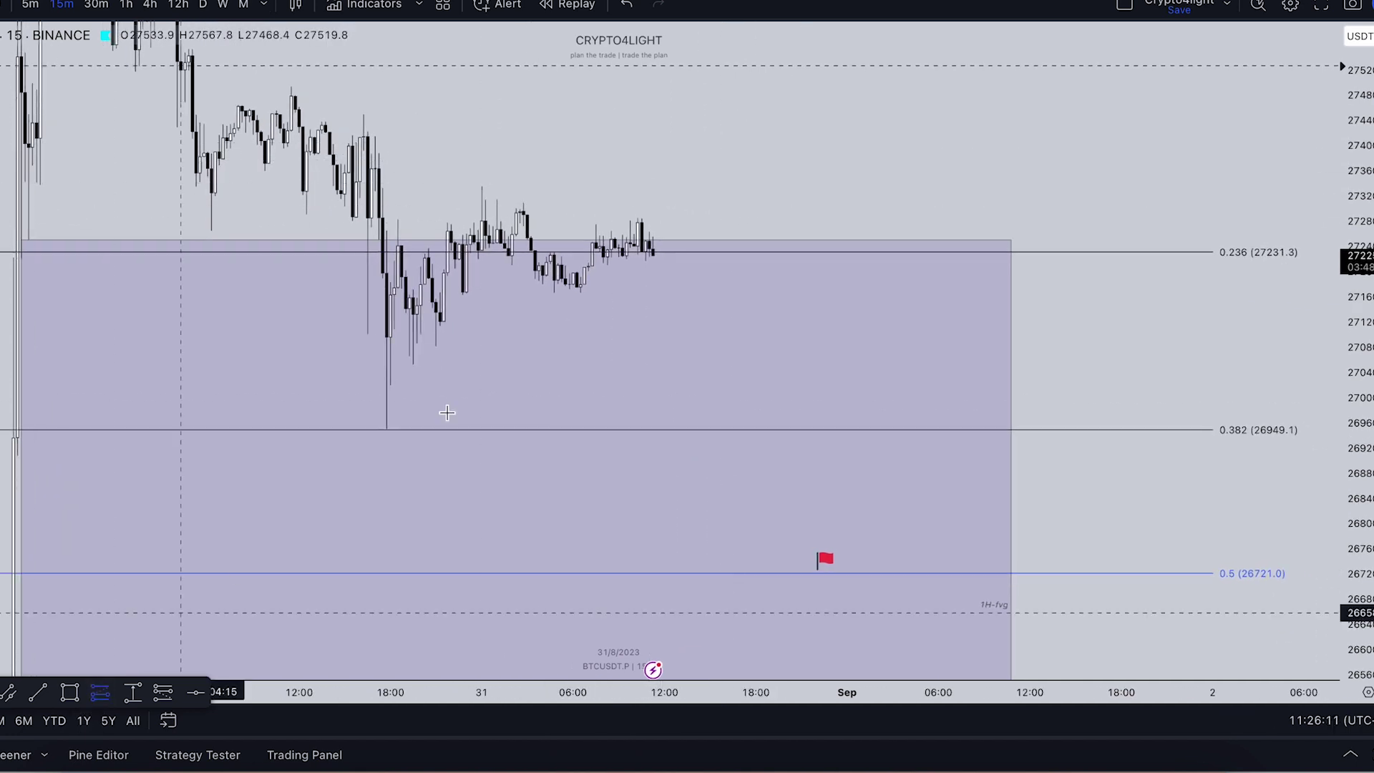
# Try a long position with entry at about 27150 and the stop just below the 0.382 level, and delete it.
pyautogui.click(501, 318)
pyautogui.moveTo(501, 603); pyautogui.dragTo(501, 449)
pyautogui.moveTo(501, 318); pyautogui.dragTo(502, 304)
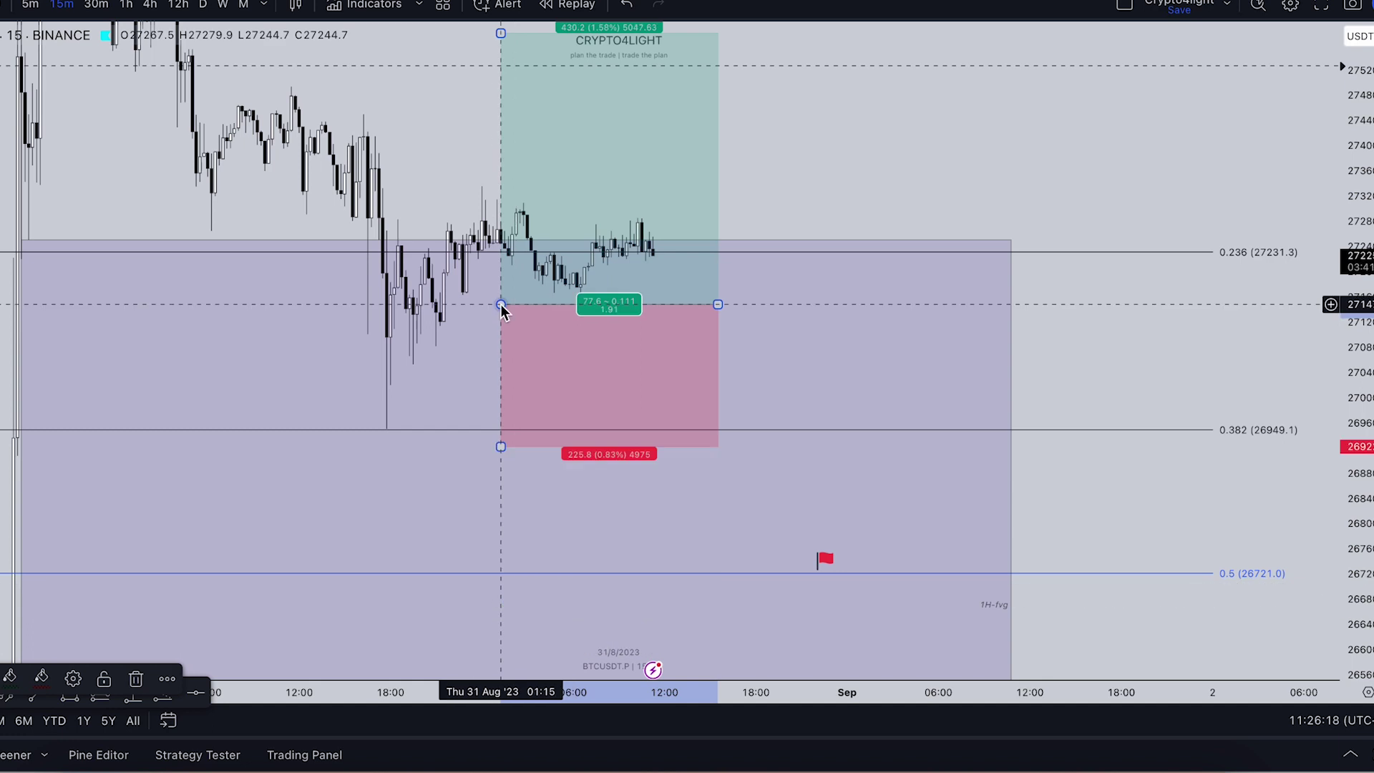
pyautogui.press('Delete')
# Sketch a drop through the circled 0.5 and 0.618 levels with a rebound to about 27530, and undo the sketches.
pyautogui.scroll(-1, 678, 221)
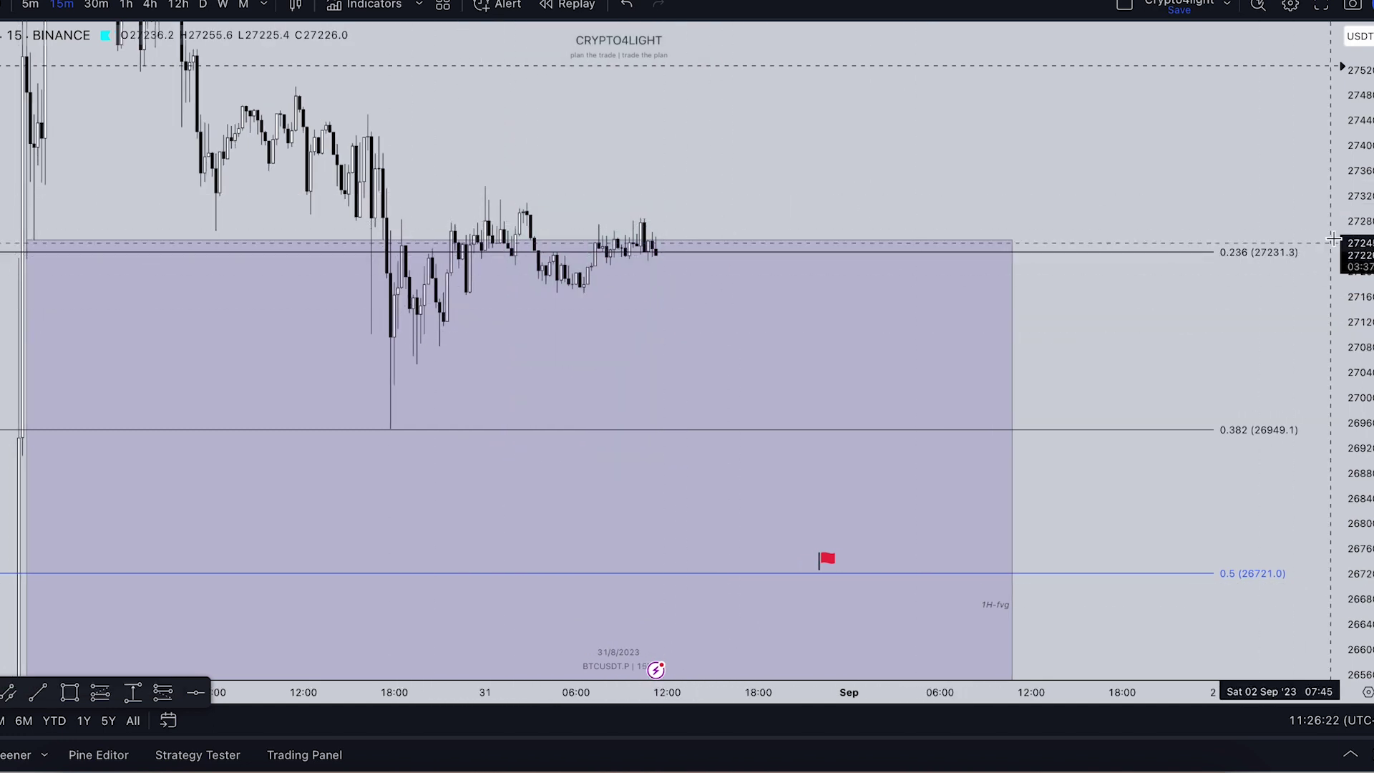
pyautogui.moveTo(1356, 230); pyautogui.dragTo(1357, 435)
pyautogui.moveTo(655, 290)
pyautogui.mouseDown()
pyautogui.moveTo(672, 343)
pyautogui.moveTo(723, 291)
pyautogui.moveTo(808, 501)
pyautogui.moveTo(898, 508)
pyautogui.mouseUp()
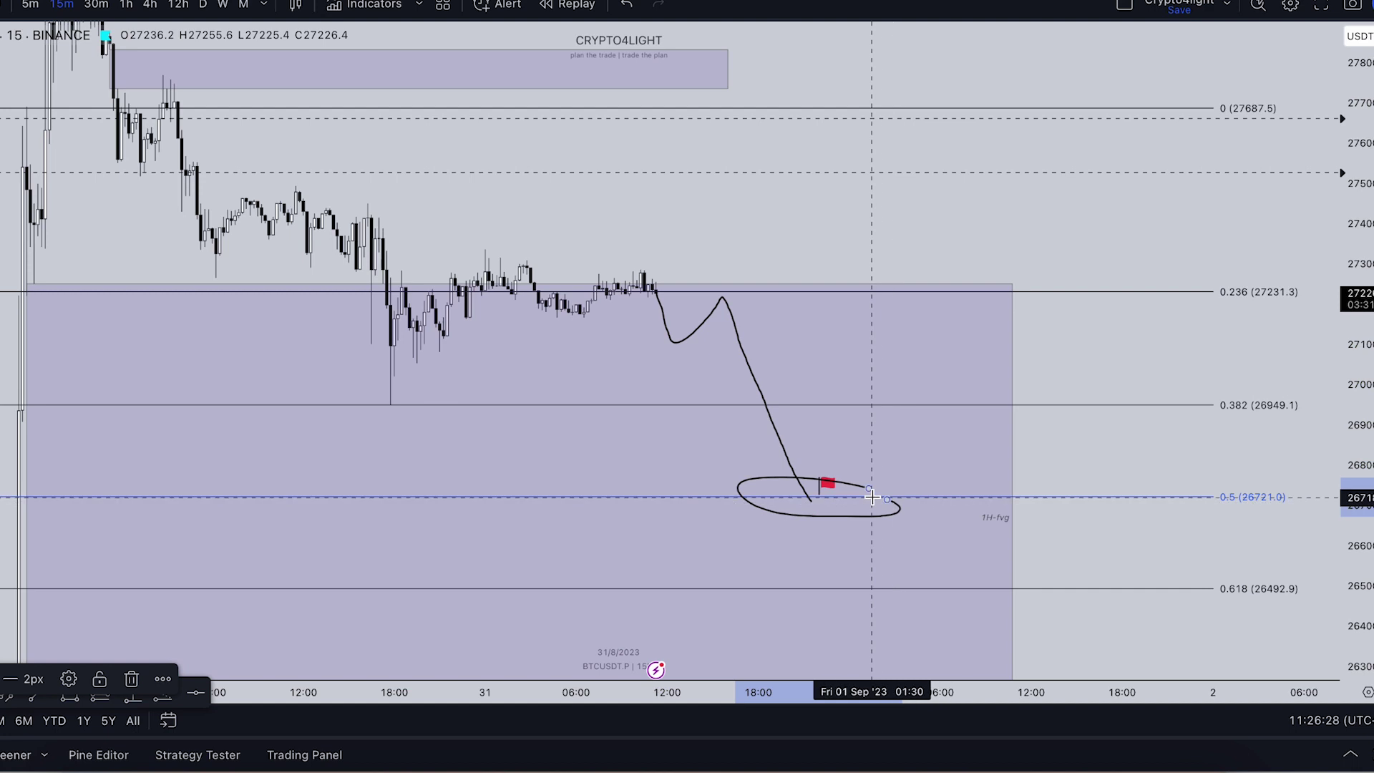
pyautogui.moveTo(861, 575); pyautogui.dragTo(868, 601)
pyautogui.moveTo(808, 496)
pyautogui.mouseDown()
pyautogui.moveTo(855, 549)
pyautogui.moveTo(1035, 166)
pyautogui.mouseUp()
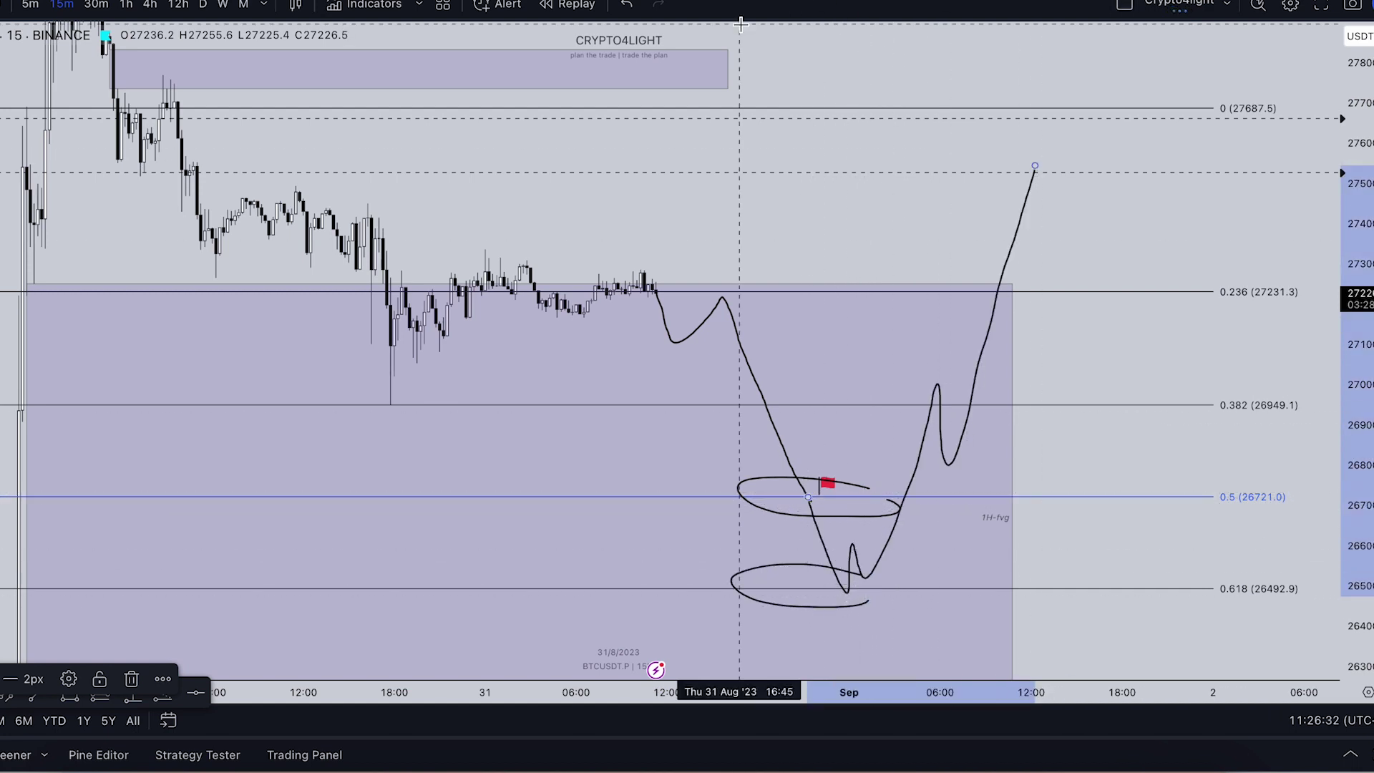
pyautogui.click(630, 7)
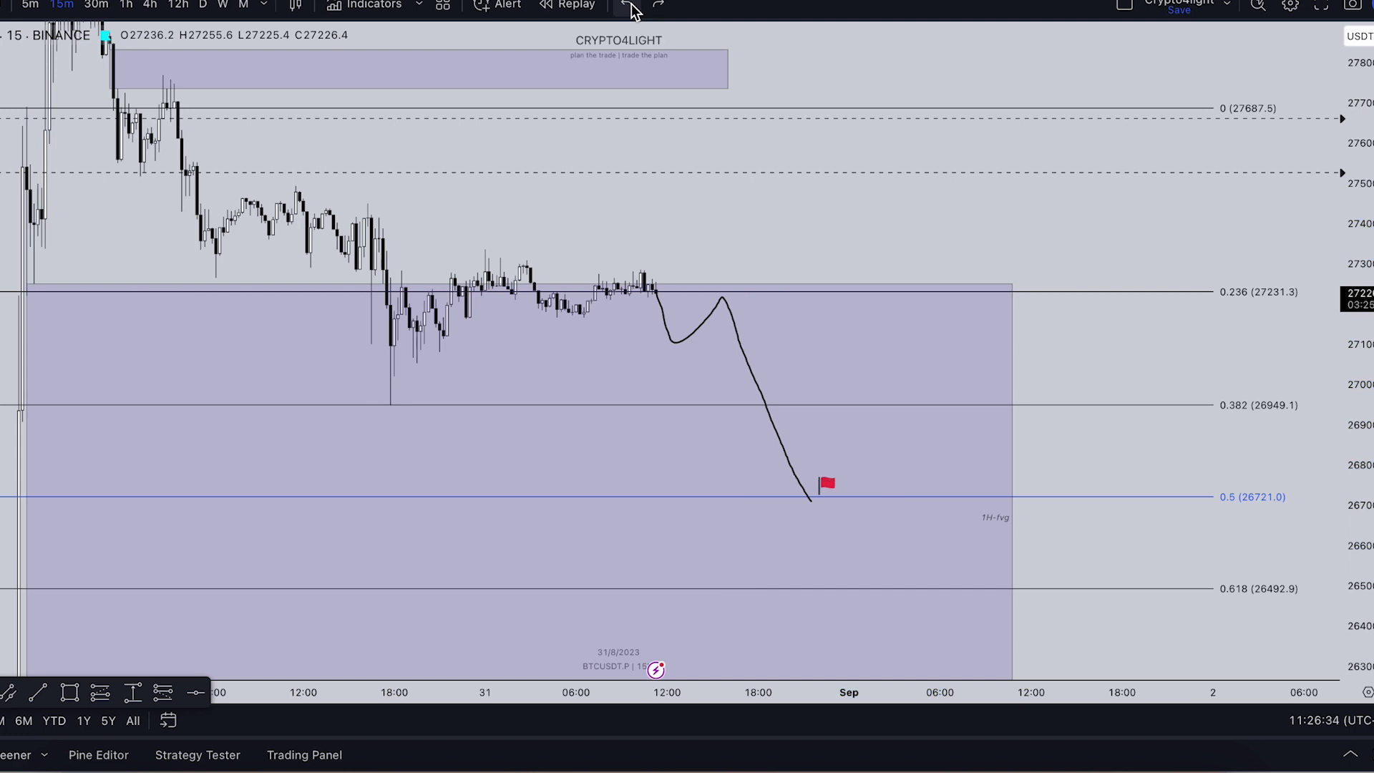
pyautogui.click(629, 6)
# Switch to Telegram, view the latest Binance Futures position image in the chat enlarged, and return to the chart.
pyautogui.moveTo(368, 759)
pyautogui.click(446, 757)
pyautogui.scroll(-10, 858, 561)
pyautogui.click(1078, 653)
pyautogui.click(684, 567)
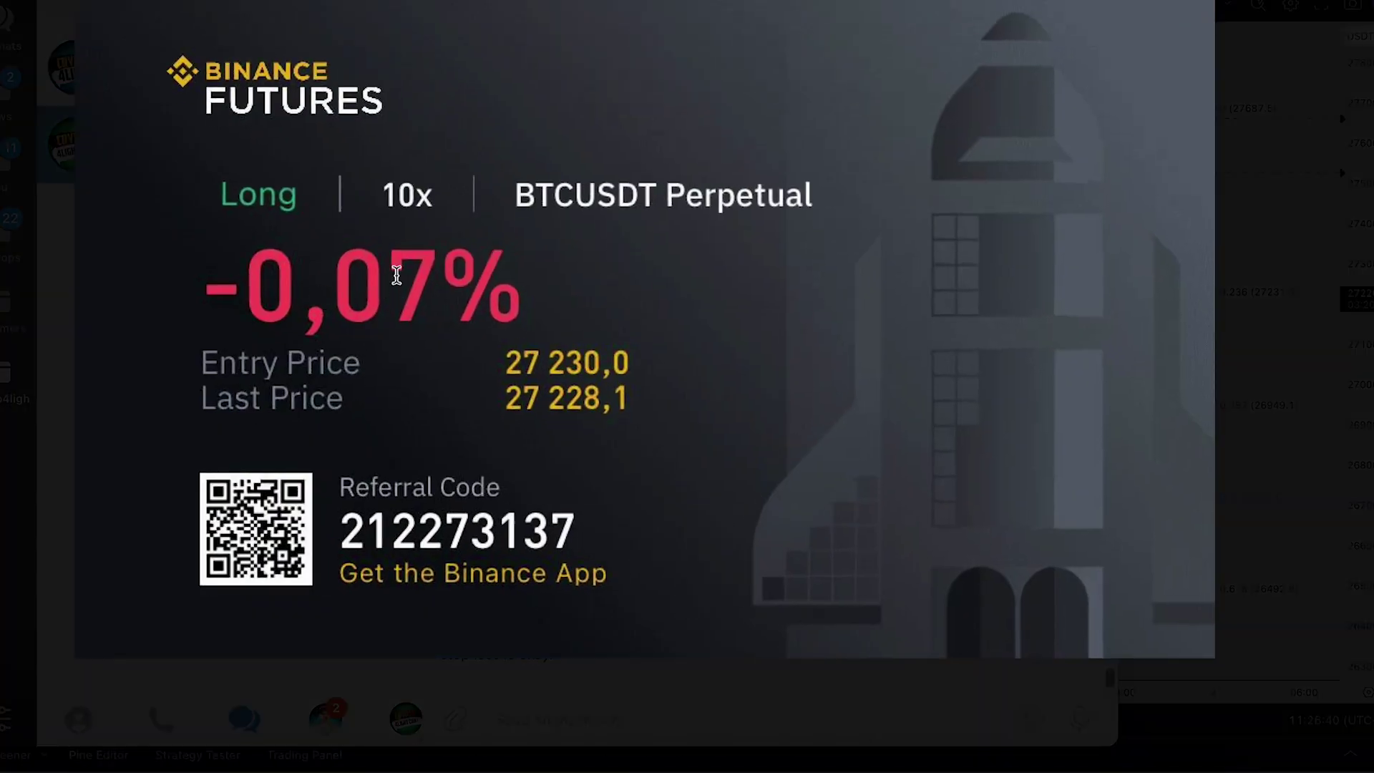
pyautogui.click(1273, 394)
pyautogui.click(1214, 343)
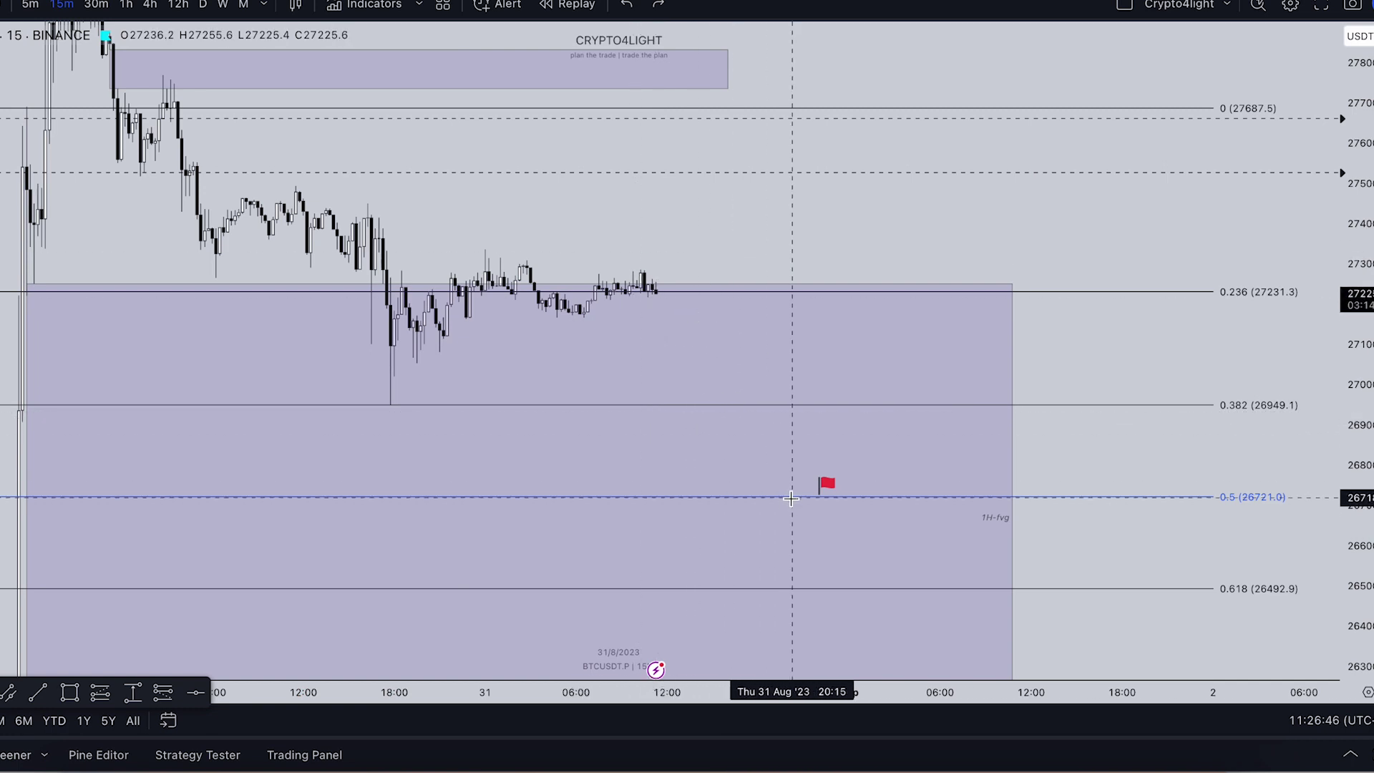
# Sketch a circle around the 0.5 level and a rising path from the current price to about 27800, removing both sketches.
pyautogui.moveTo(730, 453)
pyautogui.mouseDown()
pyautogui.moveTo(889, 491)
pyautogui.moveTo(751, 460)
pyautogui.mouseUp()
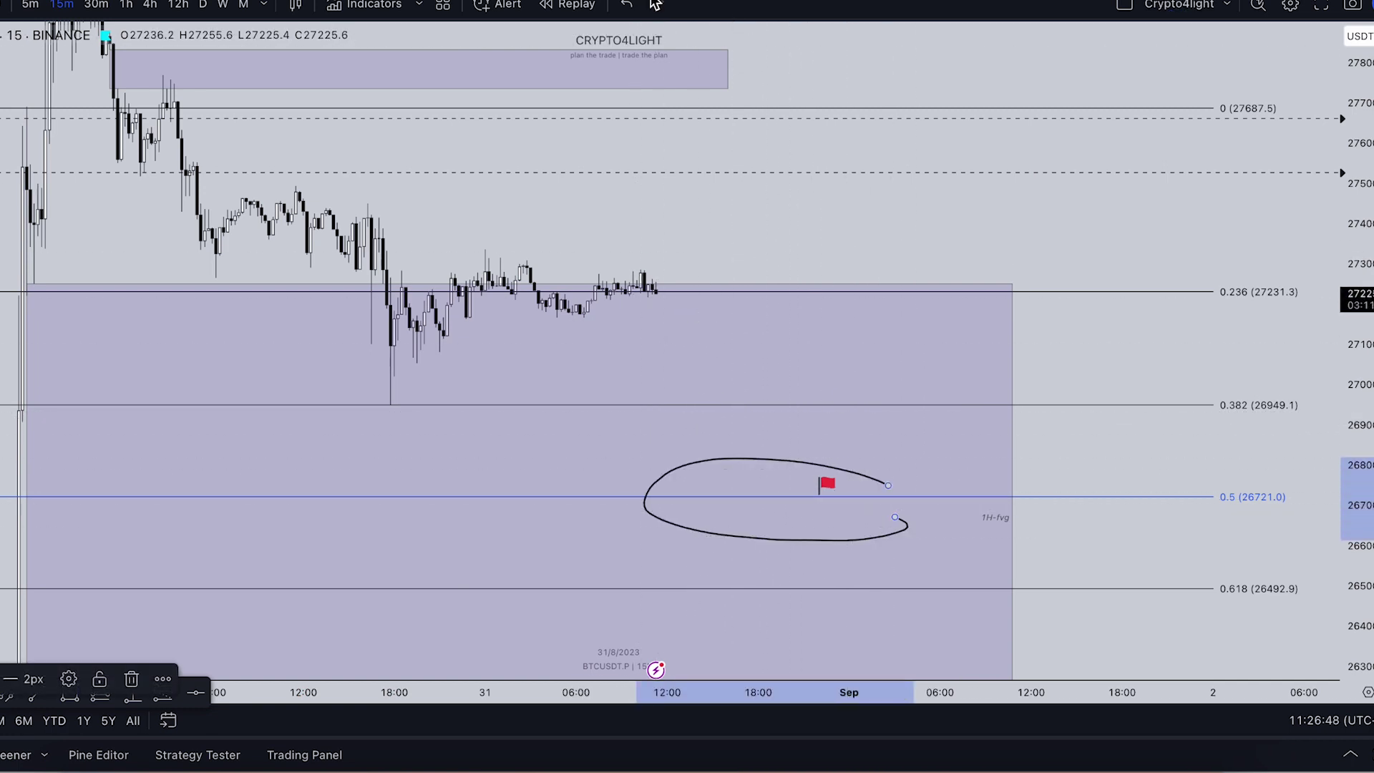
pyautogui.click(626, 4)
pyautogui.moveTo(655, 289); pyautogui.dragTo(822, 59)
pyautogui.moveTo(1364, 191); pyautogui.dragTo(1364, 299)
pyautogui.moveTo(838, 99); pyautogui.dragTo(826, 123)
pyautogui.click(634, 4)
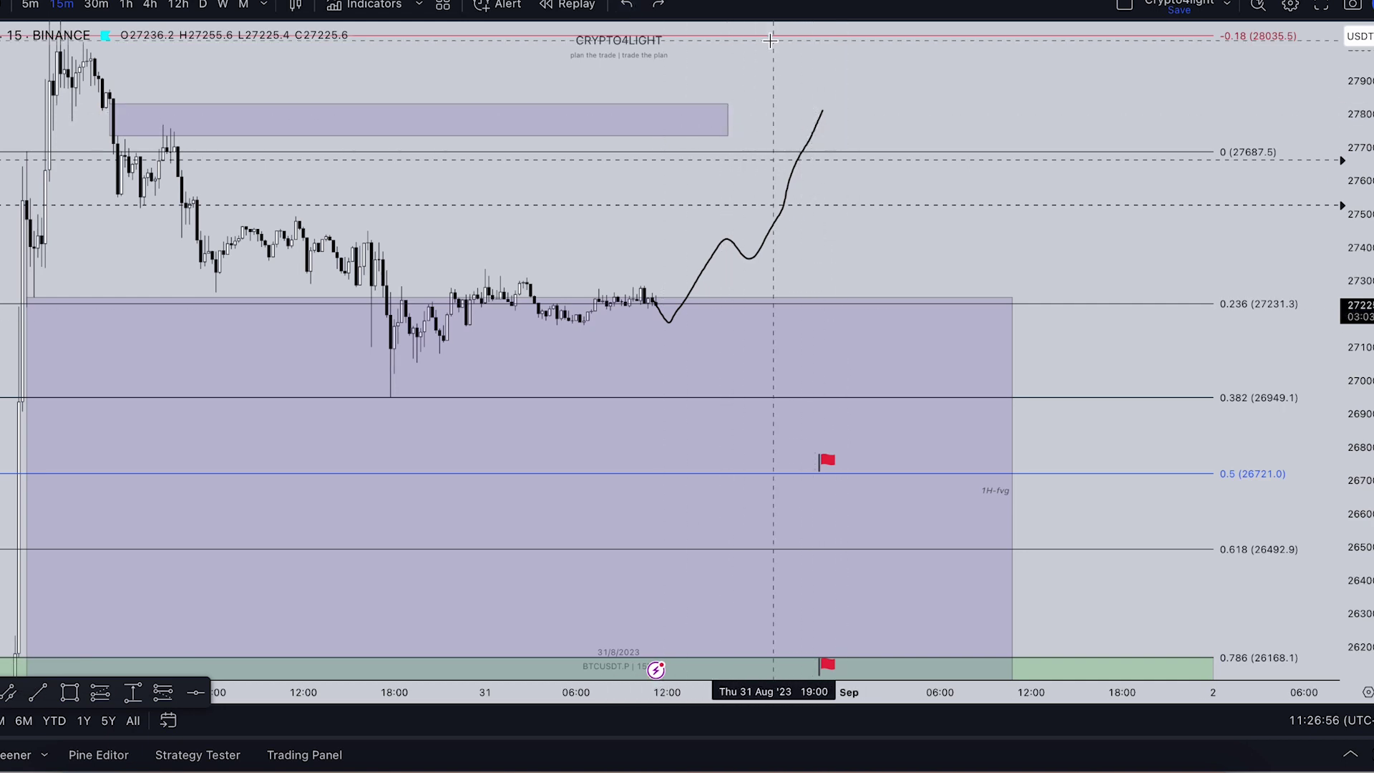
pyautogui.click(634, 5)
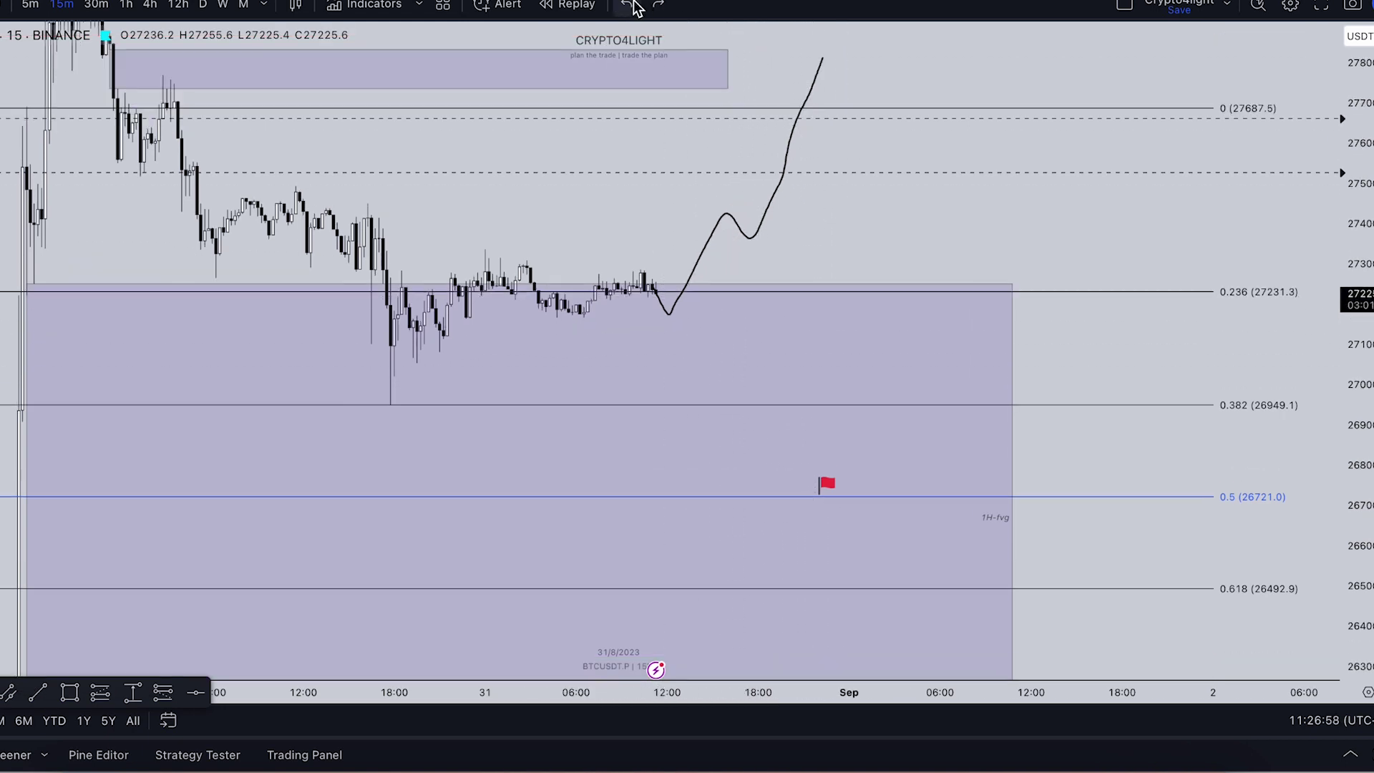
pyautogui.hotkey('ctrl', 'y')
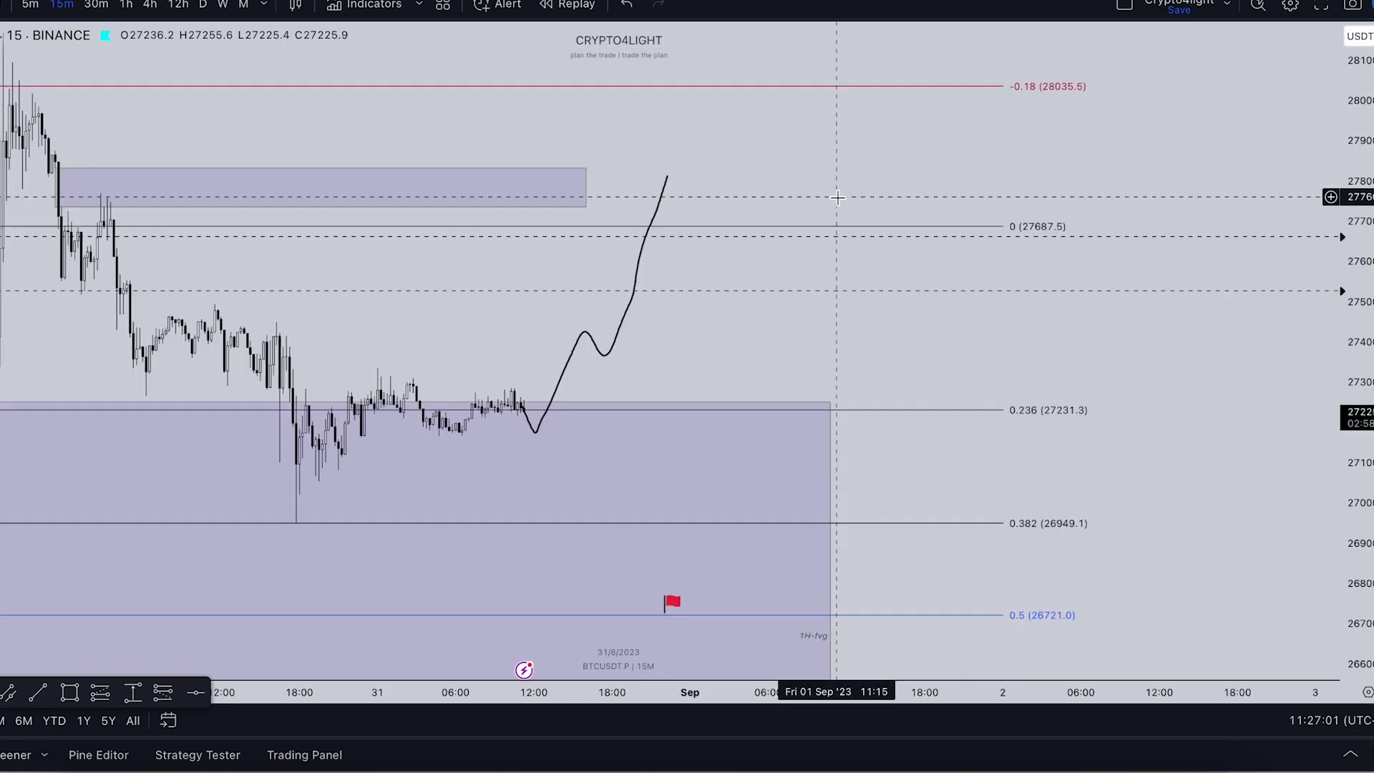
pyautogui.press('Delete')
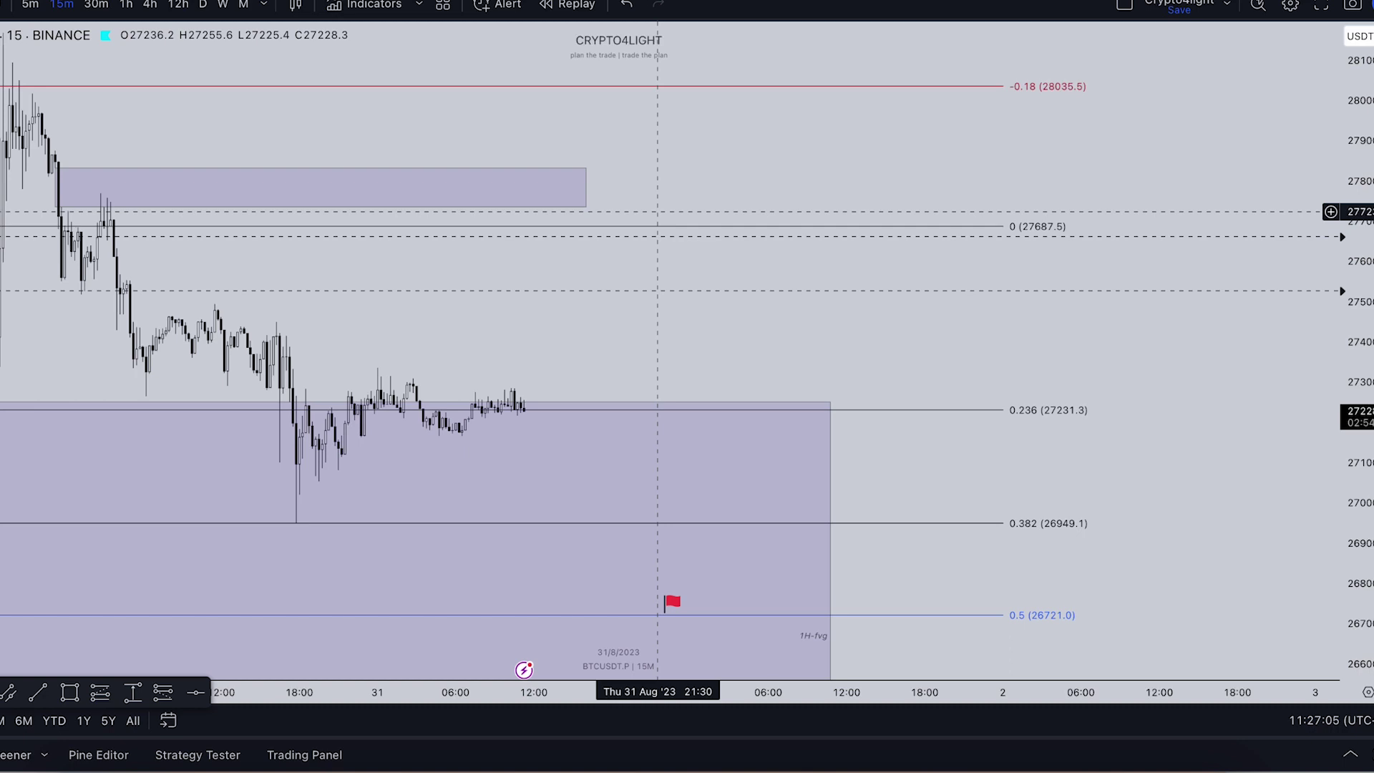
# Switch to the INJUSDT weekly chart and examine the candles around the 0 and 0.236 retracement levels and the green zones.
pyautogui.hotkey('ctrl', 'Tab')
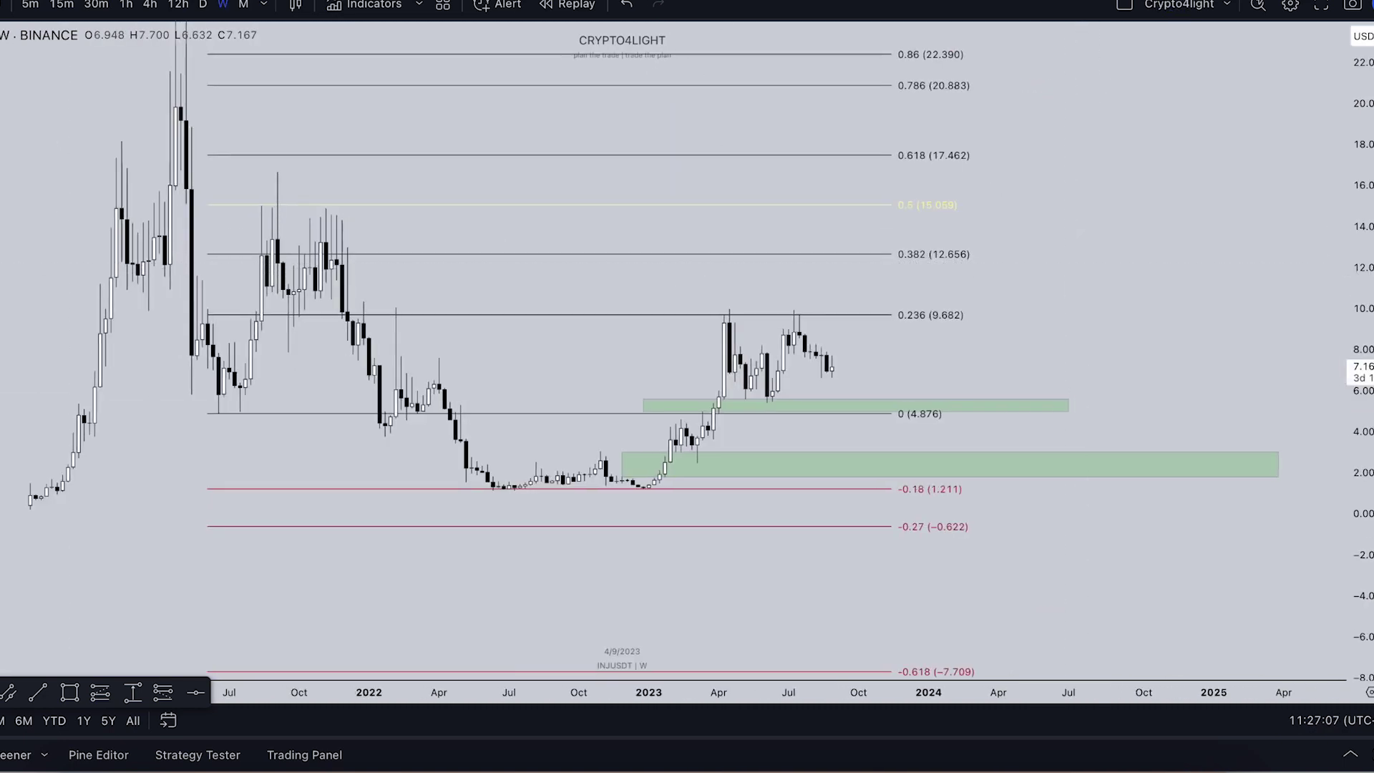
pyautogui.moveTo(1251, 231); pyautogui.dragTo(1257, 303)
pyautogui.moveTo(1361, 322); pyautogui.dragTo(1362, 197)
pyautogui.moveTo(616, 520); pyautogui.dragTo(611, 442)
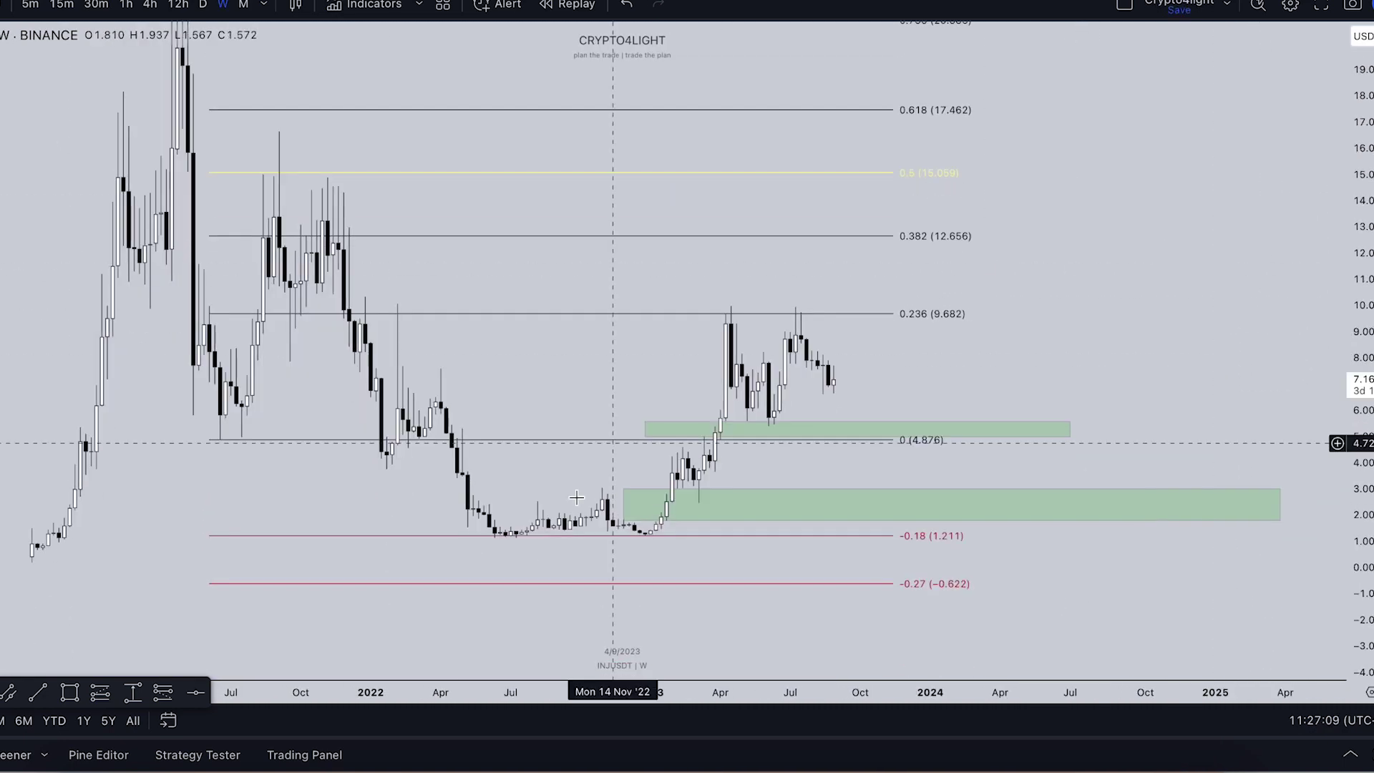
pyautogui.moveTo(1122, 341); pyautogui.dragTo(1088, 292)
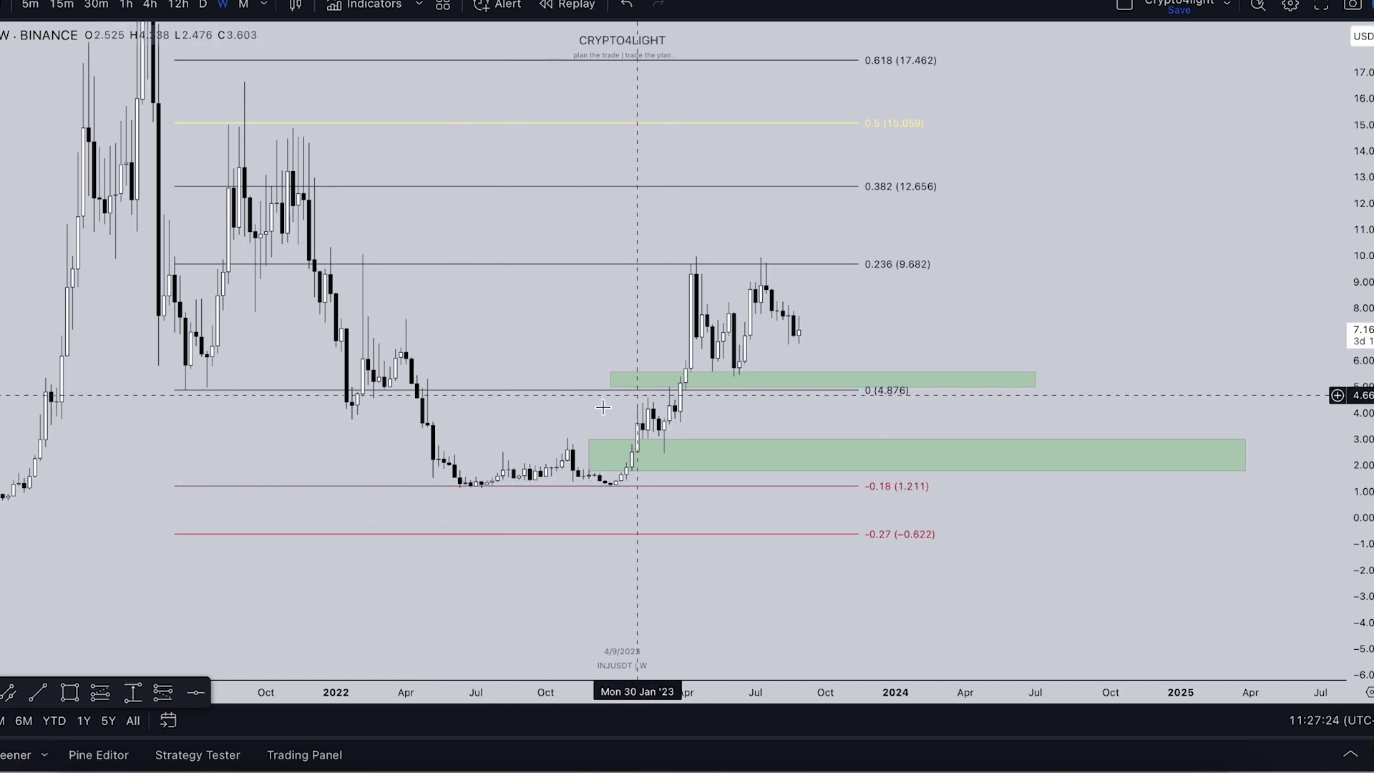
pyautogui.scroll(3, 611, 482)
pyautogui.moveTo(898, 249); pyautogui.dragTo(963, 211)
pyautogui.moveTo(1356, 458); pyautogui.dragTo(1345, 193)
pyautogui.moveTo(1126, 193); pyautogui.dragTo(1106, 233)
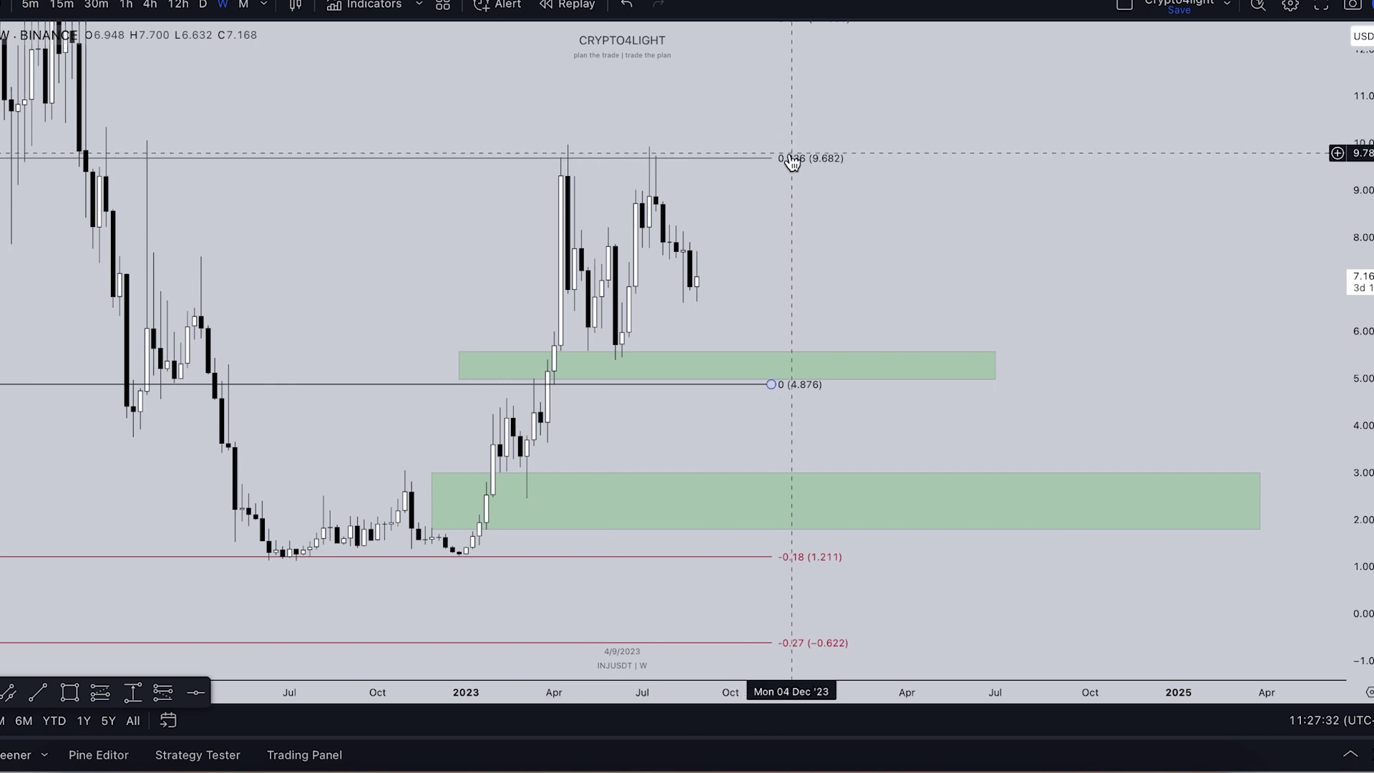
# Shorten the lower green zone so that its right edge ends at 1 July 2024, level with the upper zone.
pyautogui.moveTo(973, 239); pyautogui.dragTo(946, 213)
pyautogui.moveTo(1367, 295); pyautogui.dragTo(1369, 342)
pyautogui.hscroll(5, 957, 258)
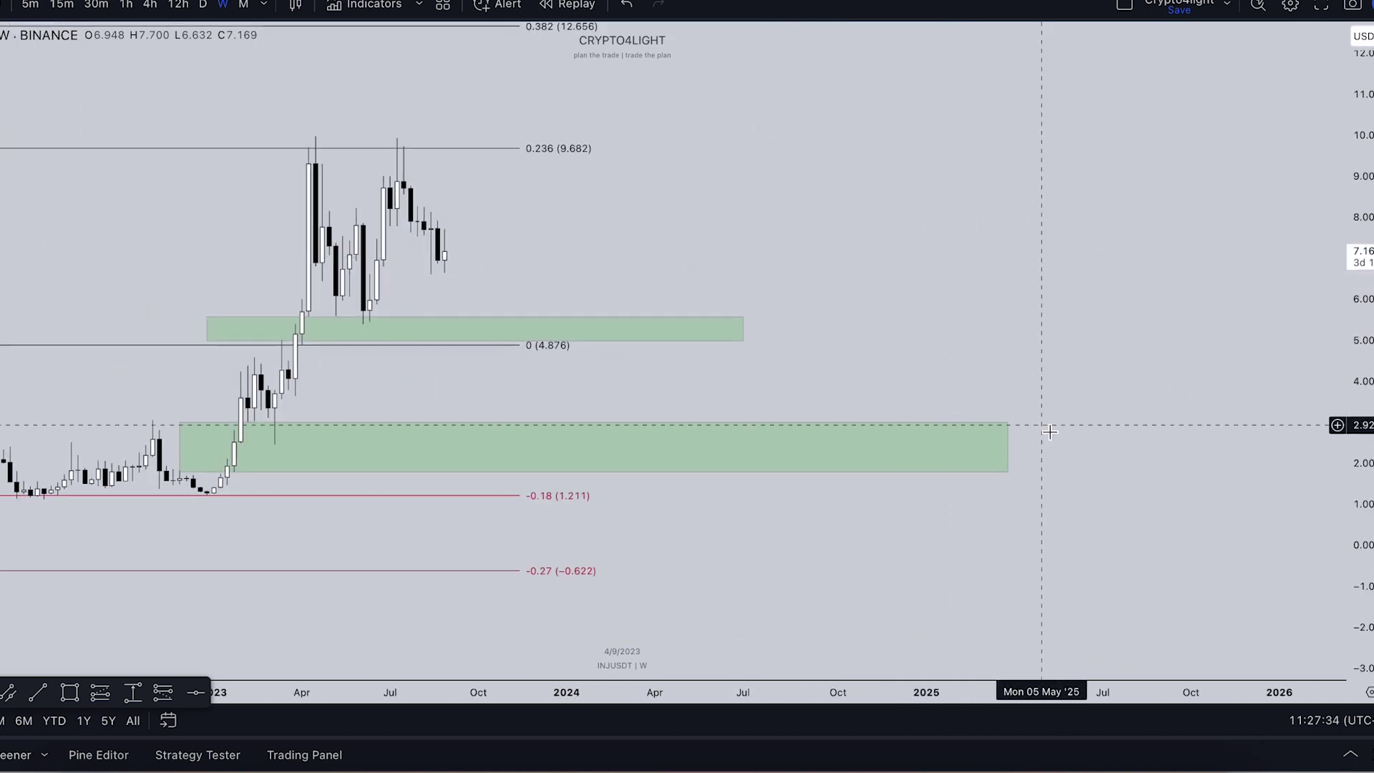
pyautogui.click(1006, 449)
pyautogui.moveTo(1006, 449); pyautogui.dragTo(742, 448)
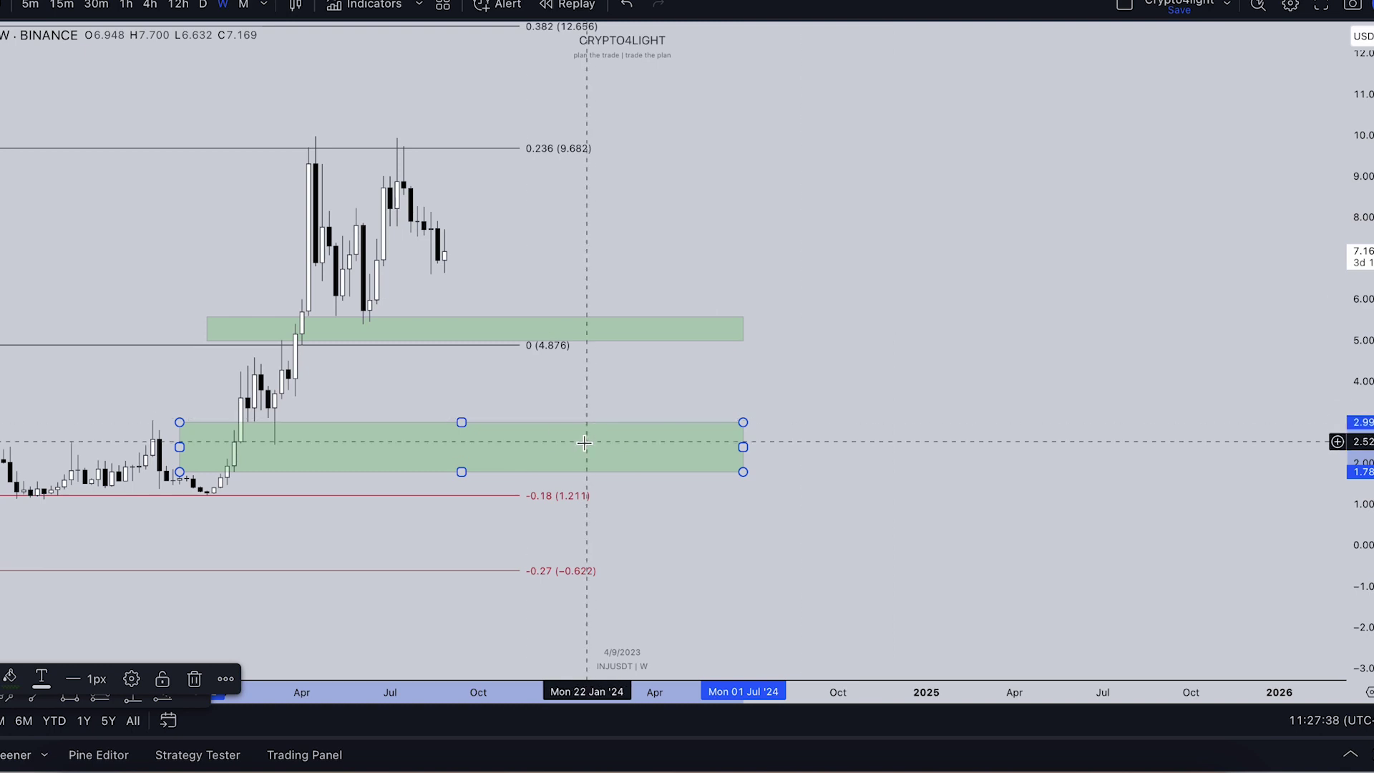
# Measure the percentage drop from the July 2023 high near the 0.236 level down into the lower green zone.
pyautogui.moveTo(1038, 350); pyautogui.dragTo(1165, 355)
pyautogui.moveTo(1359, 572); pyautogui.dragTo(1357, 438)
pyautogui.moveTo(1242, 415); pyautogui.dragTo(1193, 315)
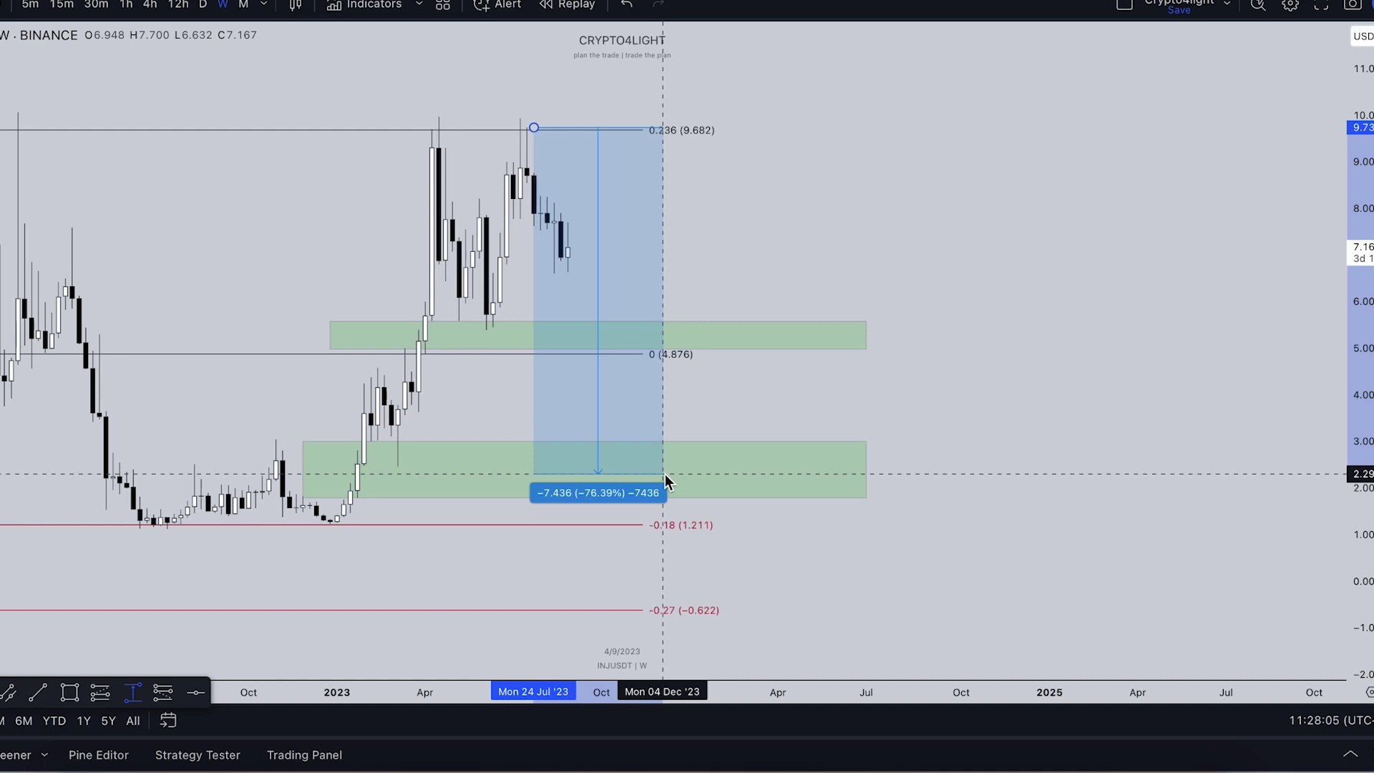
pyautogui.press('Escape')
# Switch INJUSDT to the monthly timeframe, and sketch a falling price path into the upper green zone with a circle around the 0 level.
pyautogui.scroll(-1, 808, 390)
pyautogui.moveTo(963, 263); pyautogui.dragTo(1033, 310)
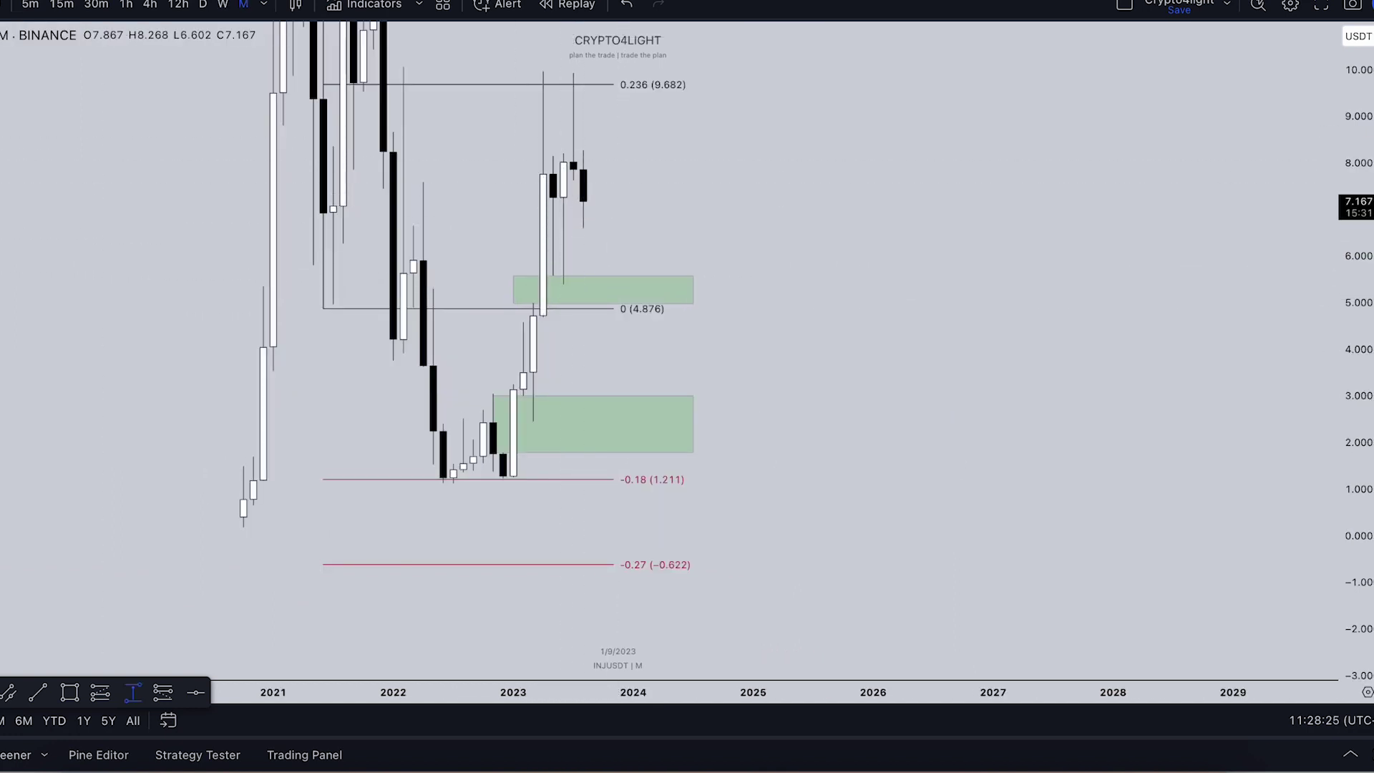
pyautogui.moveTo(591, 194)
pyautogui.mouseDown()
pyautogui.moveTo(633, 215)
pyautogui.moveTo(646, 279)
pyautogui.moveTo(555, 304)
pyautogui.moveTo(672, 315)
pyautogui.mouseUp()
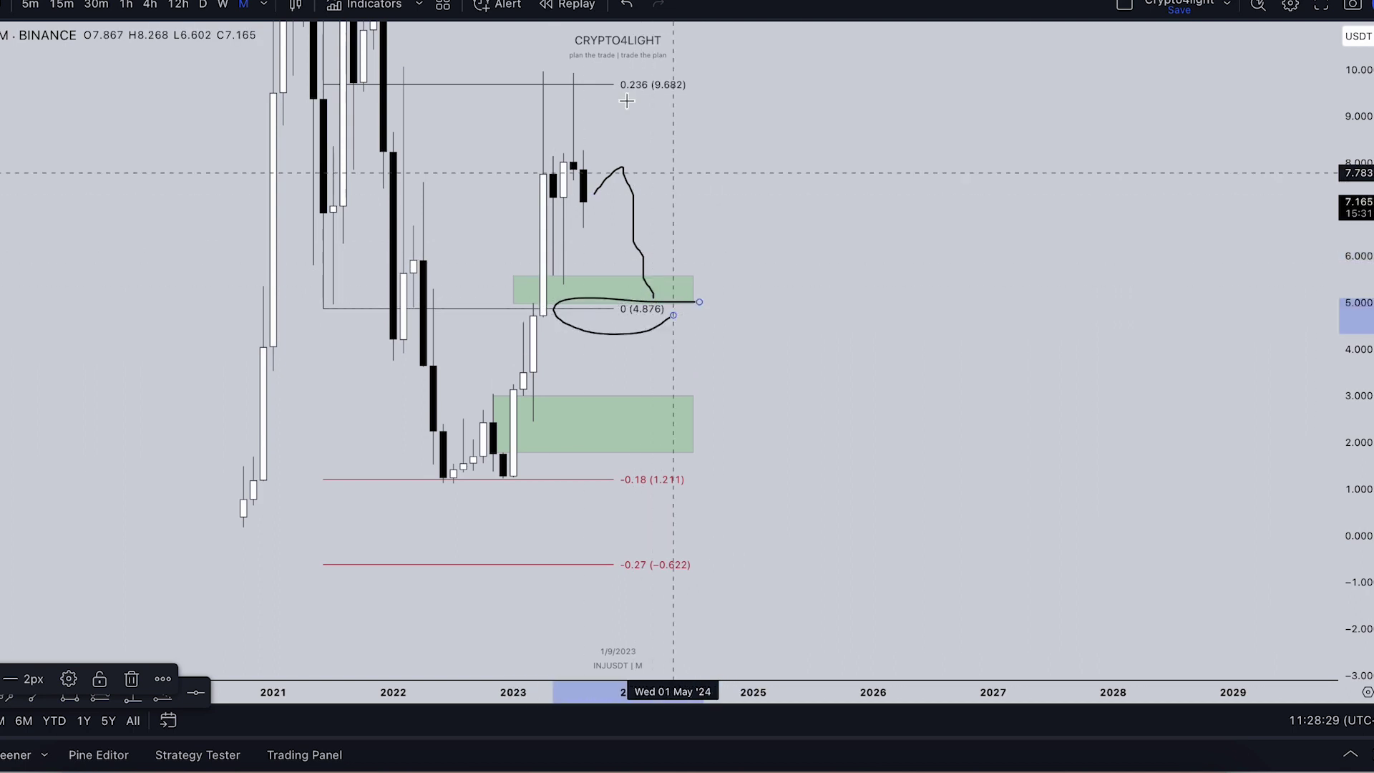
# Undo the circle, sketch a price path falling into the lower green zone and rebounding to the 0.382 level, and remove the sketches.
pyautogui.click(623, 5)
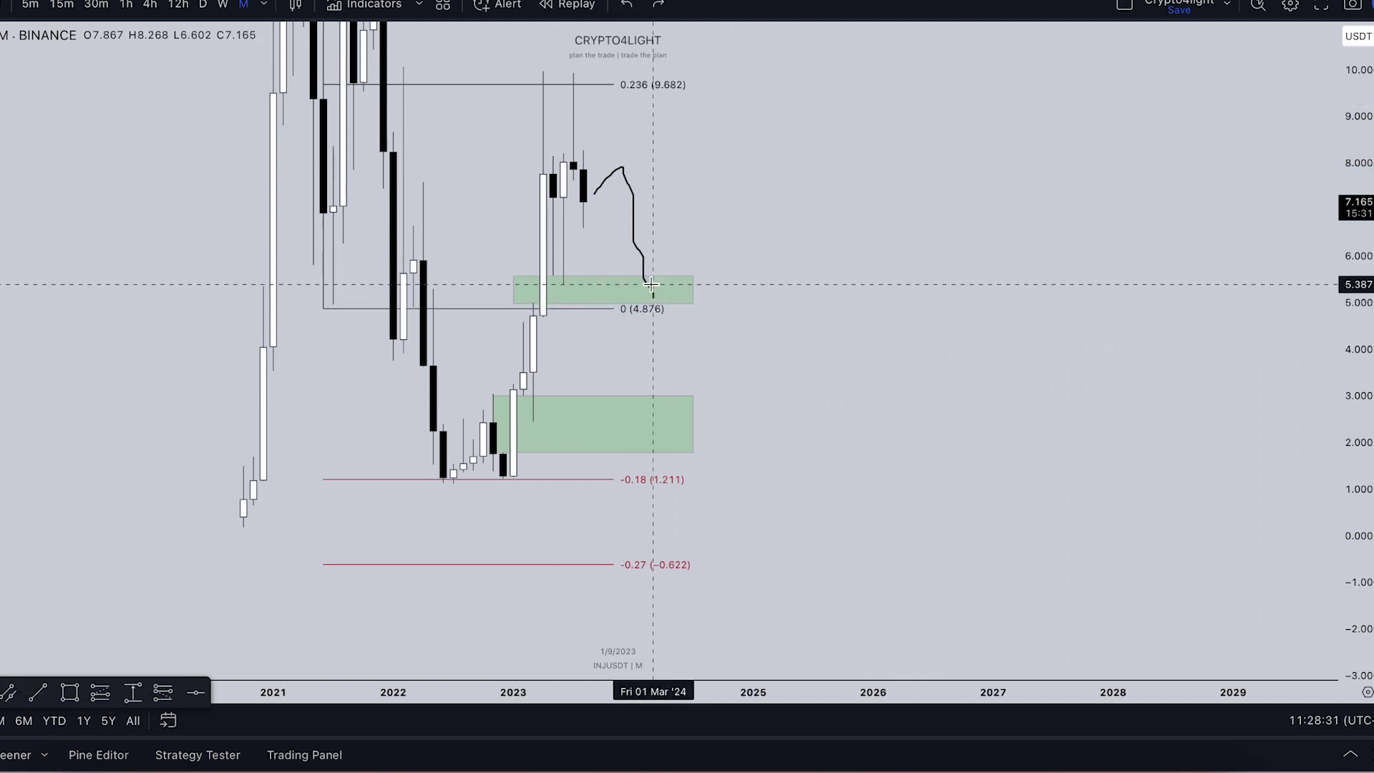
pyautogui.moveTo(1353, 227); pyautogui.dragTo(1354, 500)
pyautogui.moveTo(593, 270); pyautogui.dragTo(656, 387)
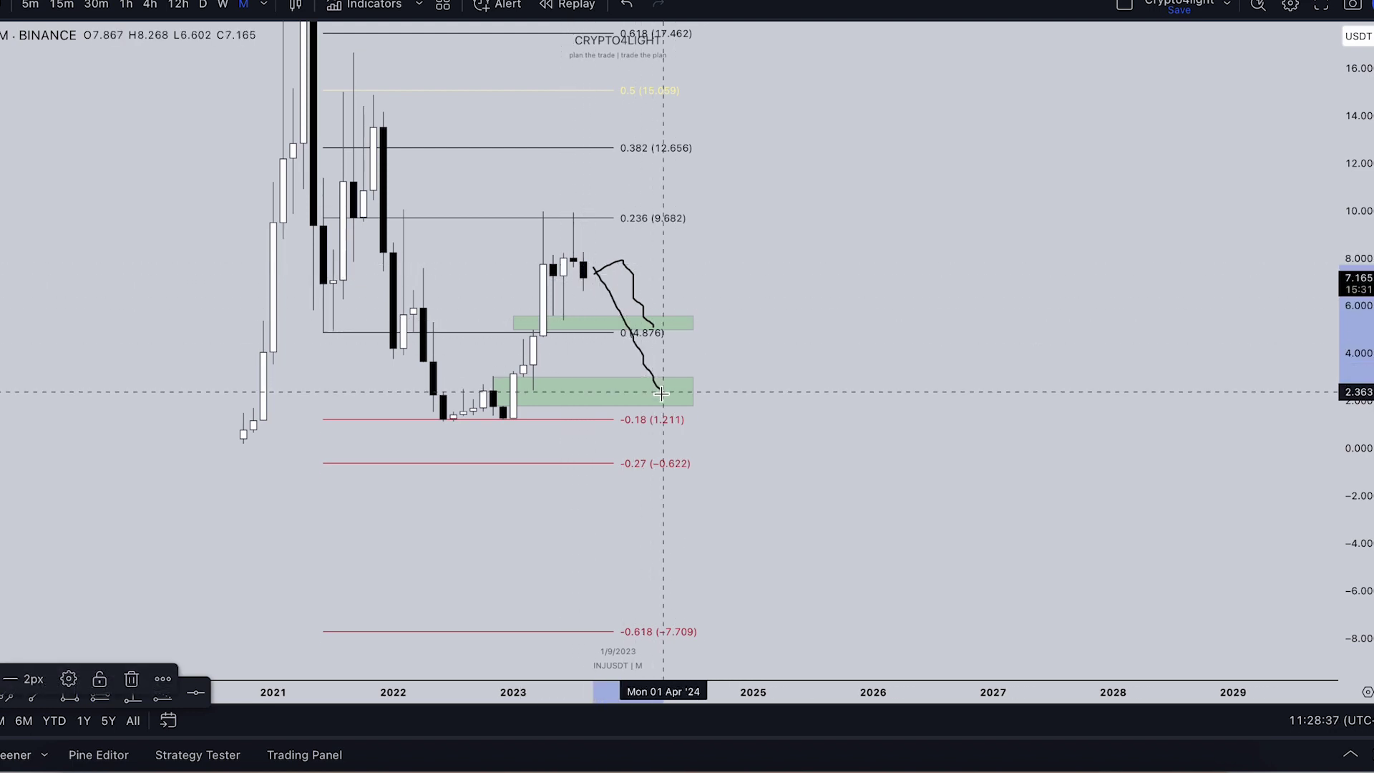
pyautogui.moveTo(660, 393); pyautogui.dragTo(806, 147)
pyautogui.click(626, 5)
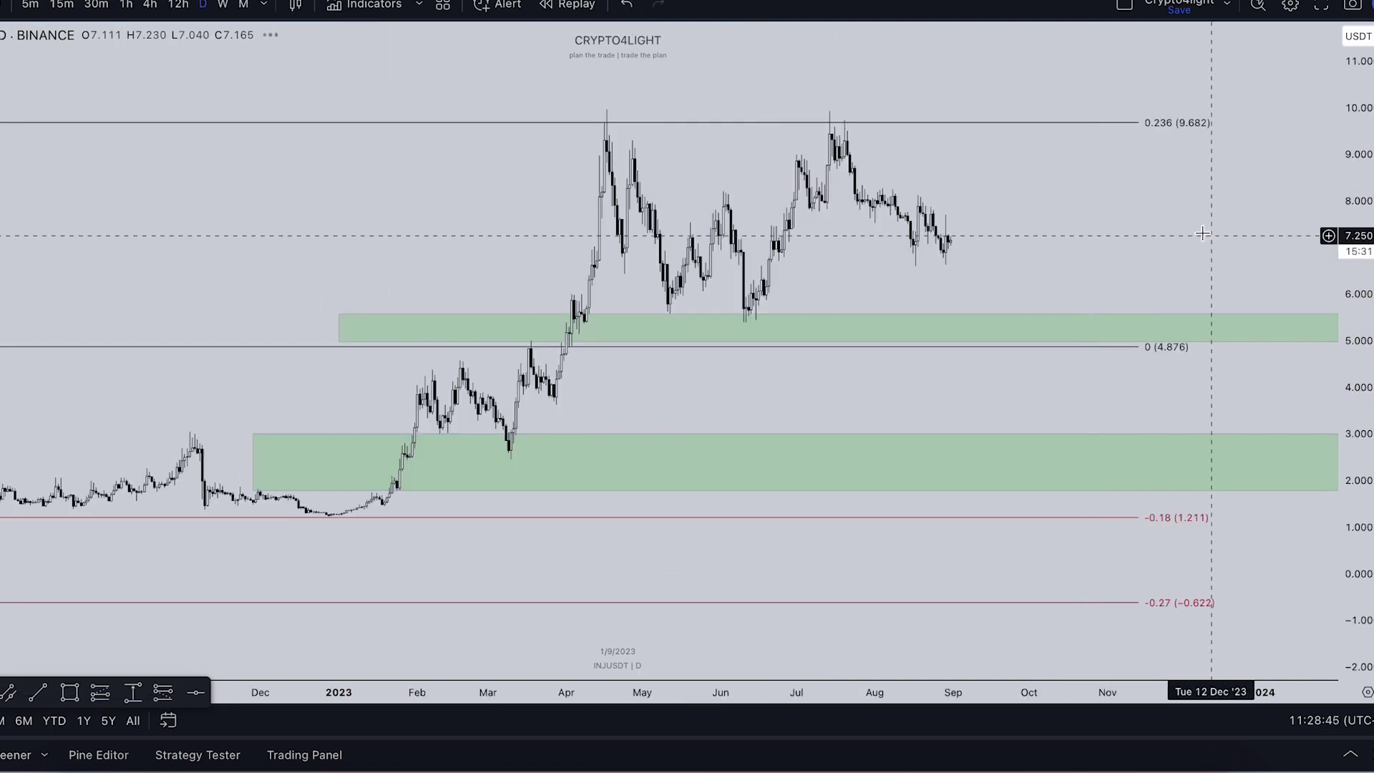
# On the INJUSDT daily chart, draw a Fibonacci retracement from the 26 December 2022 low at 1.230 up to 9.997.
pyautogui.moveTo(1211, 233); pyautogui.dragTo(1011, 214)
pyautogui.scroll(-2, 1159, 220)
pyautogui.moveTo(1365, 244); pyautogui.dragTo(1364, 379)
pyautogui.scroll(-2, 1101, 233)
pyautogui.moveTo(1109, 233); pyautogui.dragTo(860, 256)
pyautogui.scroll(-2, 945, 256)
pyautogui.moveTo(1005, 256); pyautogui.dragTo(919, 232)
pyautogui.scroll(-1, 920, 232)
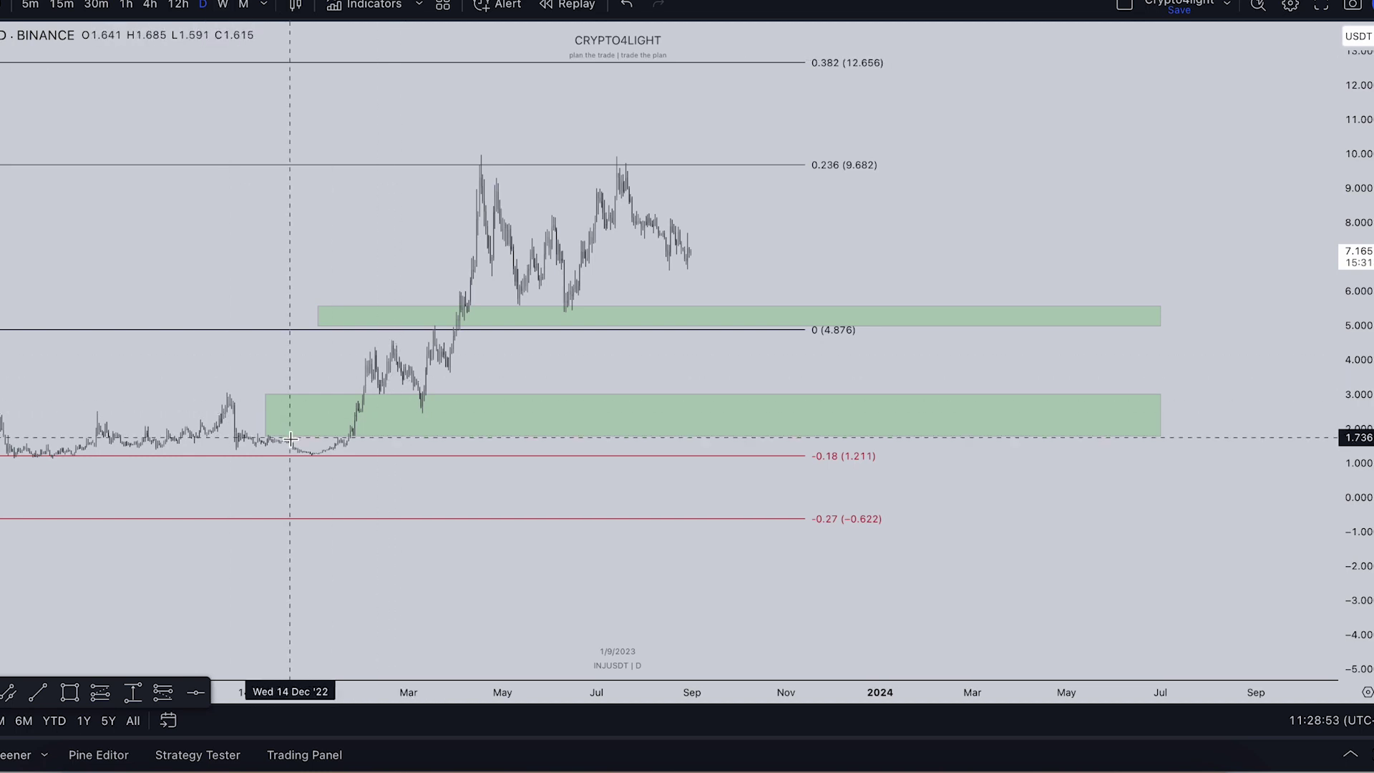
pyautogui.click(307, 455)
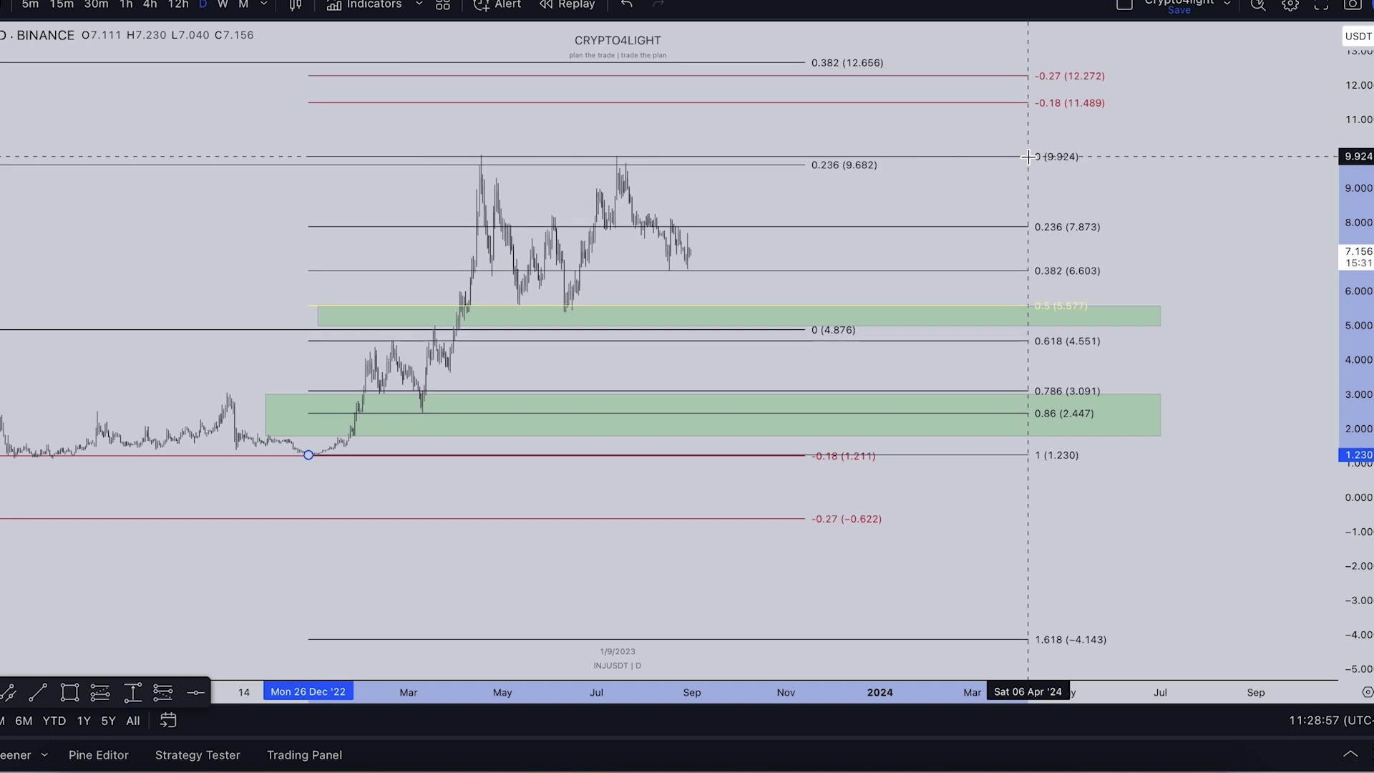
pyautogui.click(1030, 154)
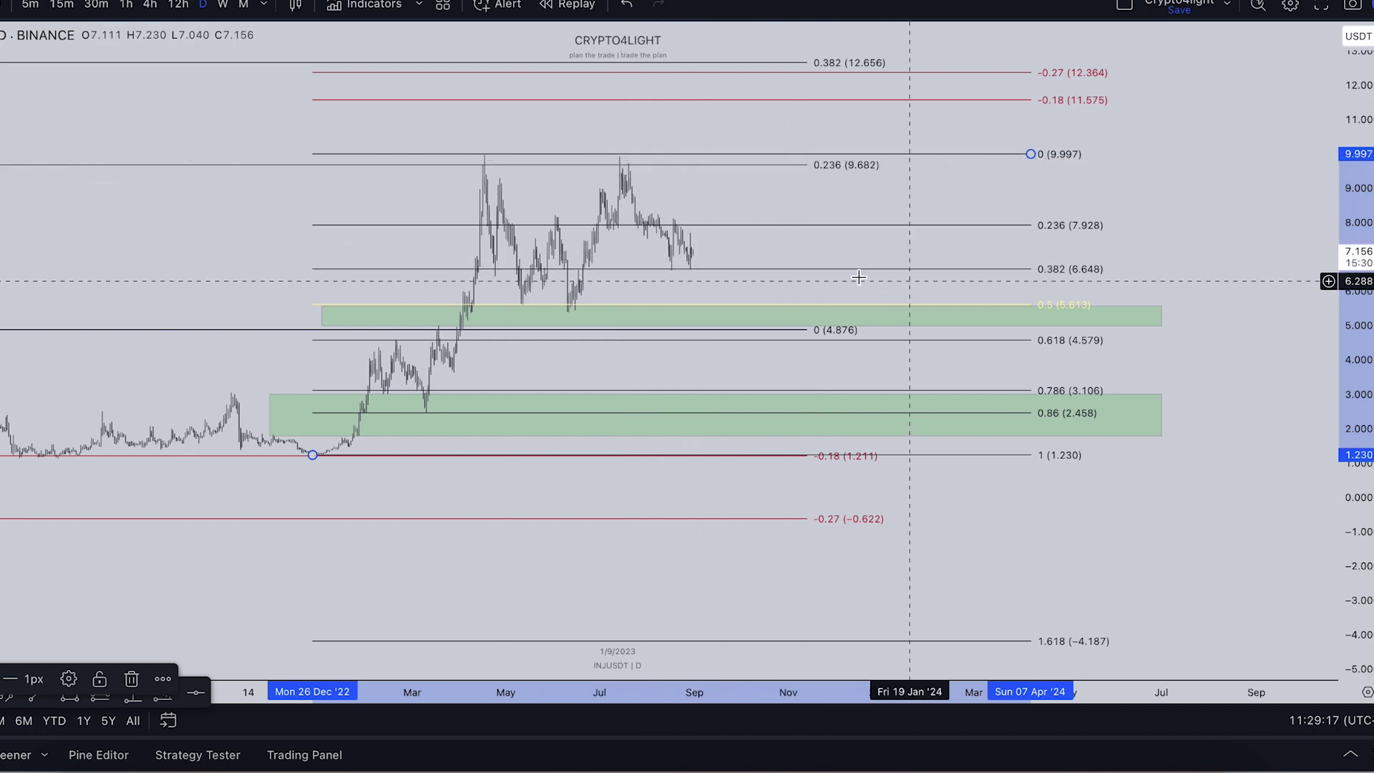
# Cross out the lower green zone and sketch a path rising from the current price past the 0.382 level, undoing both sketches.
pyautogui.moveTo(915, 207); pyautogui.dragTo(774, 252)
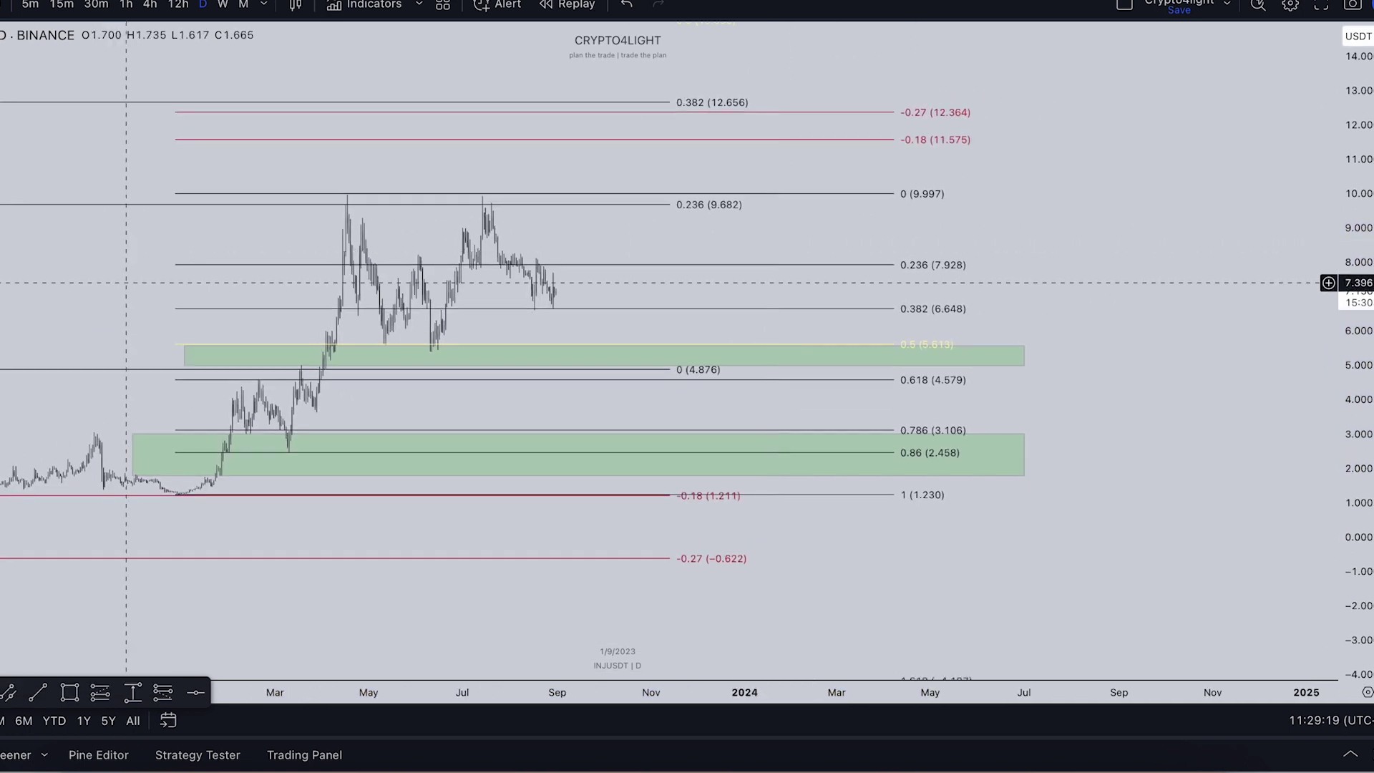
pyautogui.moveTo(510, 419); pyautogui.dragTo(656, 488)
pyautogui.moveTo(451, 488); pyautogui.dragTo(633, 405)
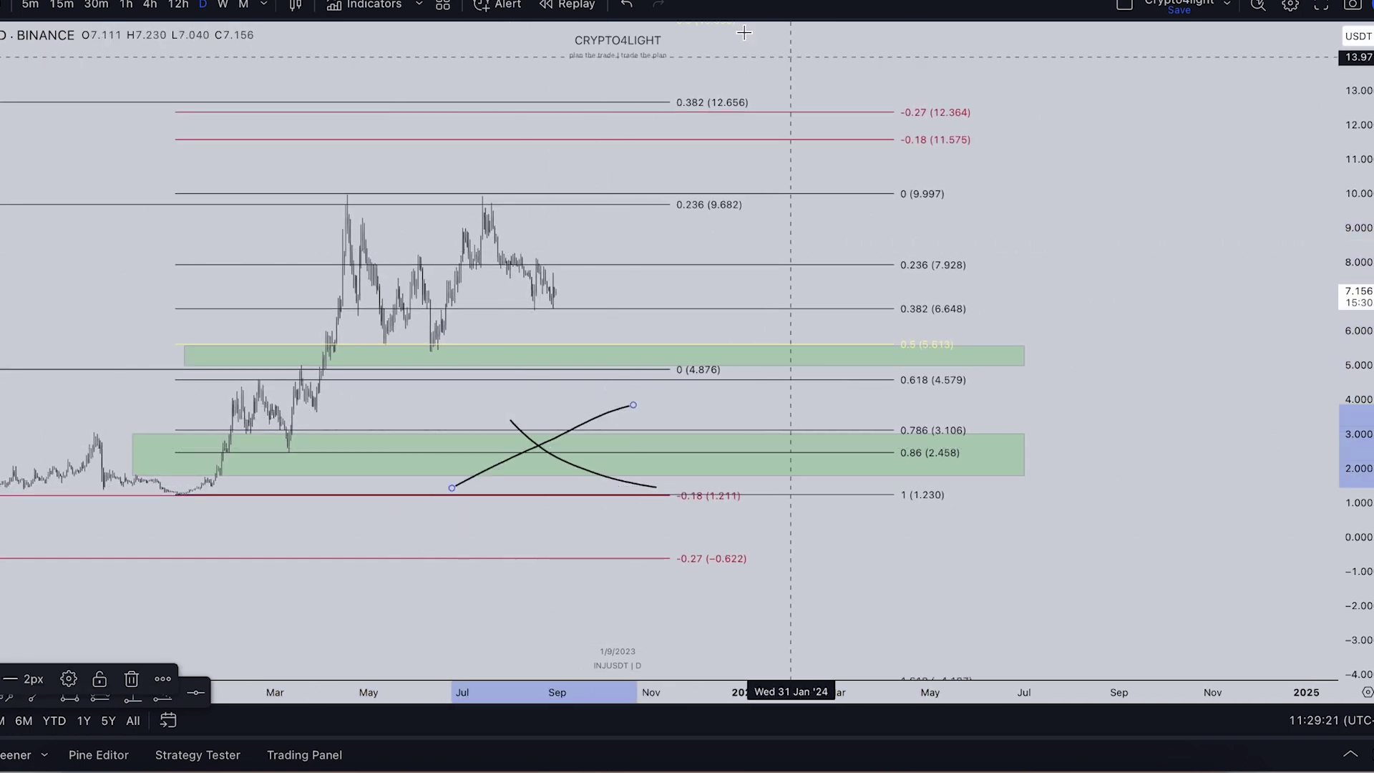
pyautogui.click(624, 7)
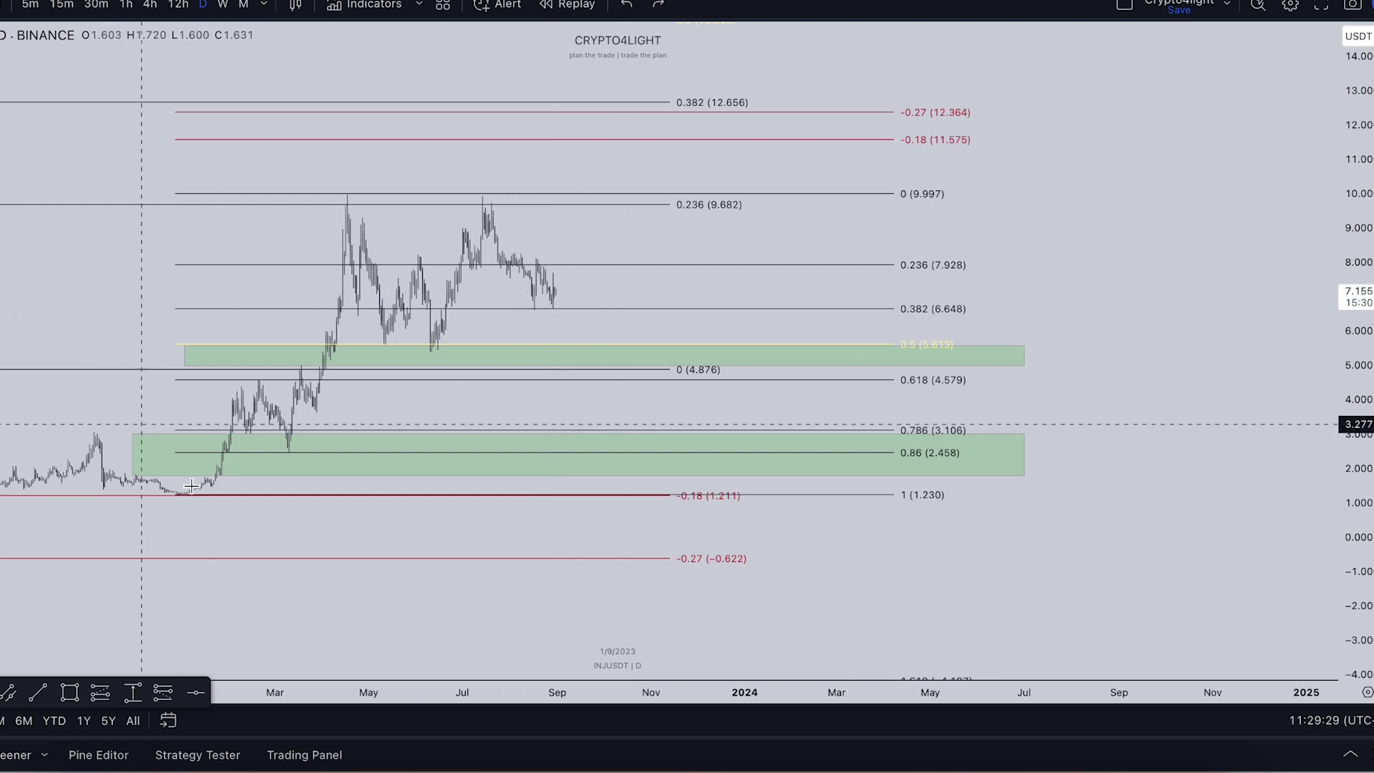
pyautogui.moveTo(555, 302); pyautogui.dragTo(761, 96)
pyautogui.click(628, 6)
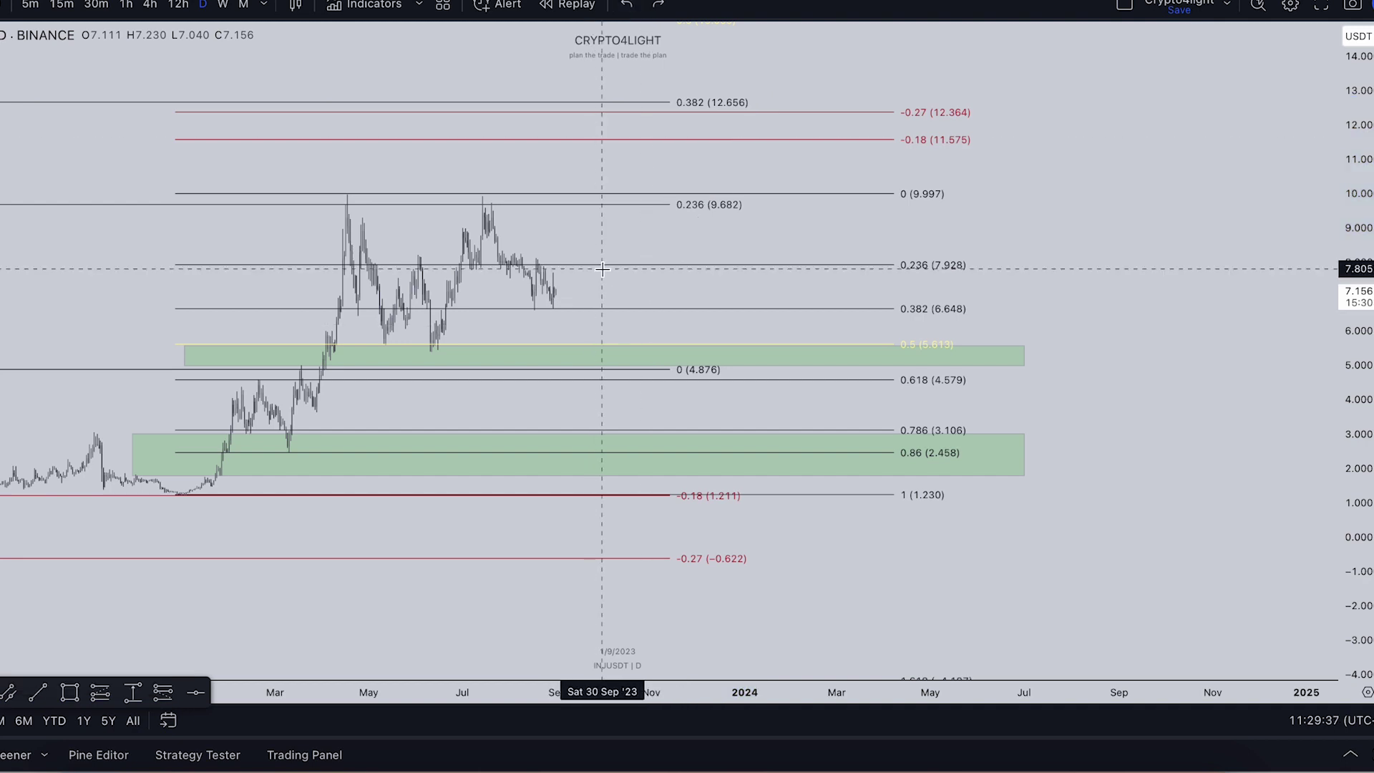
# Sketch a price path dropping below the 0.618 level, retesting the upper green zone and falling into the lower zone, and undo it.
pyautogui.moveTo(554, 290)
pyautogui.mouseDown()
pyautogui.moveTo(577, 373)
pyautogui.moveTo(620, 358)
pyautogui.mouseUp()
pyautogui.moveTo(959, 372)
pyautogui.mouseDown()
pyautogui.moveTo(845, 410)
pyautogui.moveTo(992, 384)
pyautogui.mouseUp()
pyautogui.click(615, 7)
pyautogui.moveTo(617, 355); pyautogui.dragTo(671, 443)
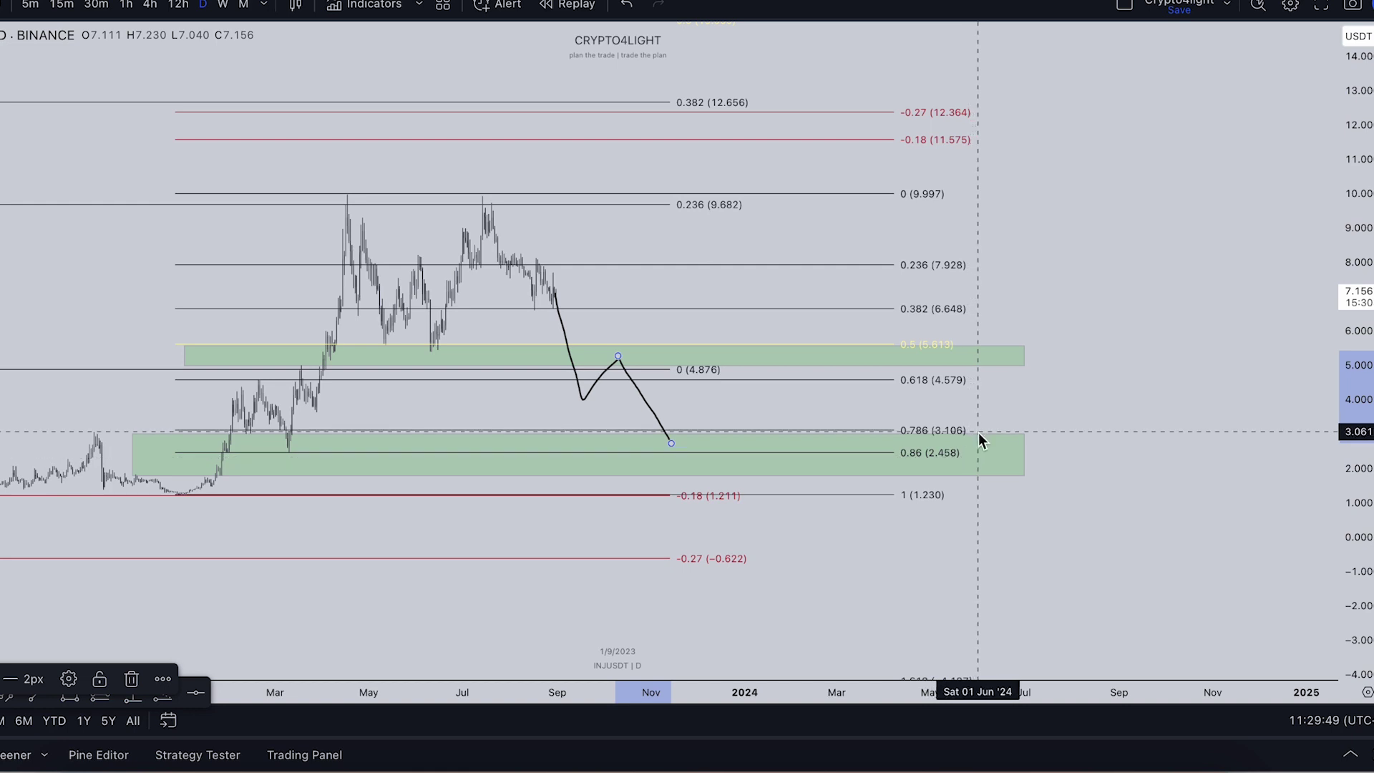
pyautogui.click(628, 6)
pyautogui.click(628, 6)
# Measure the percentage rise from the late December 2022 low up to the 9.997 level.
pyautogui.scroll(-2, 633, 30)
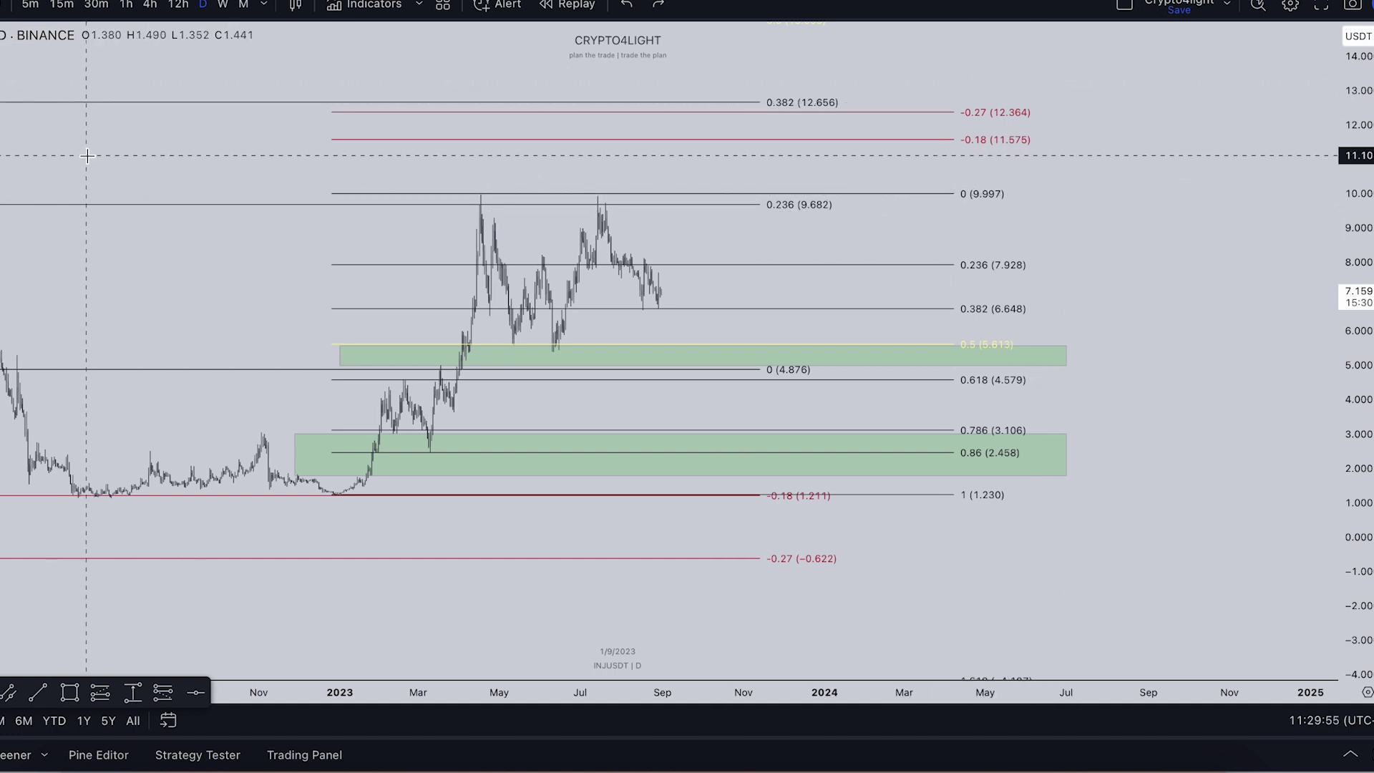
pyautogui.click(132, 691)
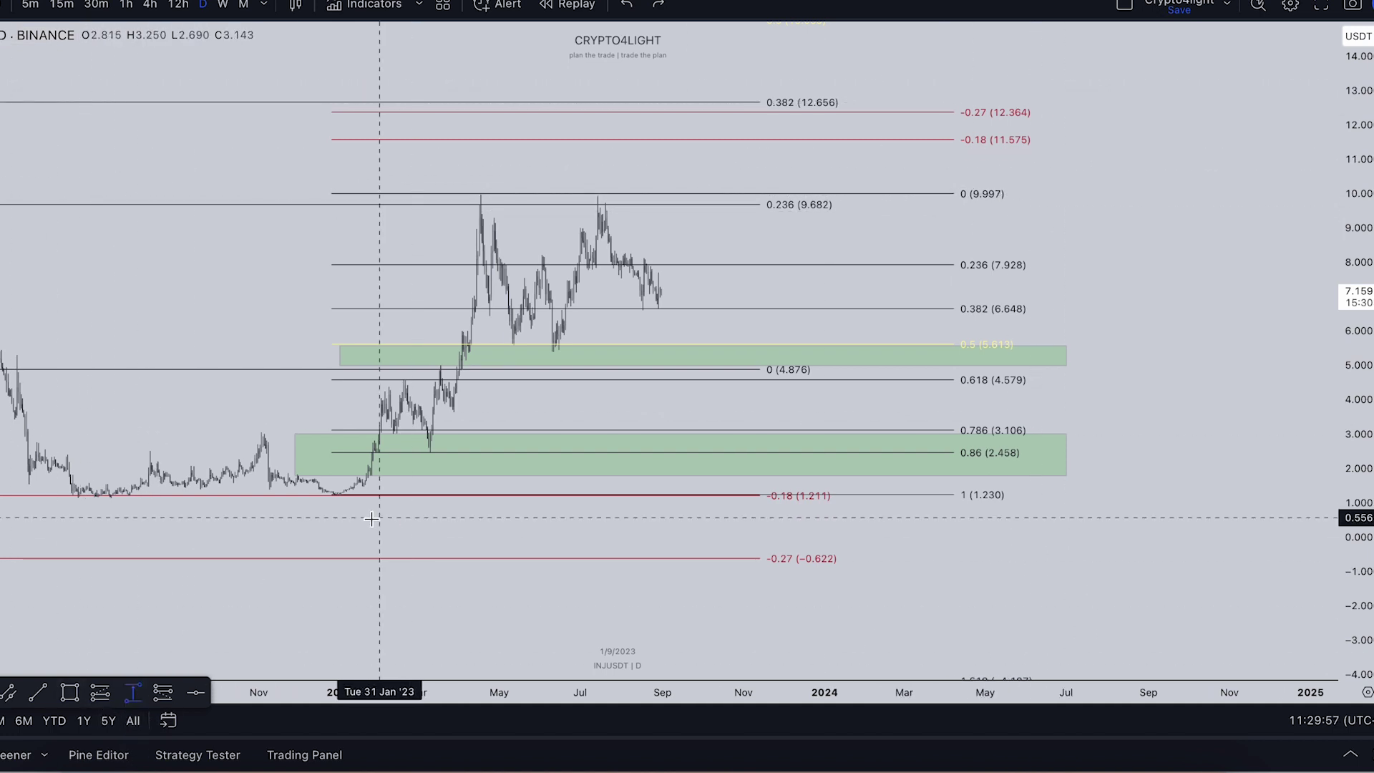
pyautogui.click(336, 494)
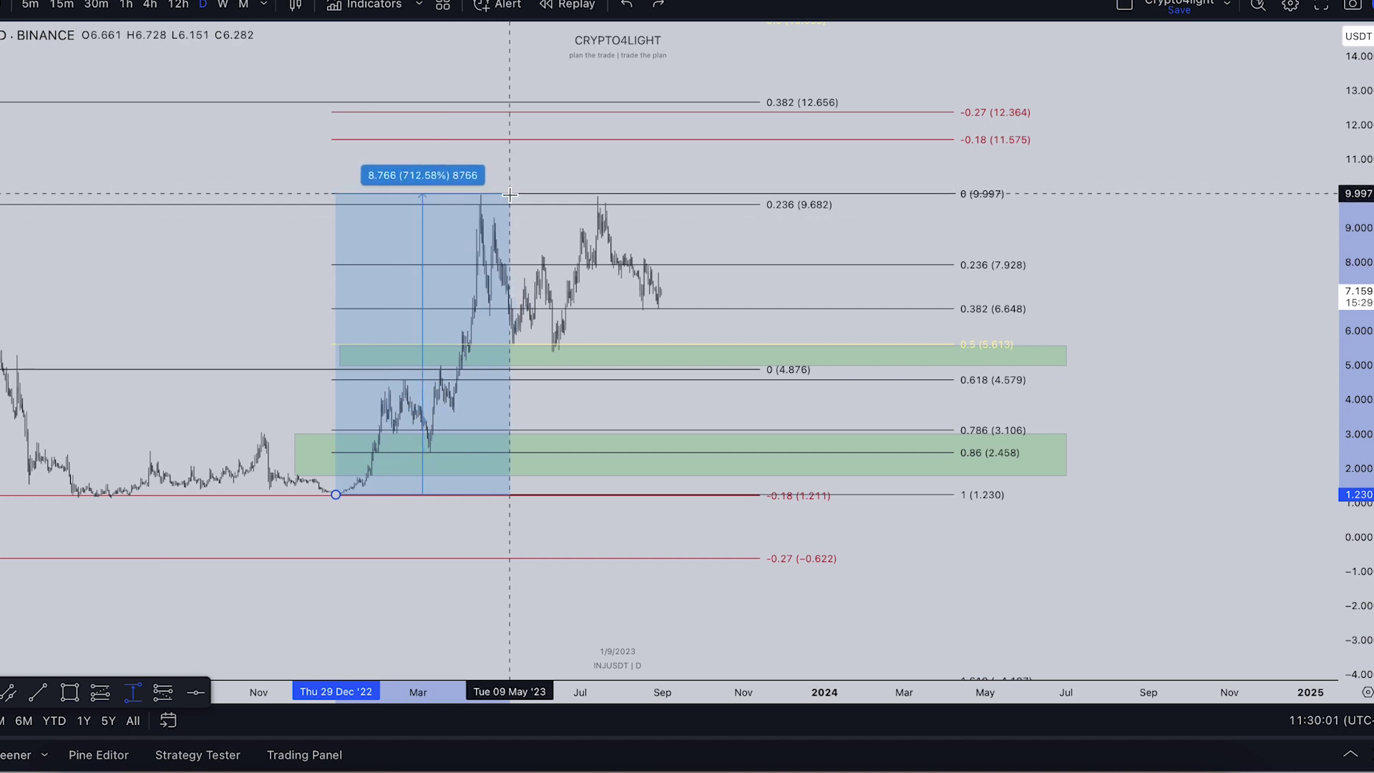
pyautogui.press('Escape')
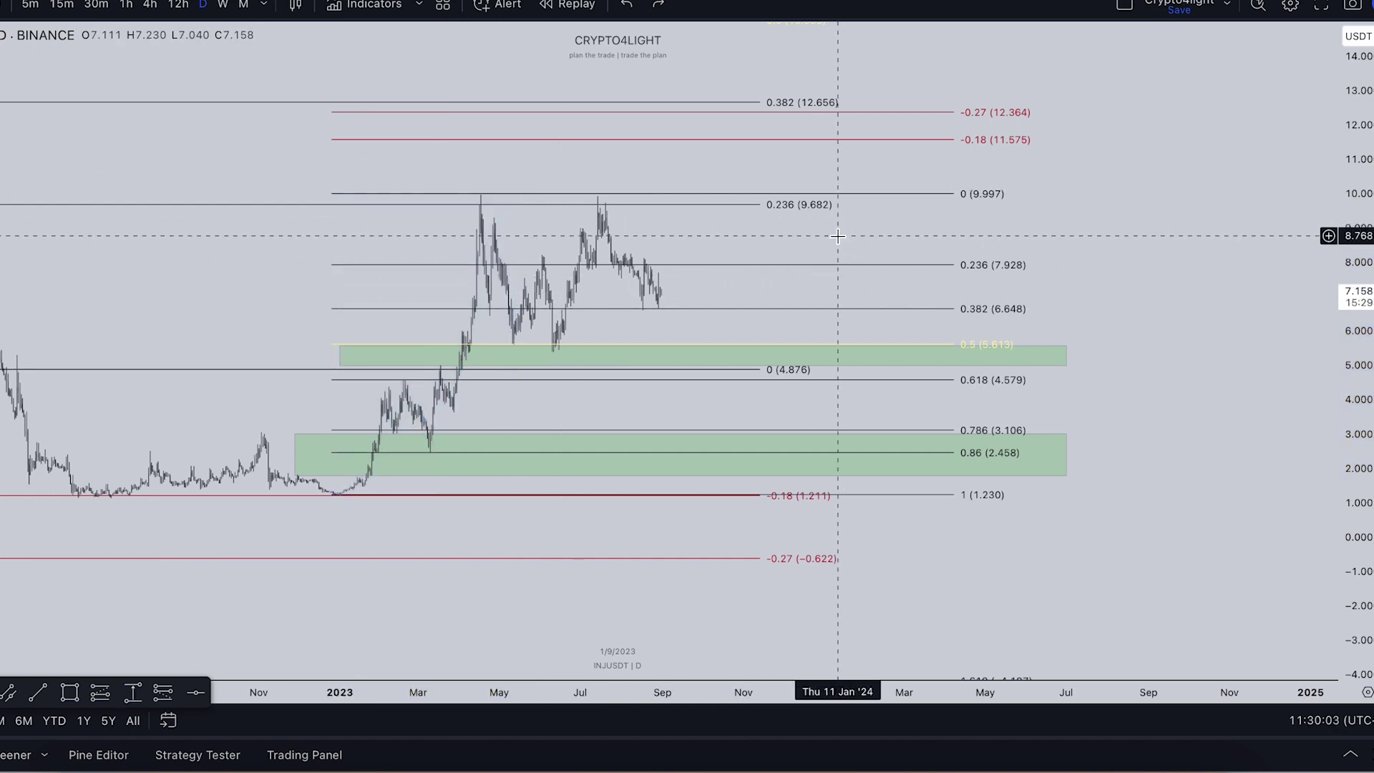
# Delete the Fibonacci retracement drawn from the December 2022 low, keeping the older retracement and the green zones.
pyautogui.click(392, 317)
pyautogui.press('Delete')
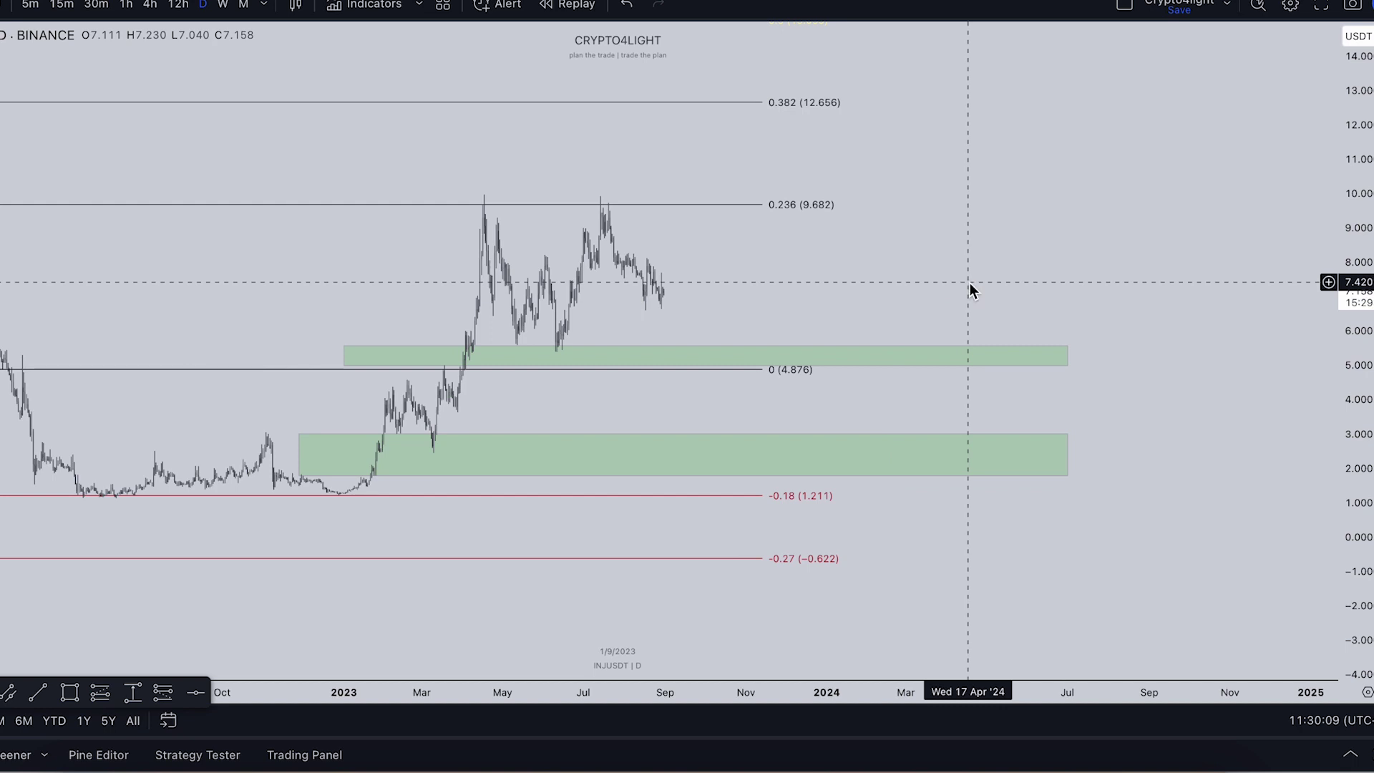
pyautogui.scroll(-3, 969, 281)
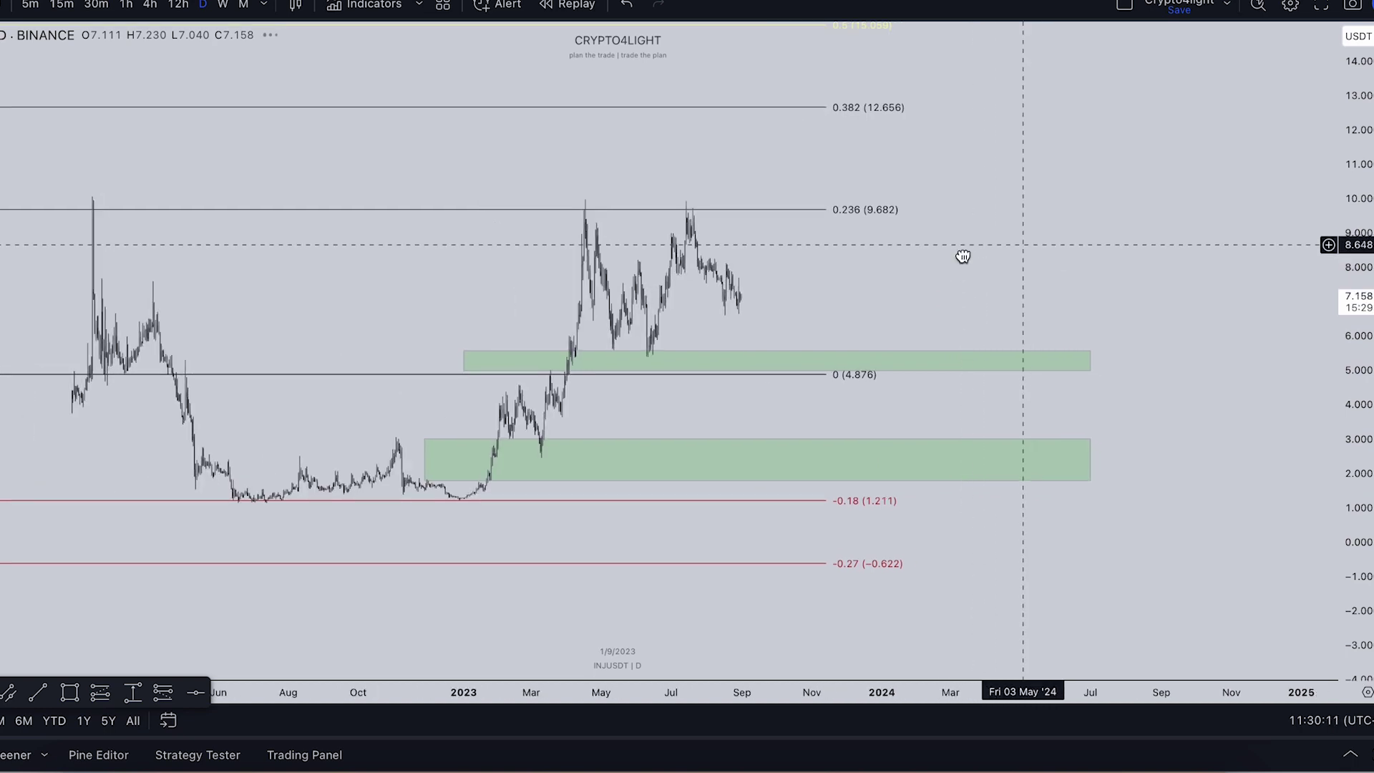
pyautogui.moveTo(1032, 260); pyautogui.dragTo(941, 225)
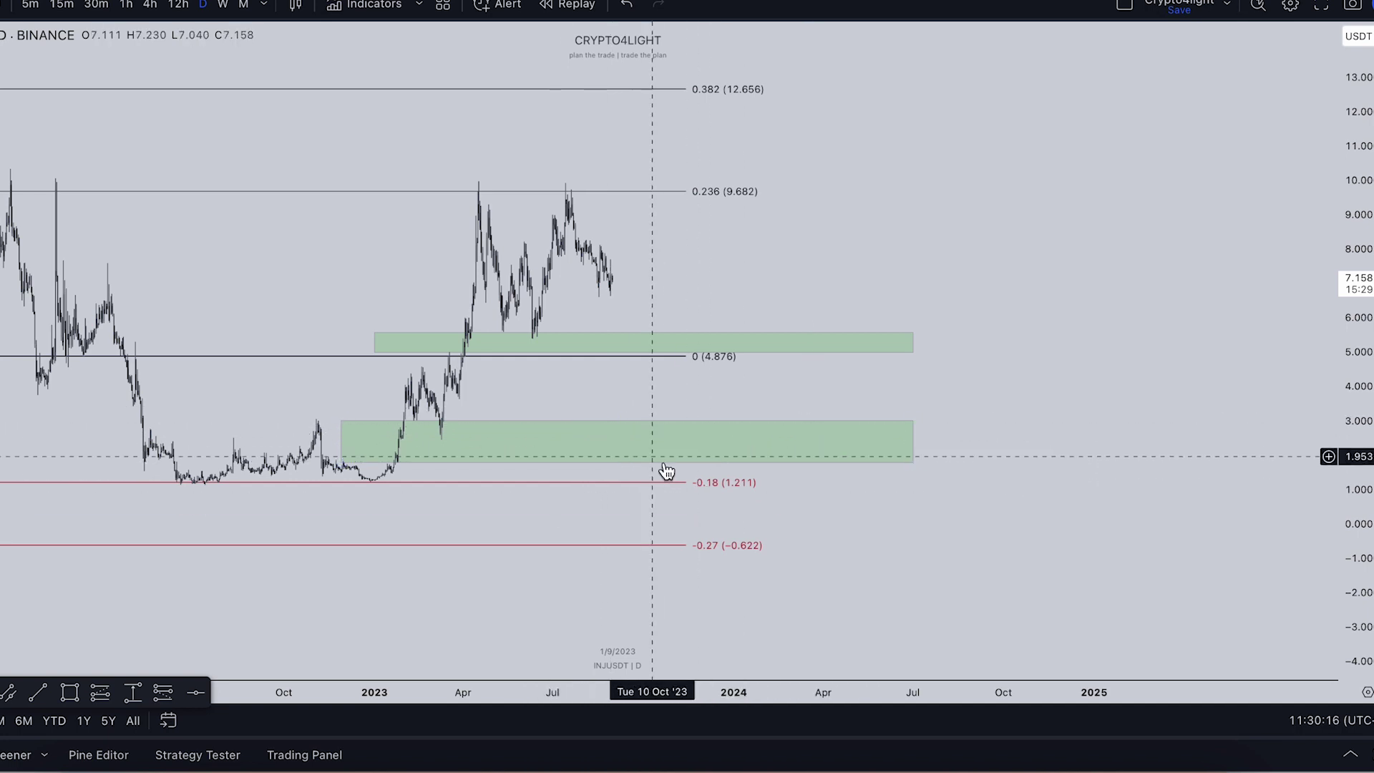
pyautogui.moveTo(924, 254); pyautogui.dragTo(927, 231)
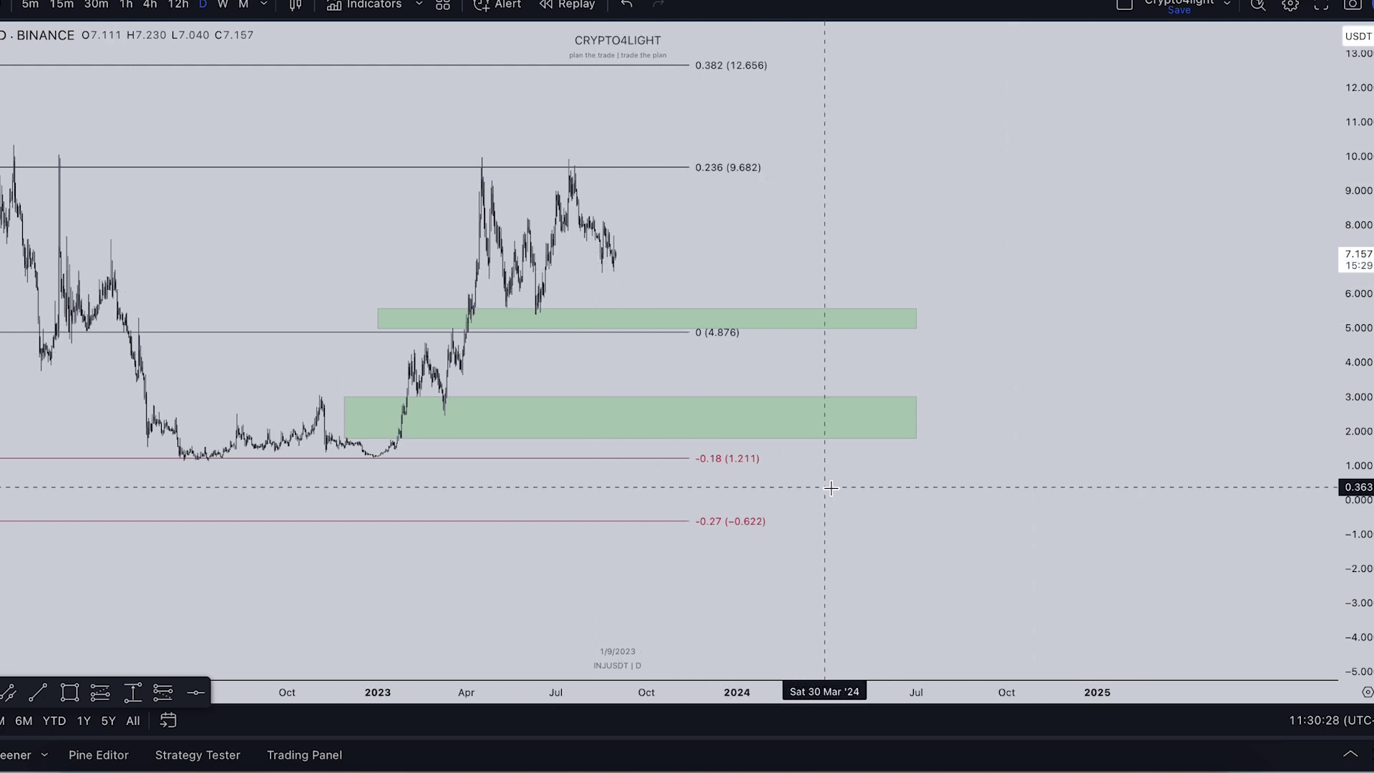
# Sketch a horizontal line between the -0.18 and -0.27 levels and two diagonal strokes beyond the latest candles, undoing each one.
pyautogui.moveTo(827, 486); pyautogui.dragTo(410, 471)
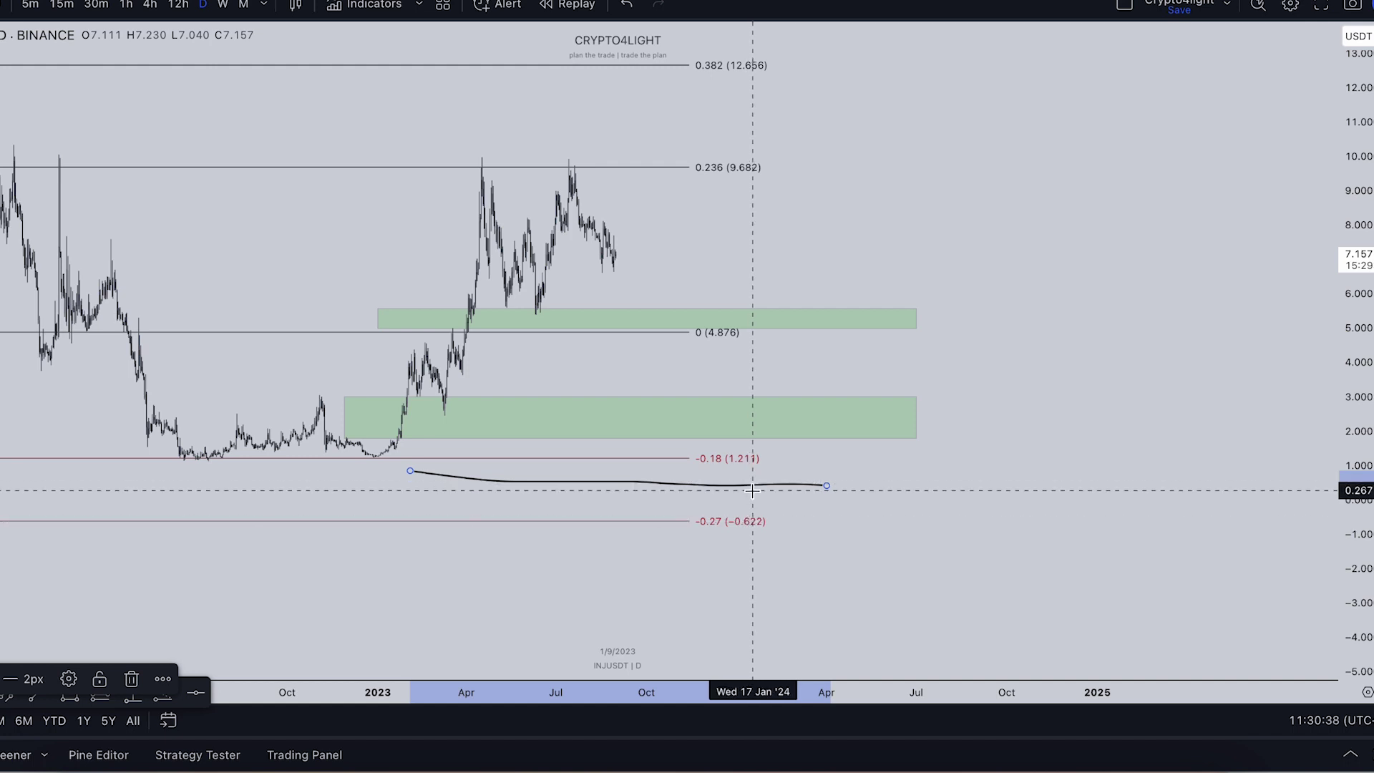
pyautogui.click(626, 4)
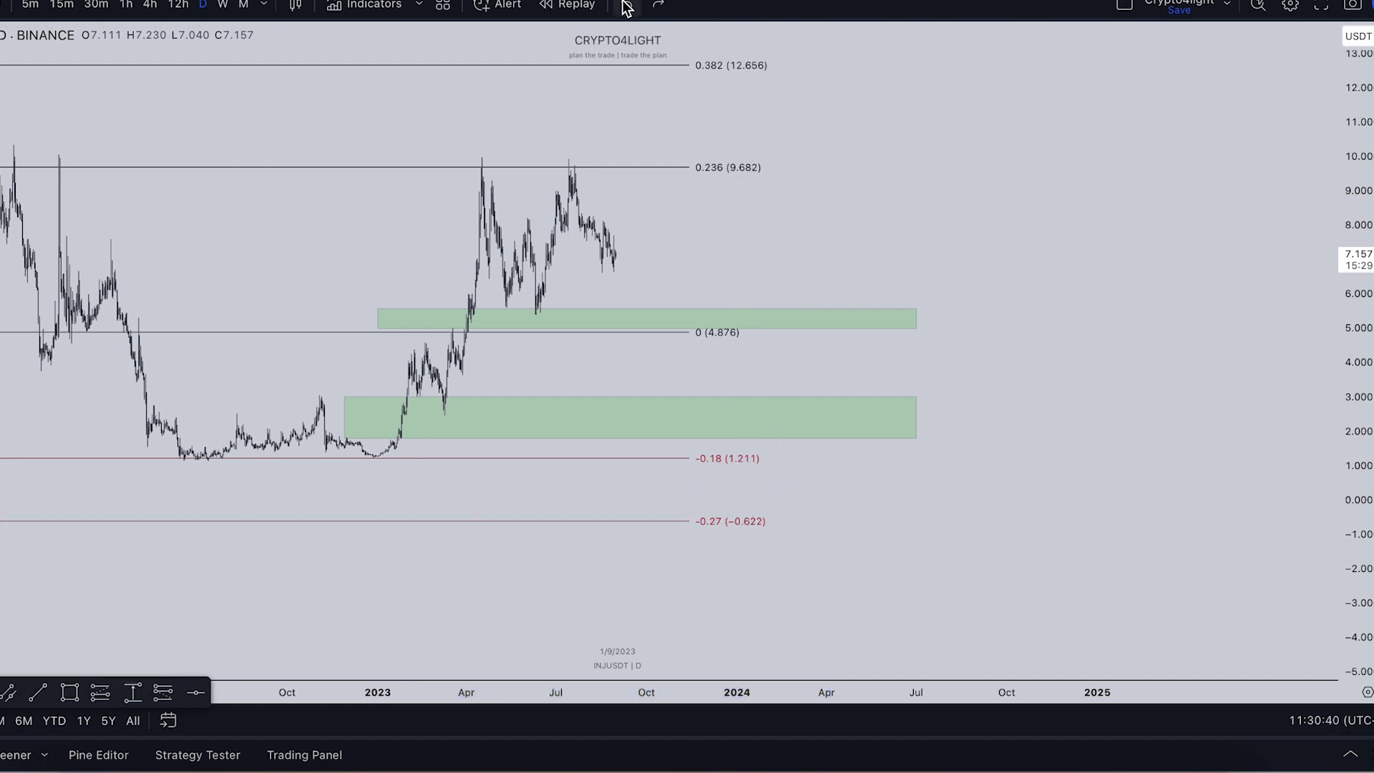
pyautogui.moveTo(974, 159)
pyautogui.mouseDown()
pyautogui.moveTo(894, 126)
pyautogui.moveTo(744, 375)
pyautogui.mouseUp()
pyautogui.click(626, 7)
pyautogui.moveTo(610, 241)
pyautogui.mouseDown()
pyautogui.moveTo(766, 460)
pyautogui.moveTo(1010, 590)
pyautogui.mouseUp()
pyautogui.click(626, 7)
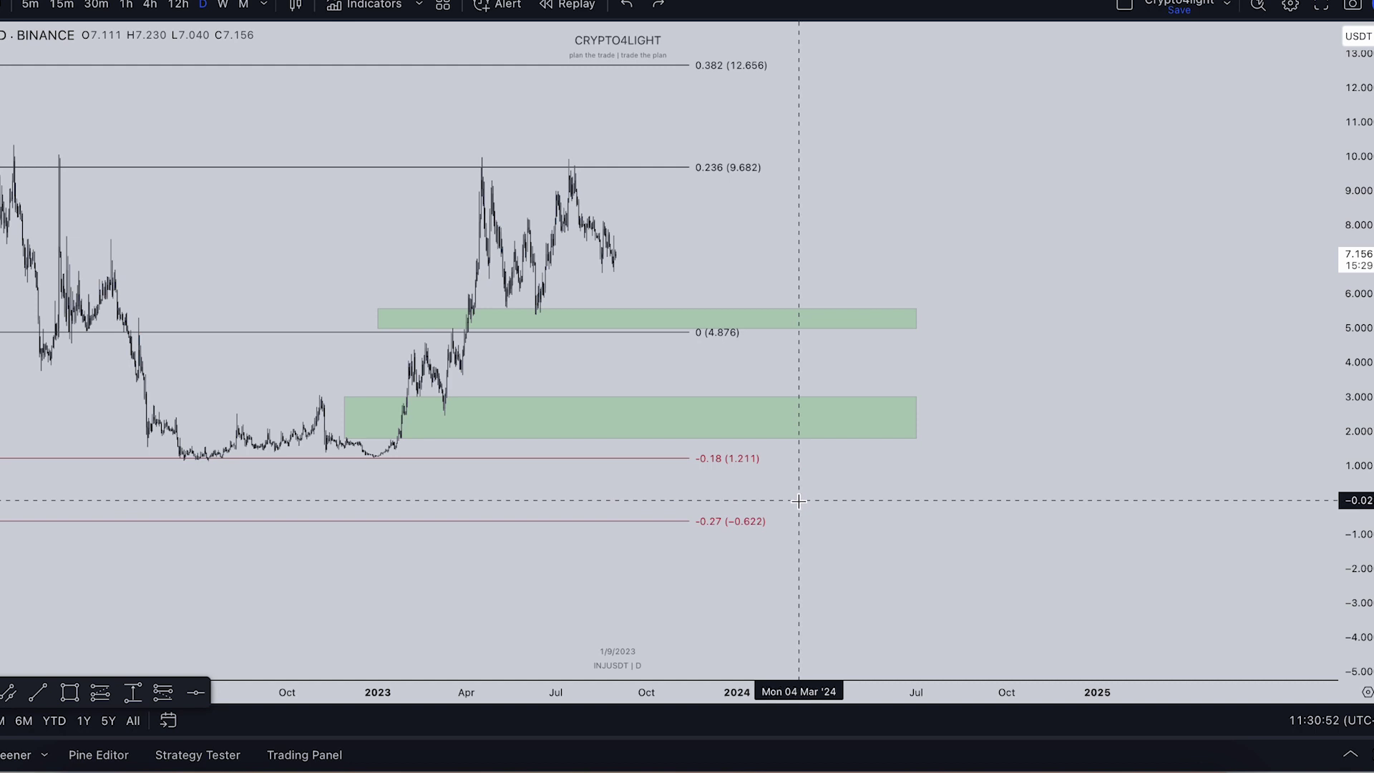
# Sketch horizontal lines below the -0.18 level and through the lower and upper green zones, and undo all three.
pyautogui.moveTo(412, 500); pyautogui.dragTo(968, 490)
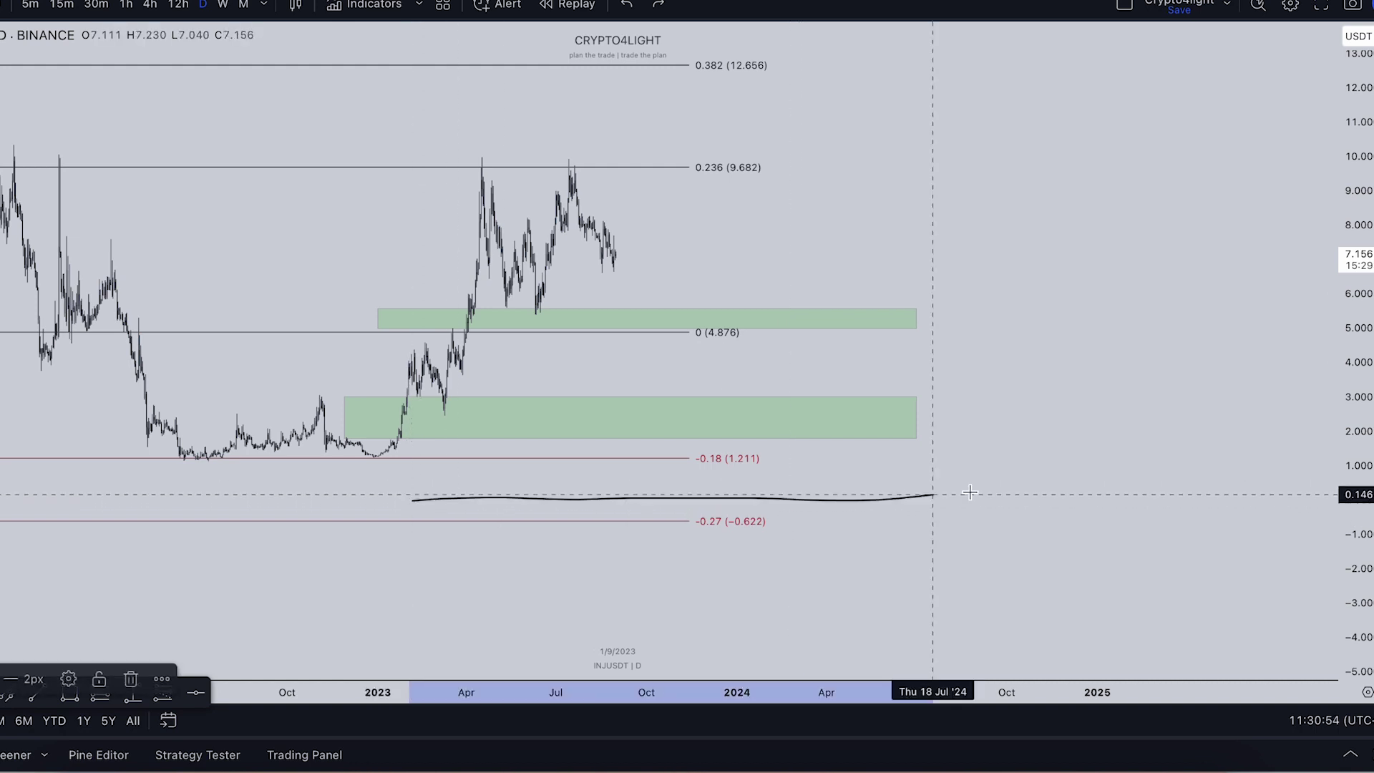
pyautogui.moveTo(493, 416); pyautogui.dragTo(945, 422)
pyautogui.moveTo(558, 322); pyautogui.dragTo(1035, 326)
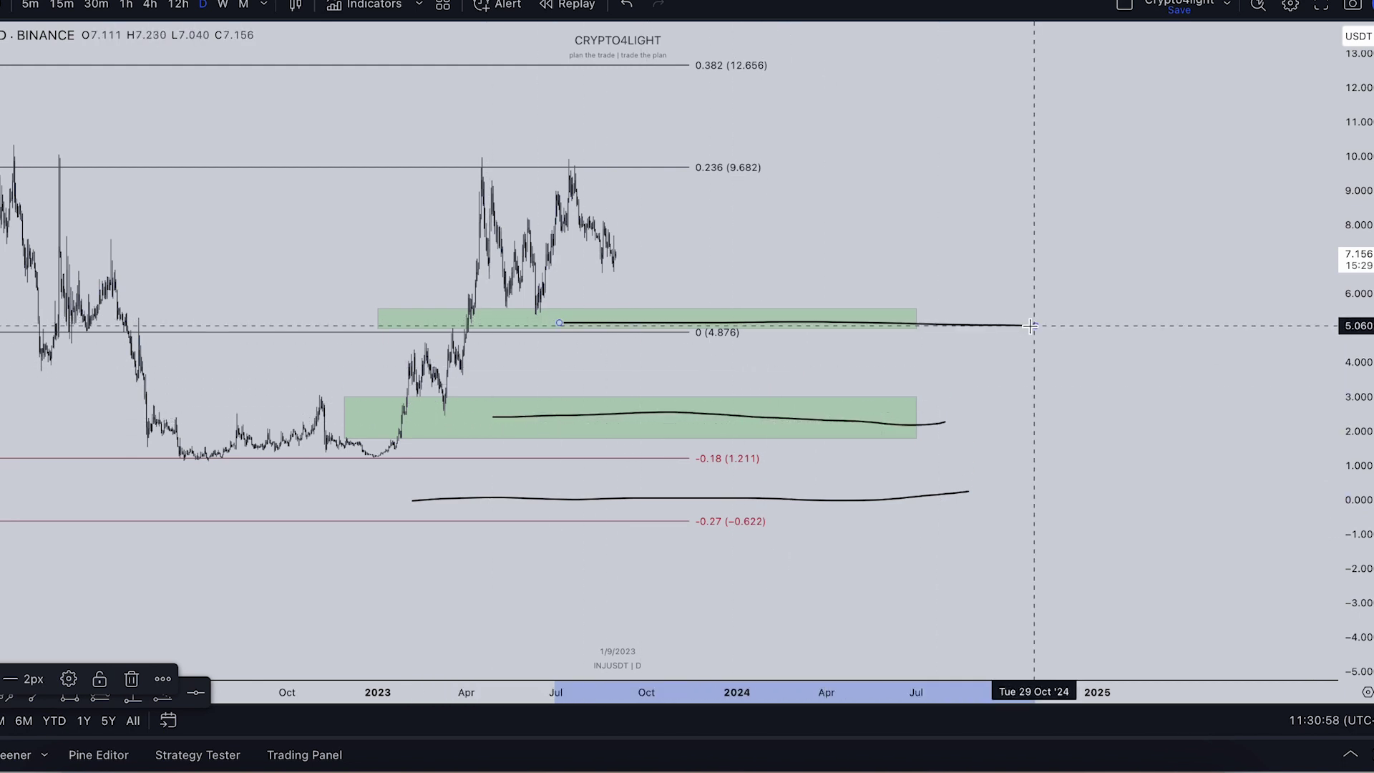
pyautogui.click(623, 6)
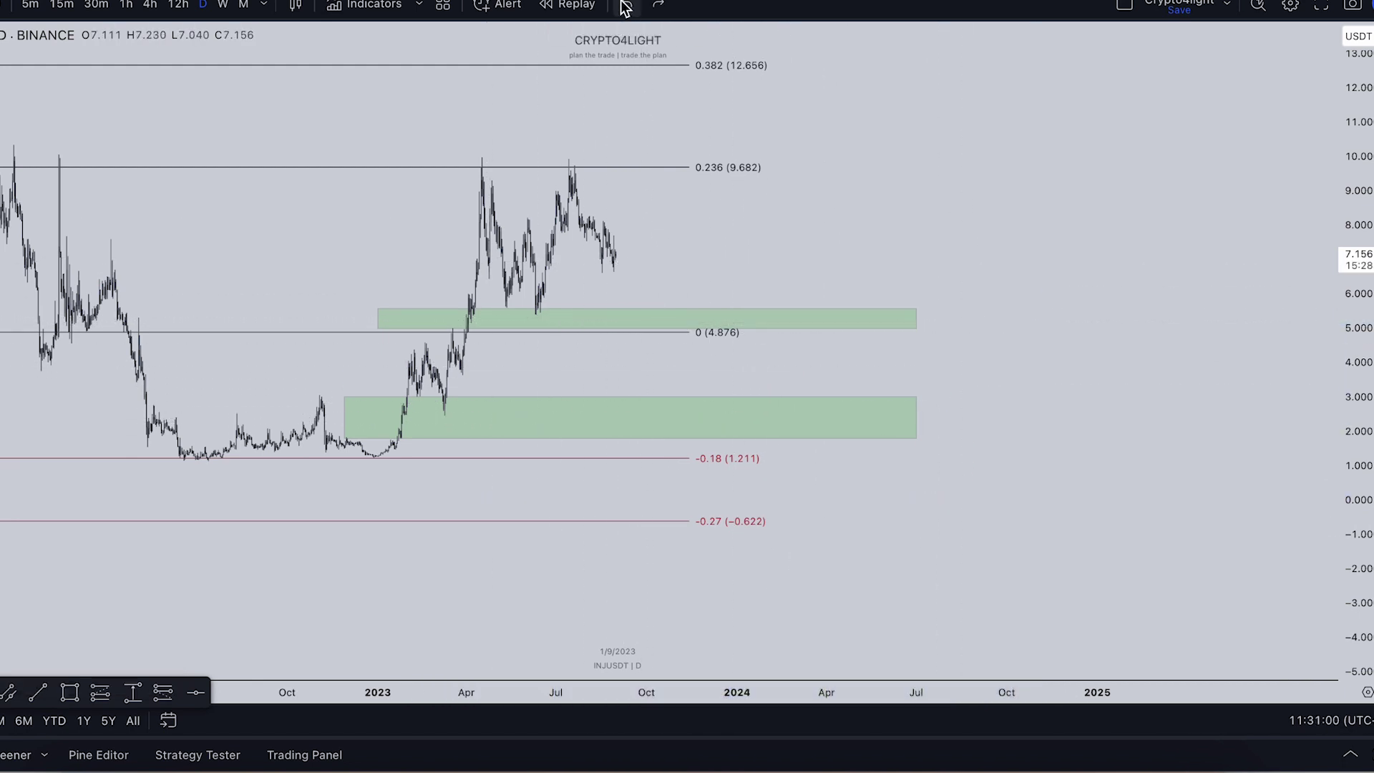
# Circle part of the lower green zone and draw a horizontal line through the zone at about 2.4.
pyautogui.moveTo(936, 245); pyautogui.dragTo(1008, 253)
pyautogui.scroll(3, 1009, 254)
pyautogui.scroll(-2, 1009, 253)
pyautogui.moveTo(1366, 451); pyautogui.dragTo(1367, 367)
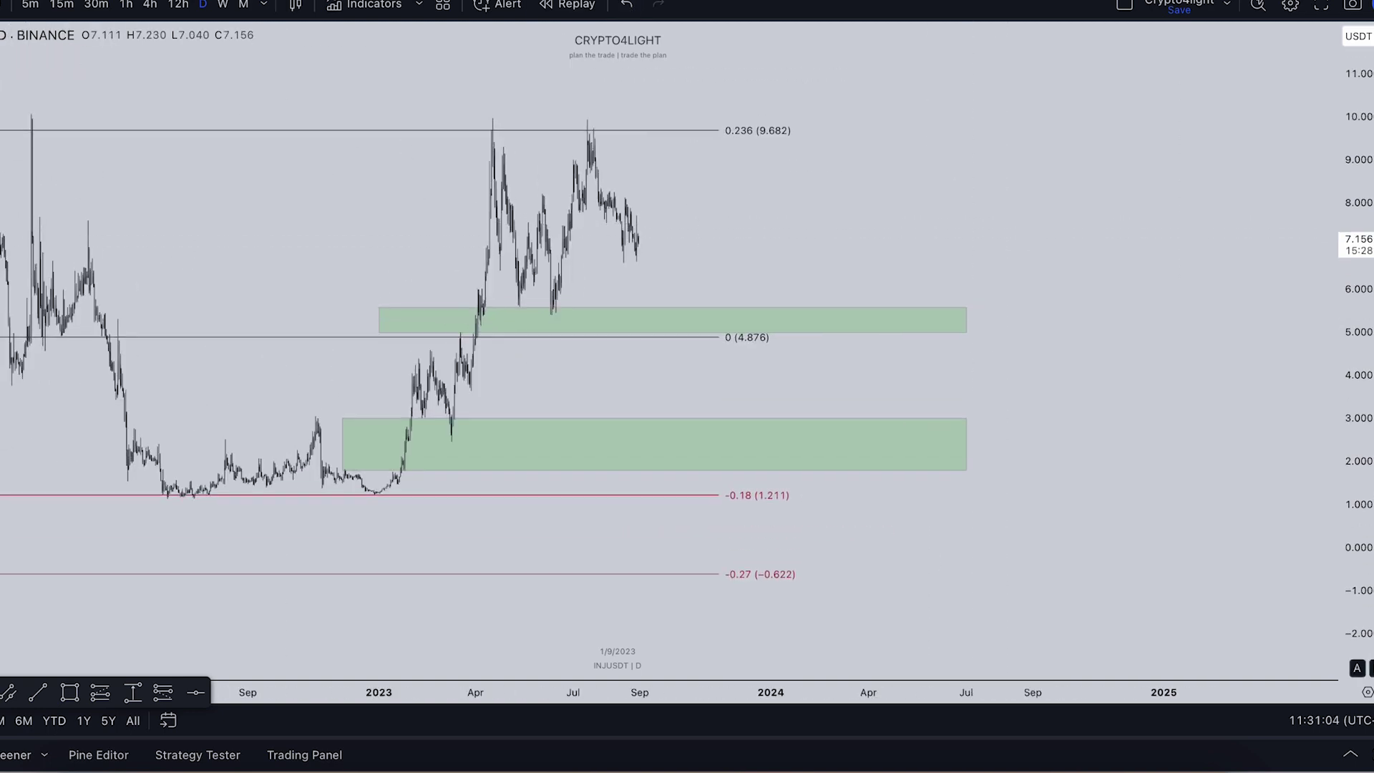
pyautogui.moveTo(1038, 251); pyautogui.dragTo(1085, 236)
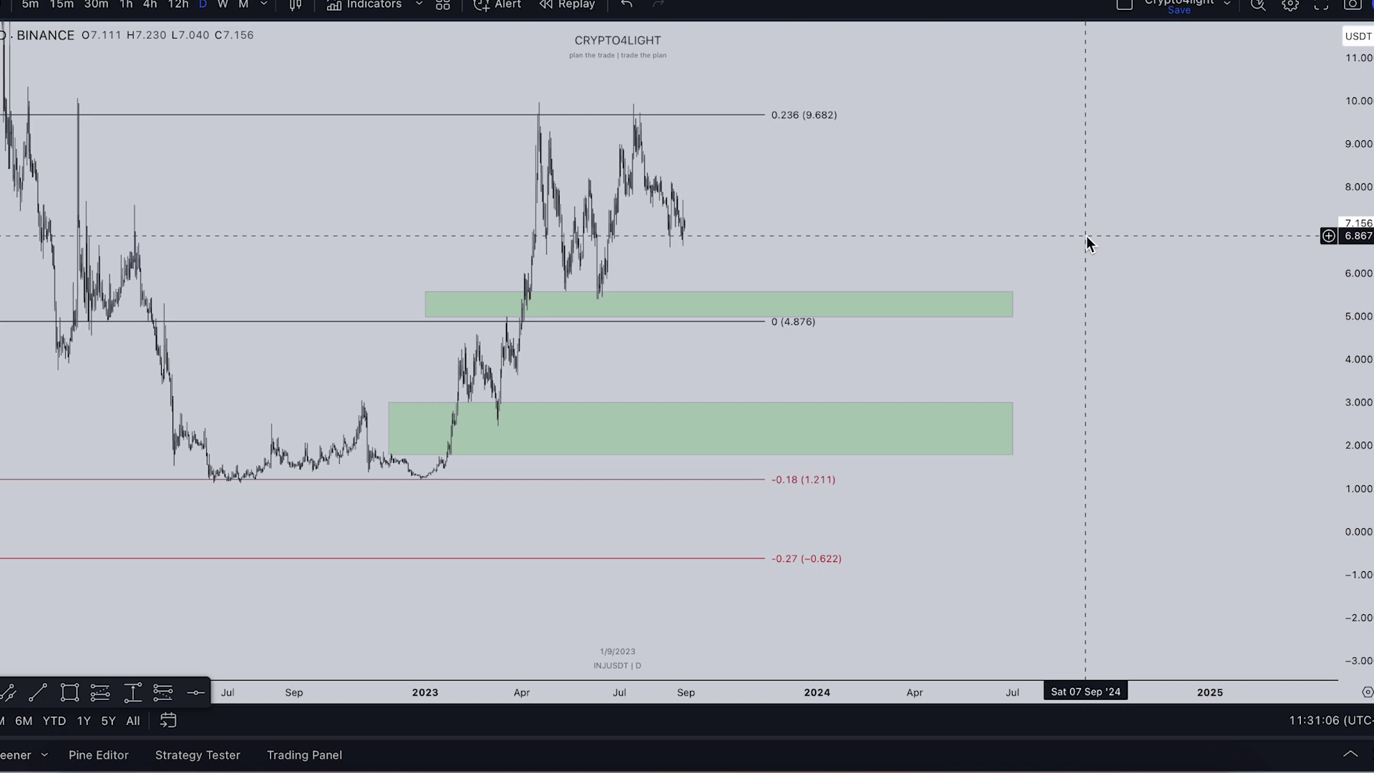
pyautogui.scroll(4, 1086, 244)
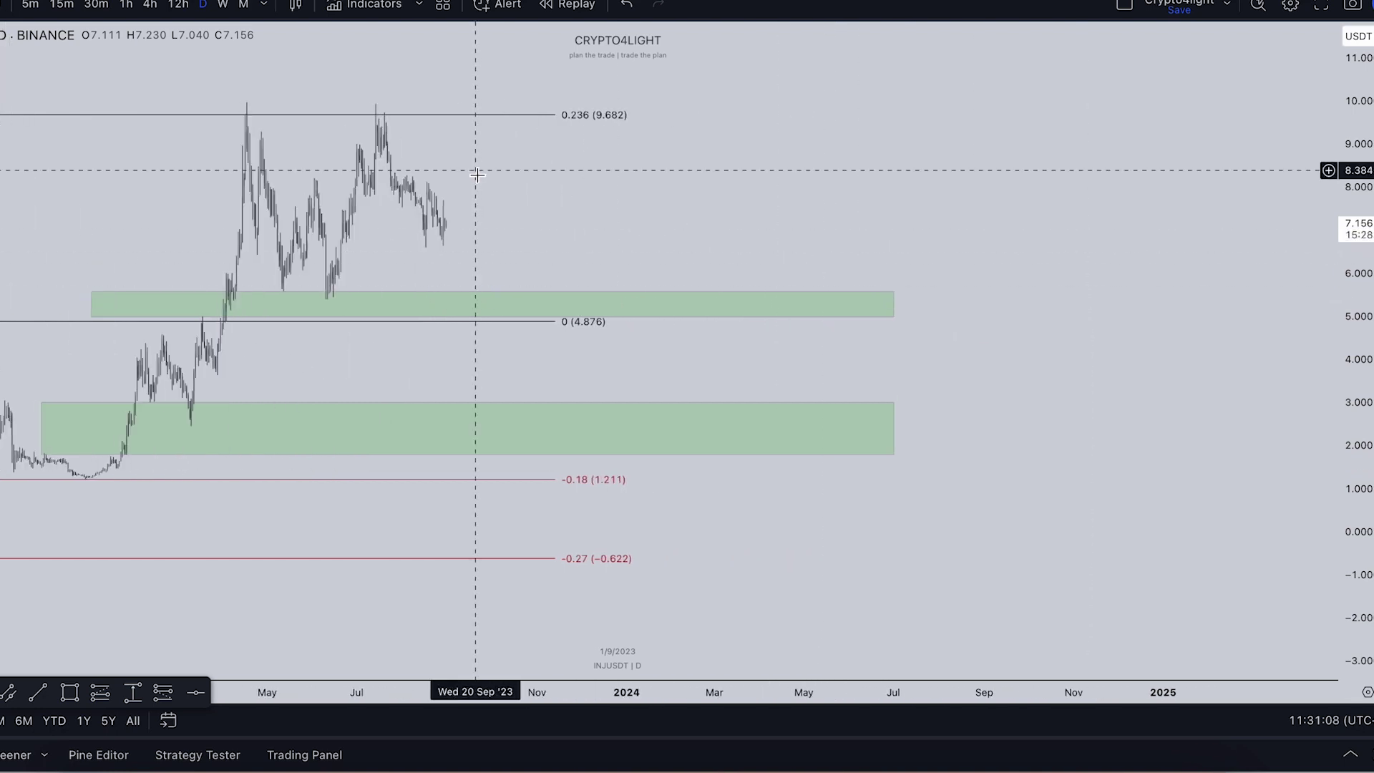
pyautogui.moveTo(717, 398)
pyautogui.mouseDown()
pyautogui.moveTo(506, 430)
pyautogui.moveTo(718, 415)
pyautogui.mouseUp()
pyautogui.moveTo(328, 427); pyautogui.dragTo(940, 427)
# Sketch a price path dipping to the upper green zone, rebounding to about 7 and falling to about 2.4, and undo it with the horizontal line.
pyautogui.moveTo(565, 229)
pyautogui.mouseDown()
pyautogui.moveTo(571, 258)
pyautogui.moveTo(750, 425)
pyautogui.mouseUp()
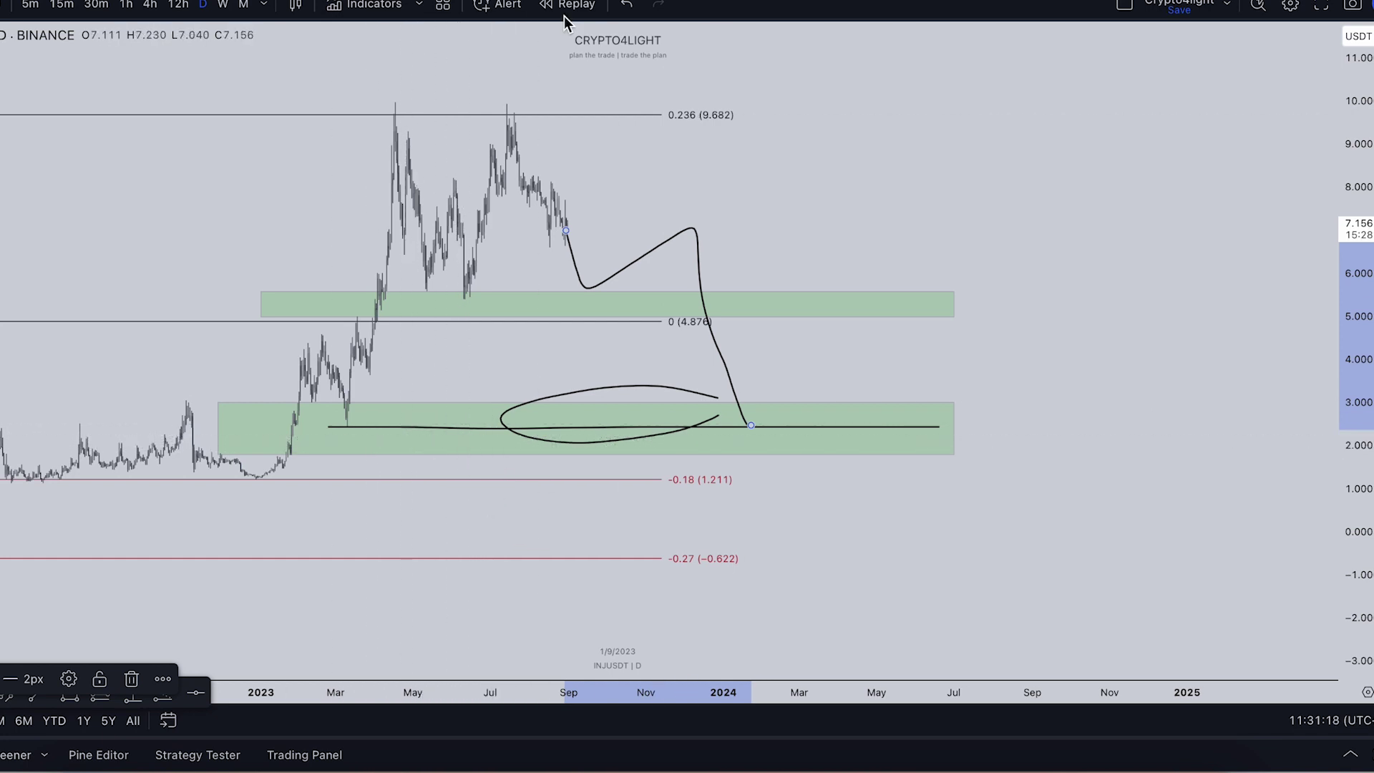
pyautogui.click(626, 8)
pyautogui.click(625, 9)
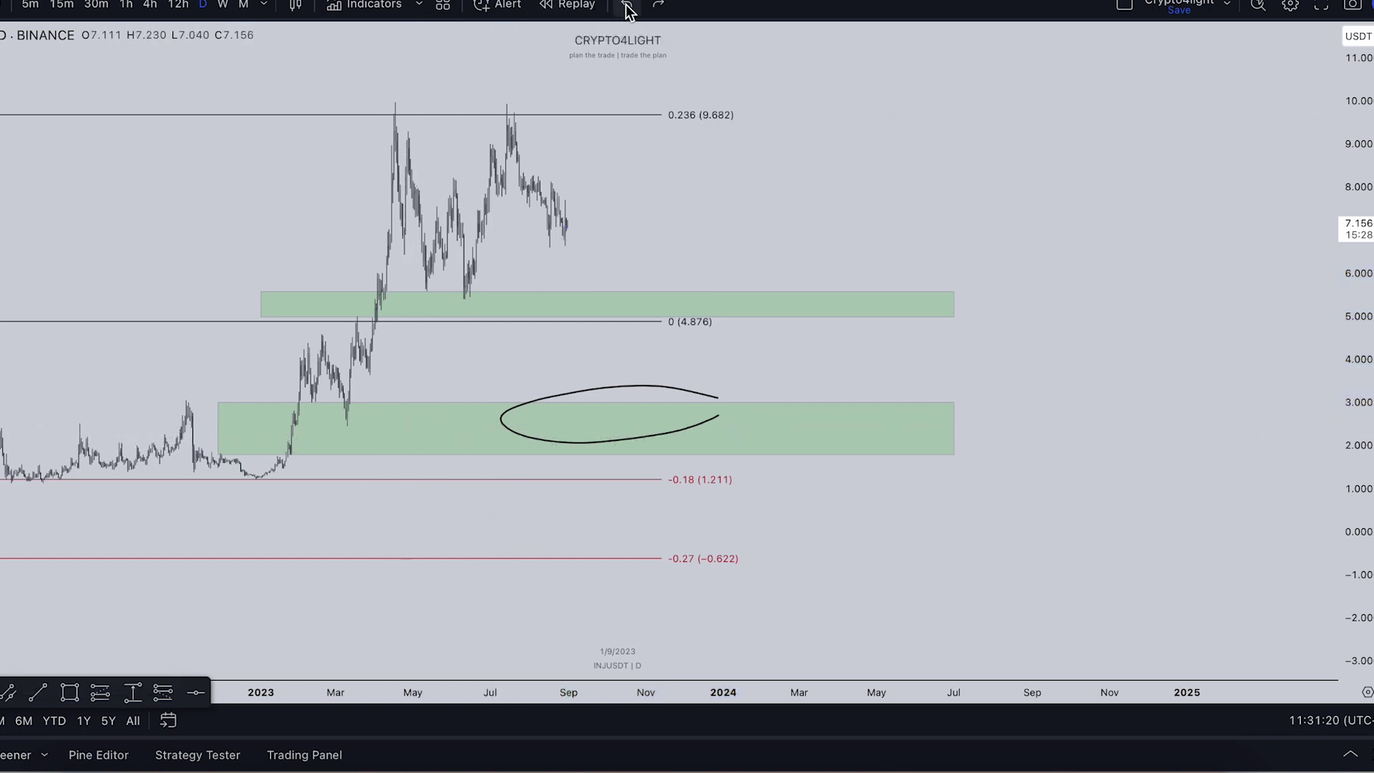
# Sketch a price path rising briefly, falling below the 0 level and rallying above the 0.236 level, and undo it.
pyautogui.moveTo(573, 234)
pyautogui.mouseDown()
pyautogui.moveTo(606, 201)
pyautogui.moveTo(639, 289)
pyautogui.mouseUp()
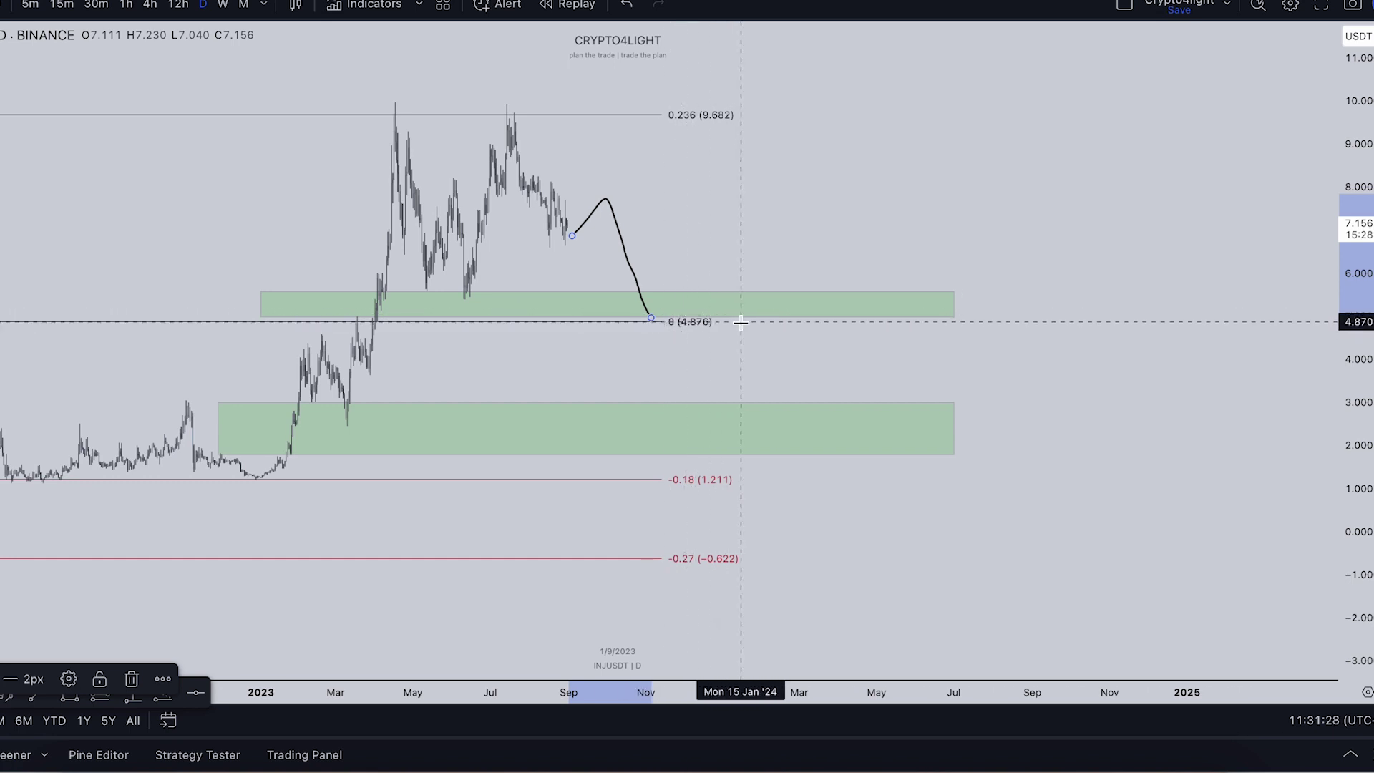
pyautogui.moveTo(646, 313)
pyautogui.mouseDown()
pyautogui.moveTo(663, 346)
pyautogui.moveTo(849, 79)
pyautogui.mouseUp()
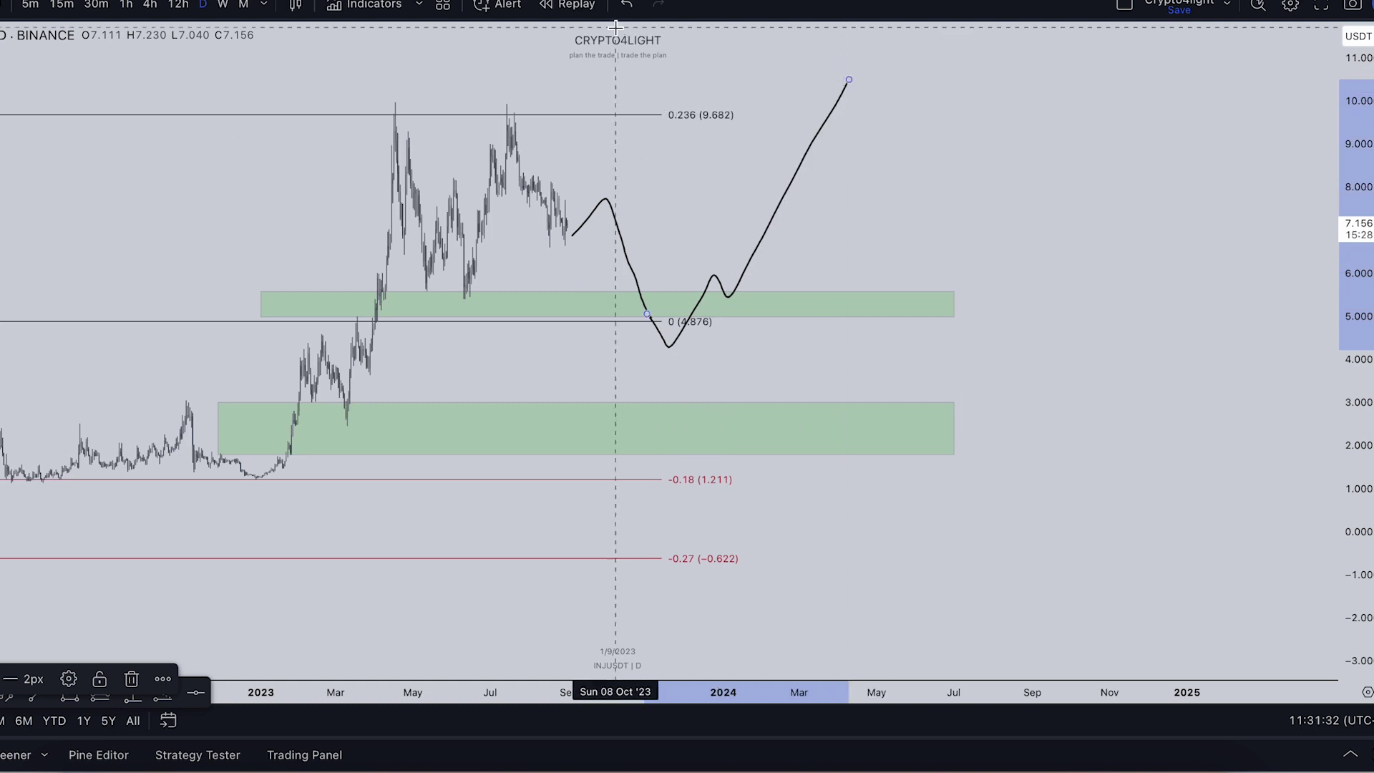
pyautogui.click(626, 6)
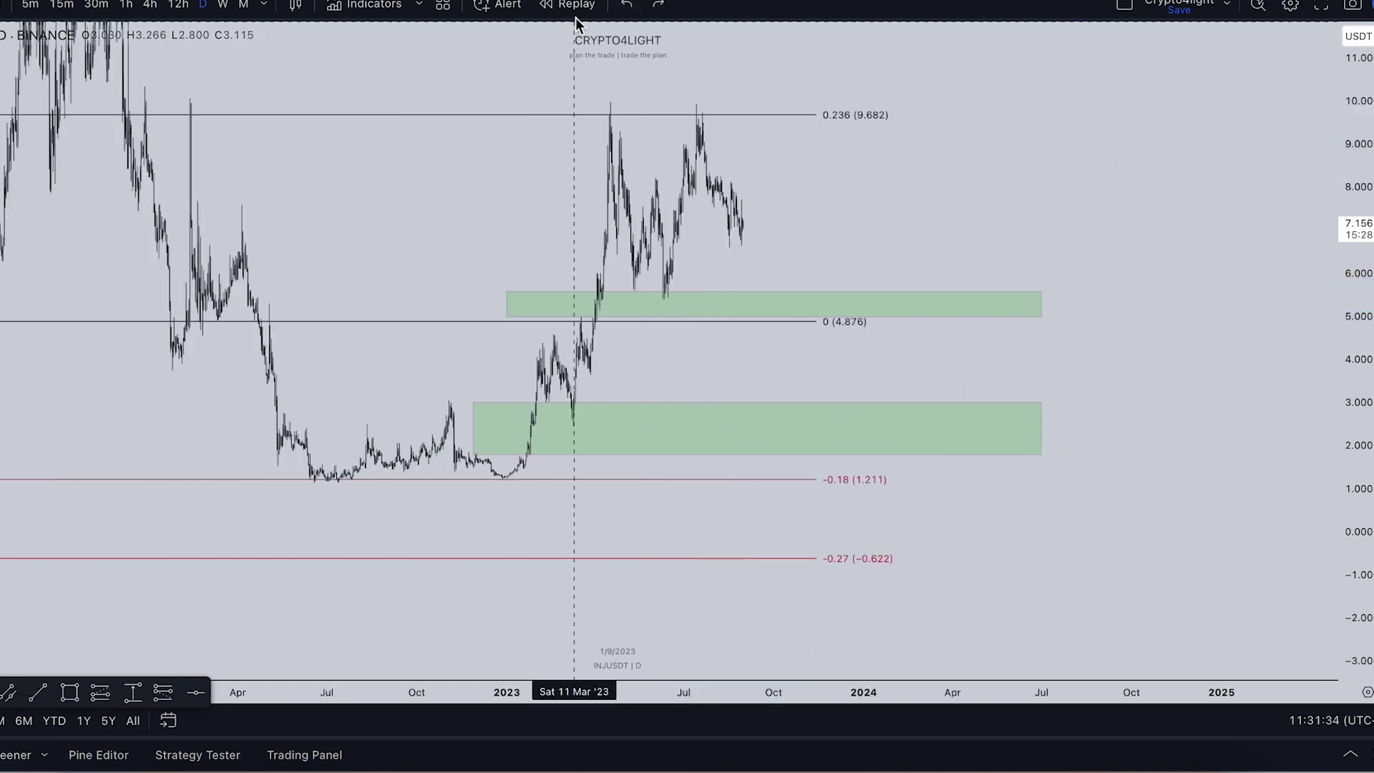
# Add a banded Crypto4light histogram indicator from the invite-only scripts and switch the INJUSDT chart to the weekly timeframe.
pyautogui.moveTo(972, 245); pyautogui.dragTo(874, 306)
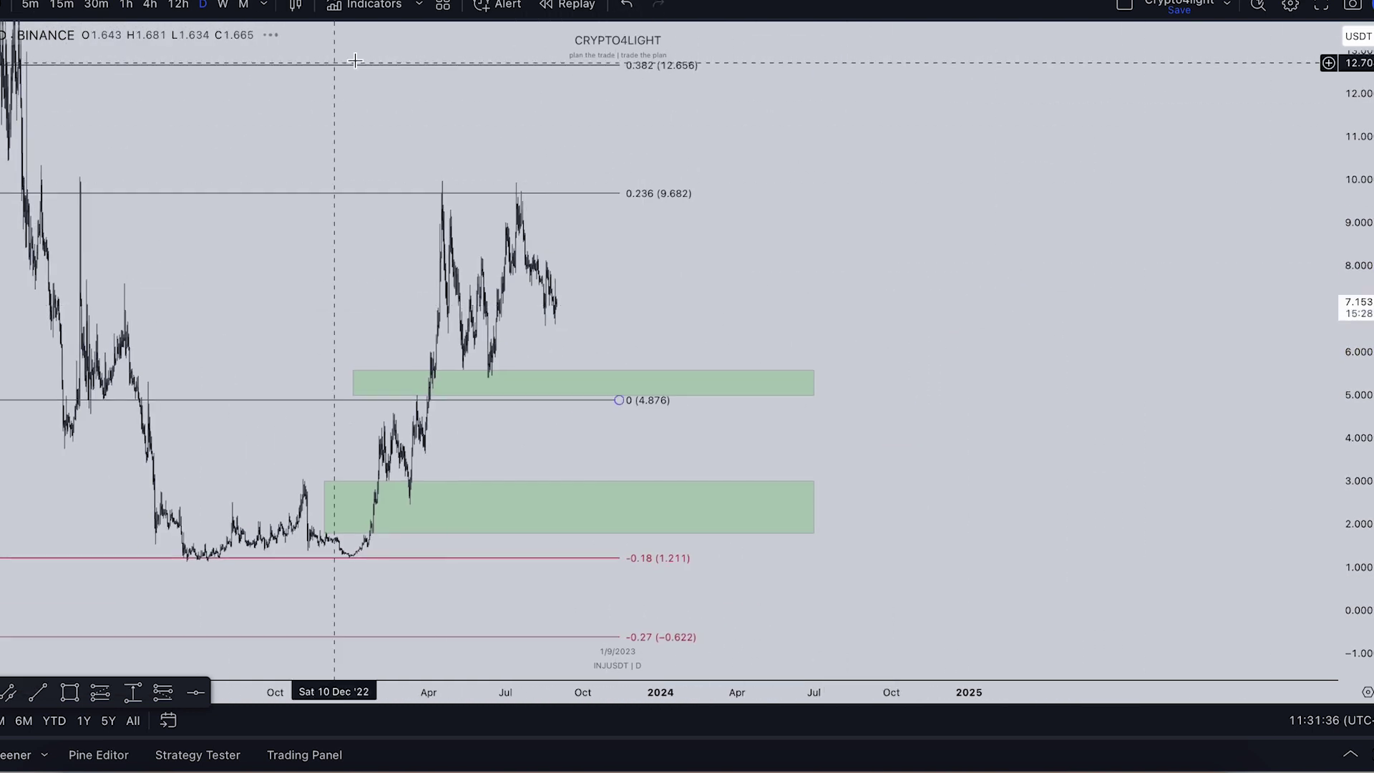
pyautogui.click(369, 6)
pyautogui.click(429, 415)
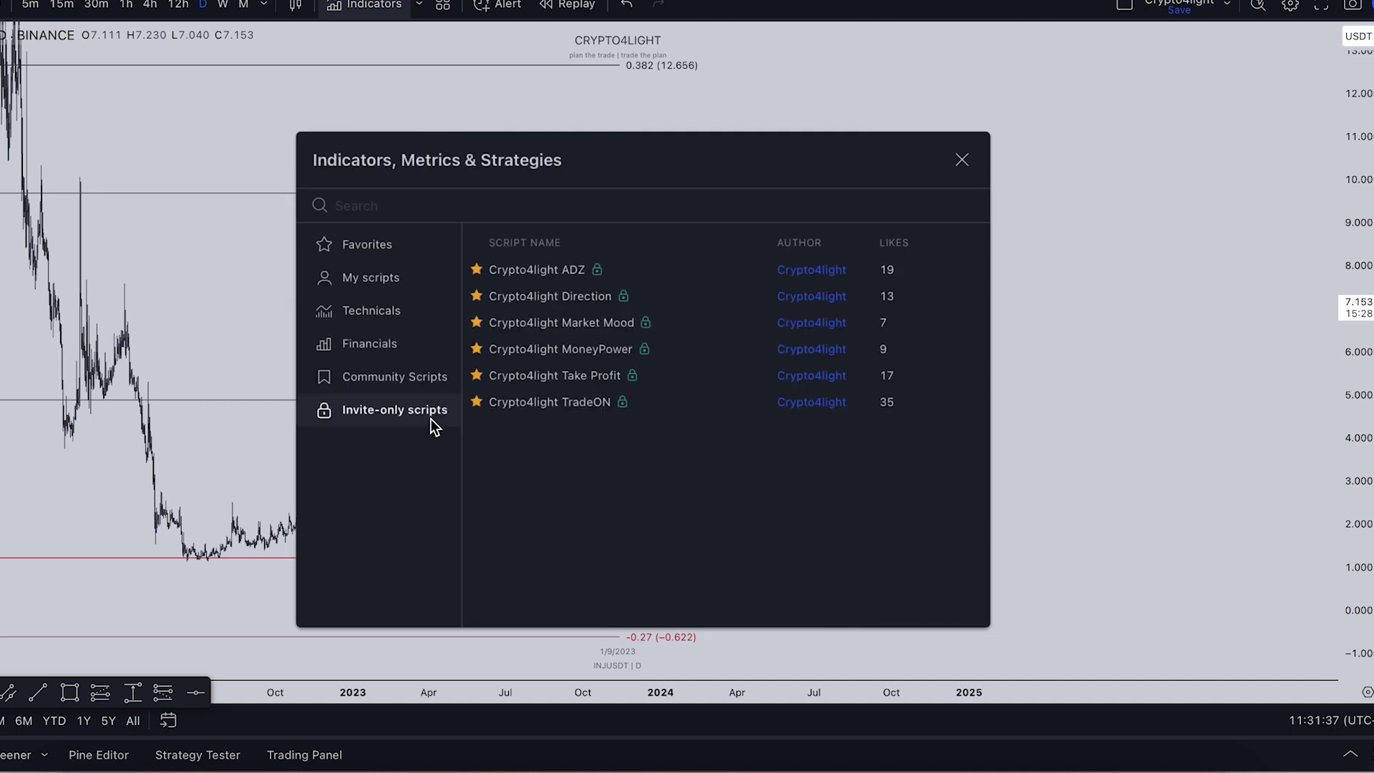
pyautogui.click(961, 160)
pyautogui.click(221, 6)
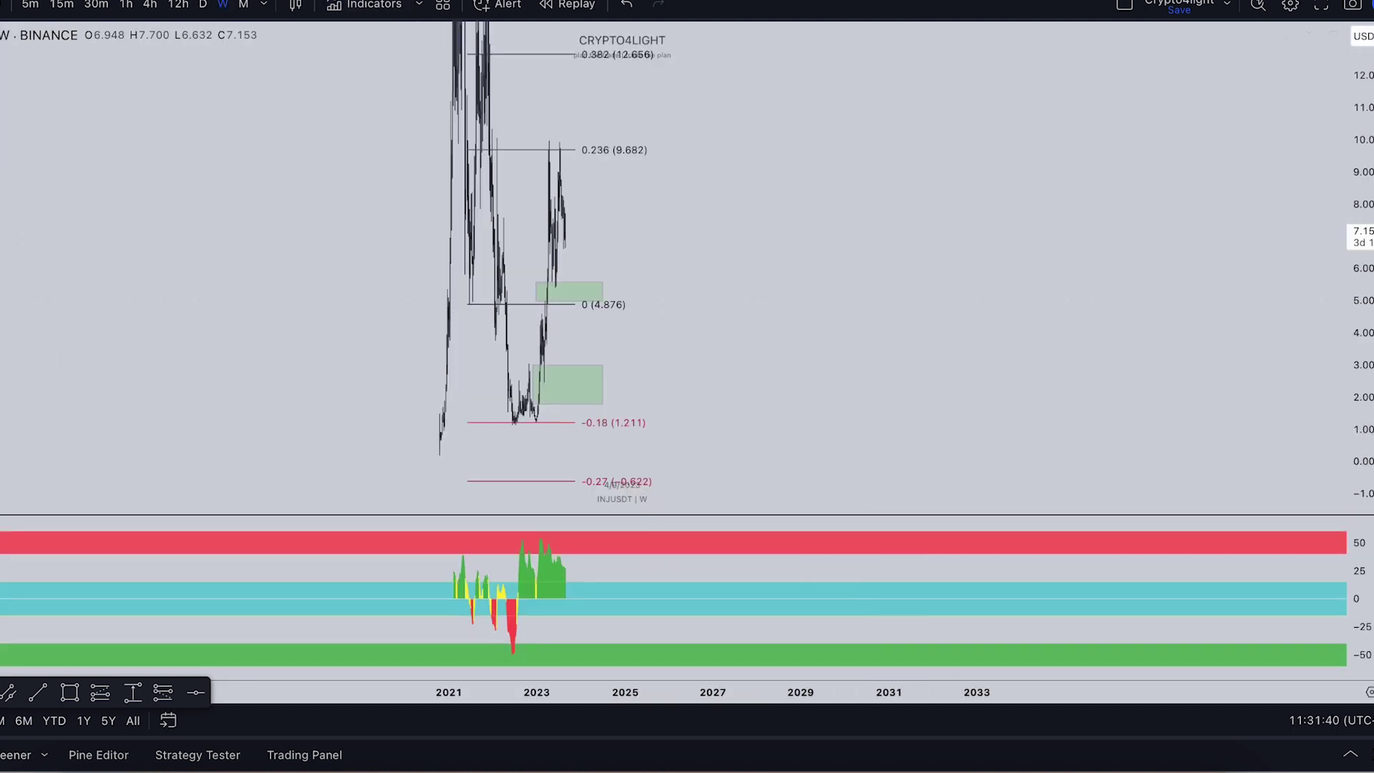
# Examine the weekly INJUSDT candles from 2021 to 2023 against the banded histogram indicator.
pyautogui.moveTo(748, 251); pyautogui.dragTo(1181, 243)
pyautogui.scroll(10, 1059, 265)
pyautogui.scroll(4, 1001, 251)
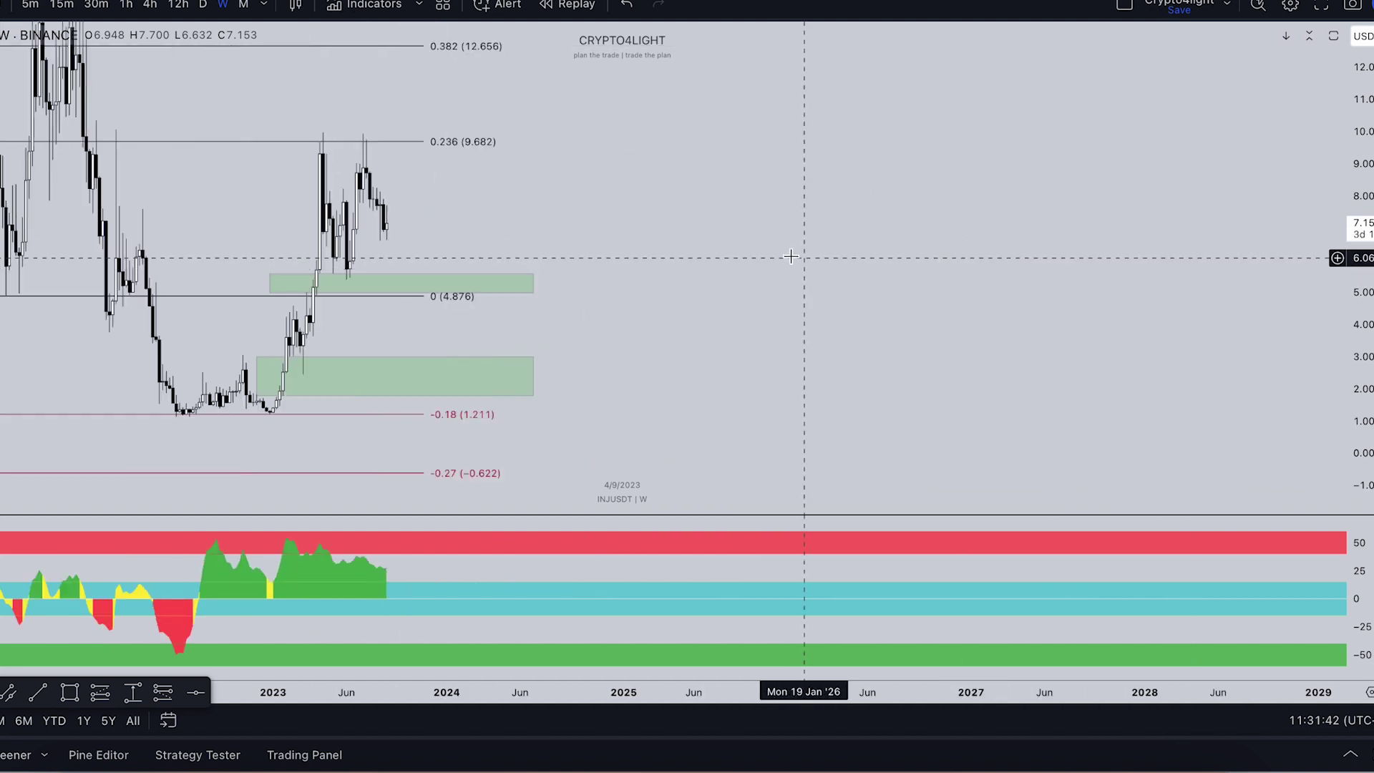
pyautogui.moveTo(791, 256); pyautogui.dragTo(1171, 276)
pyautogui.scroll(5, 1002, 293)
pyautogui.moveTo(890, 284); pyautogui.dragTo(1066, 204)
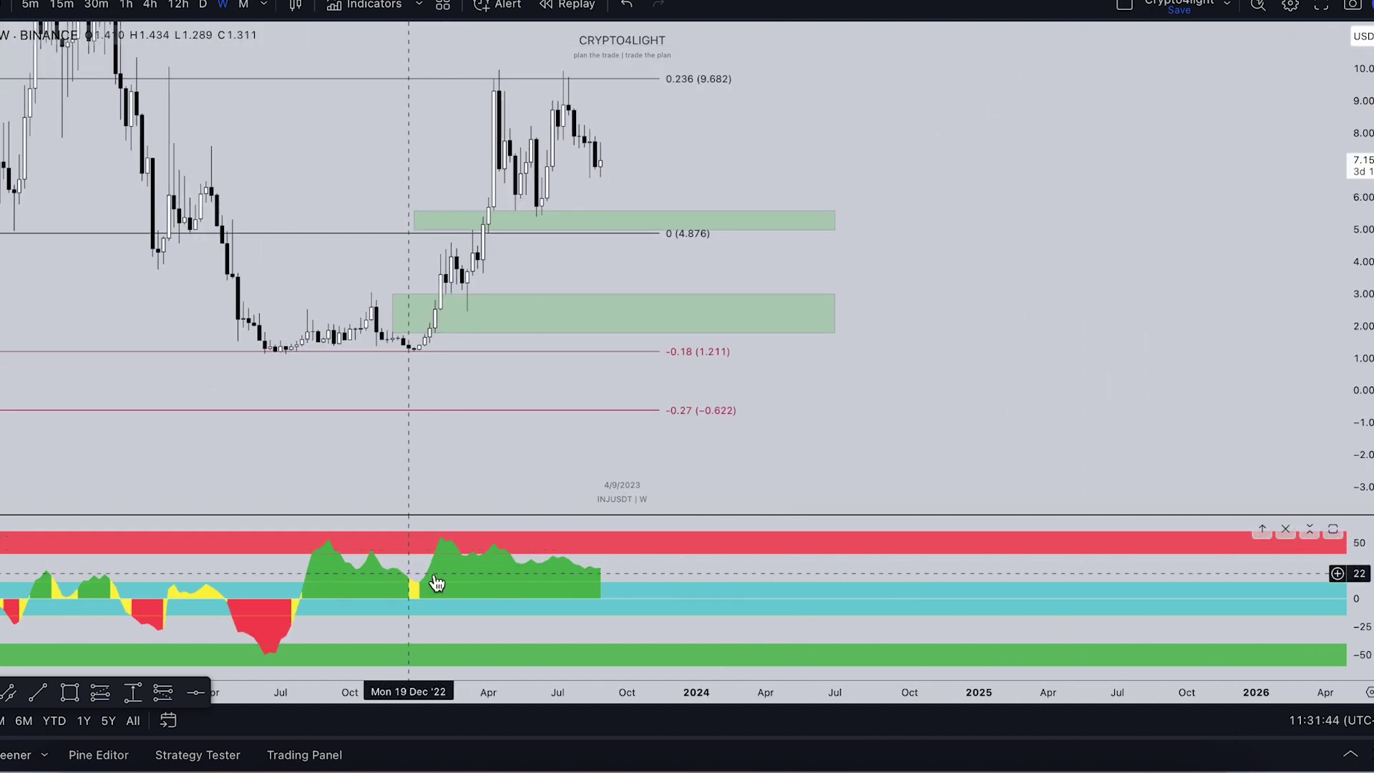
pyautogui.scroll(-2, 623, 573)
pyautogui.moveTo(1363, 193); pyautogui.dragTo(1363, 320)
pyautogui.moveTo(1255, 269); pyautogui.dragTo(1210, 280)
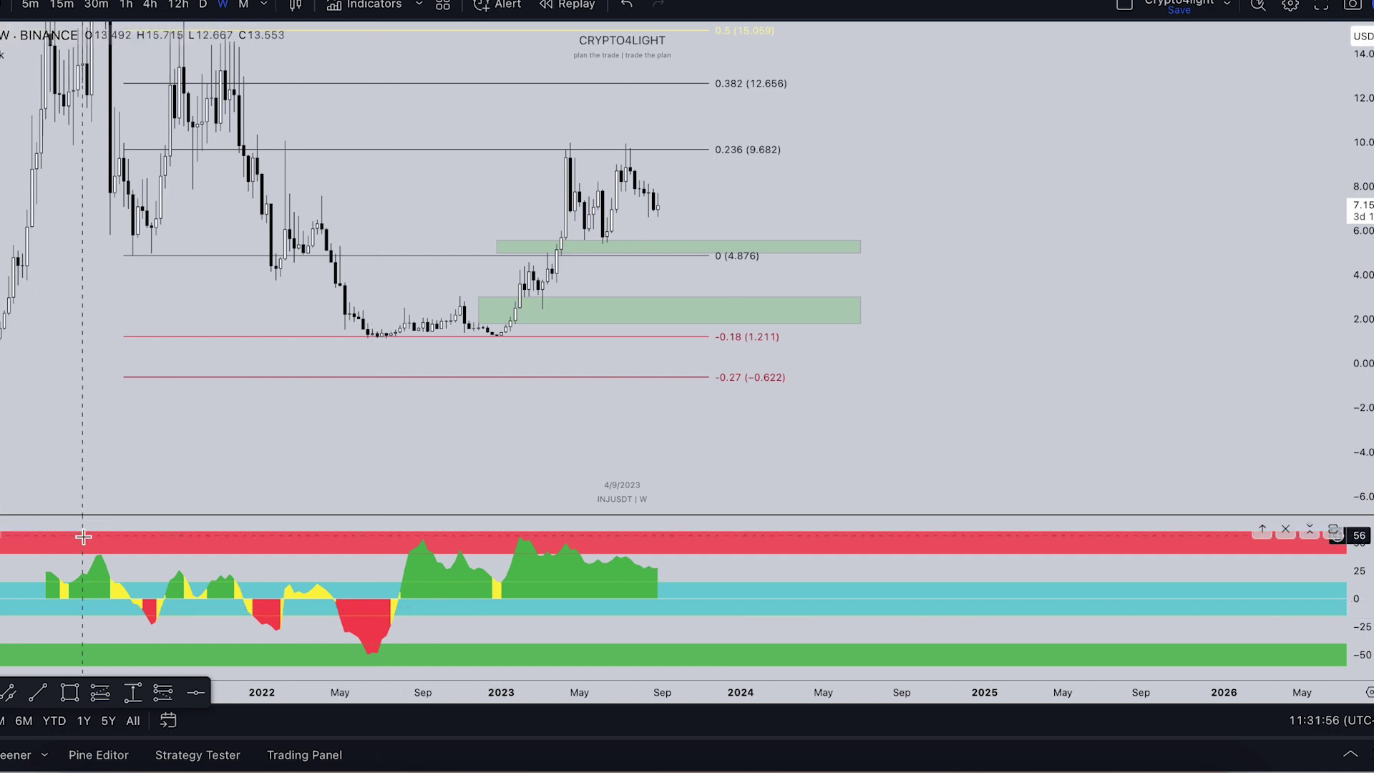
# Replace the banded histogram indicator with the invite-only Crypto4light Direction indicator.
pyautogui.click(62, 530)
pyautogui.click(371, 8)
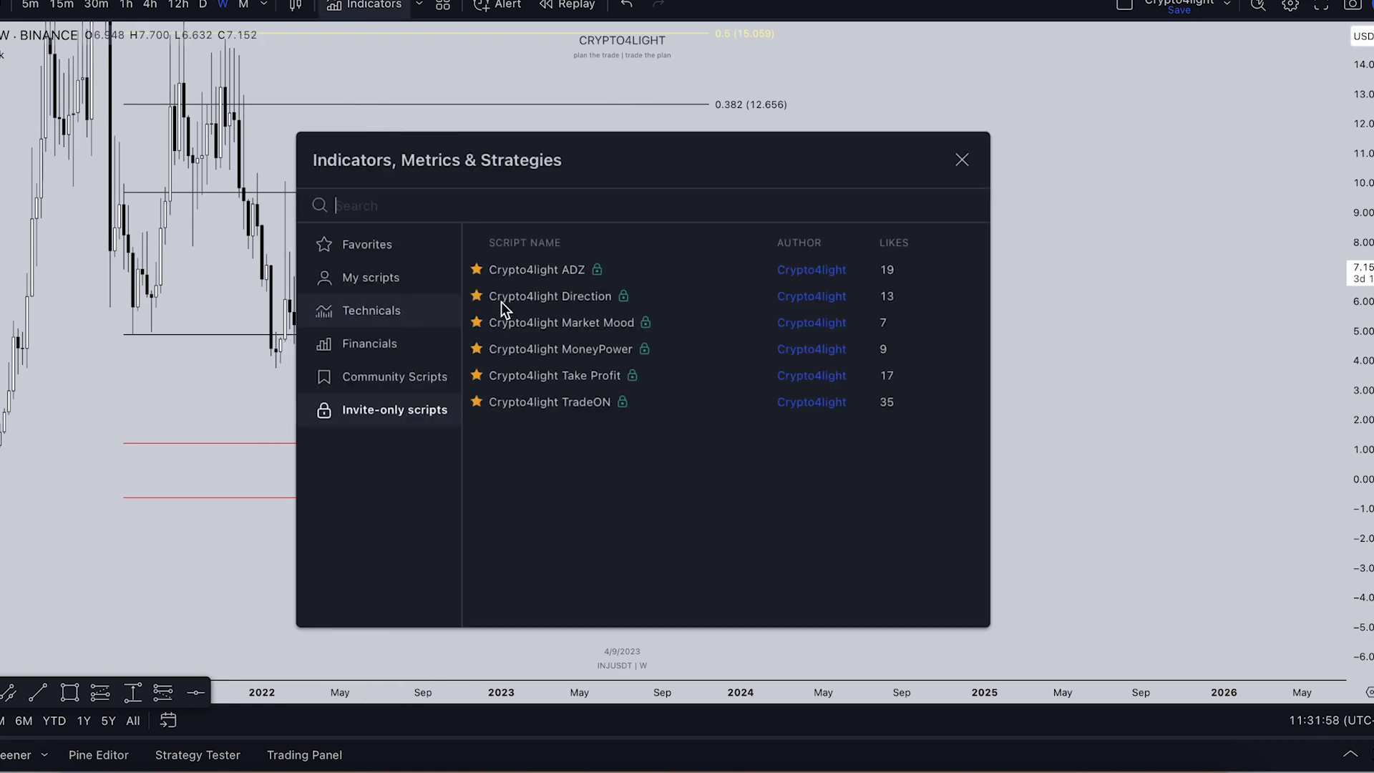
pyautogui.click(959, 159)
# Examine the Direction line and its green signal markers against the weekly price from 2021 to 2023.
pyautogui.moveTo(868, 189); pyautogui.dragTo(1032, 196)
pyautogui.scroll(3, 1045, 229)
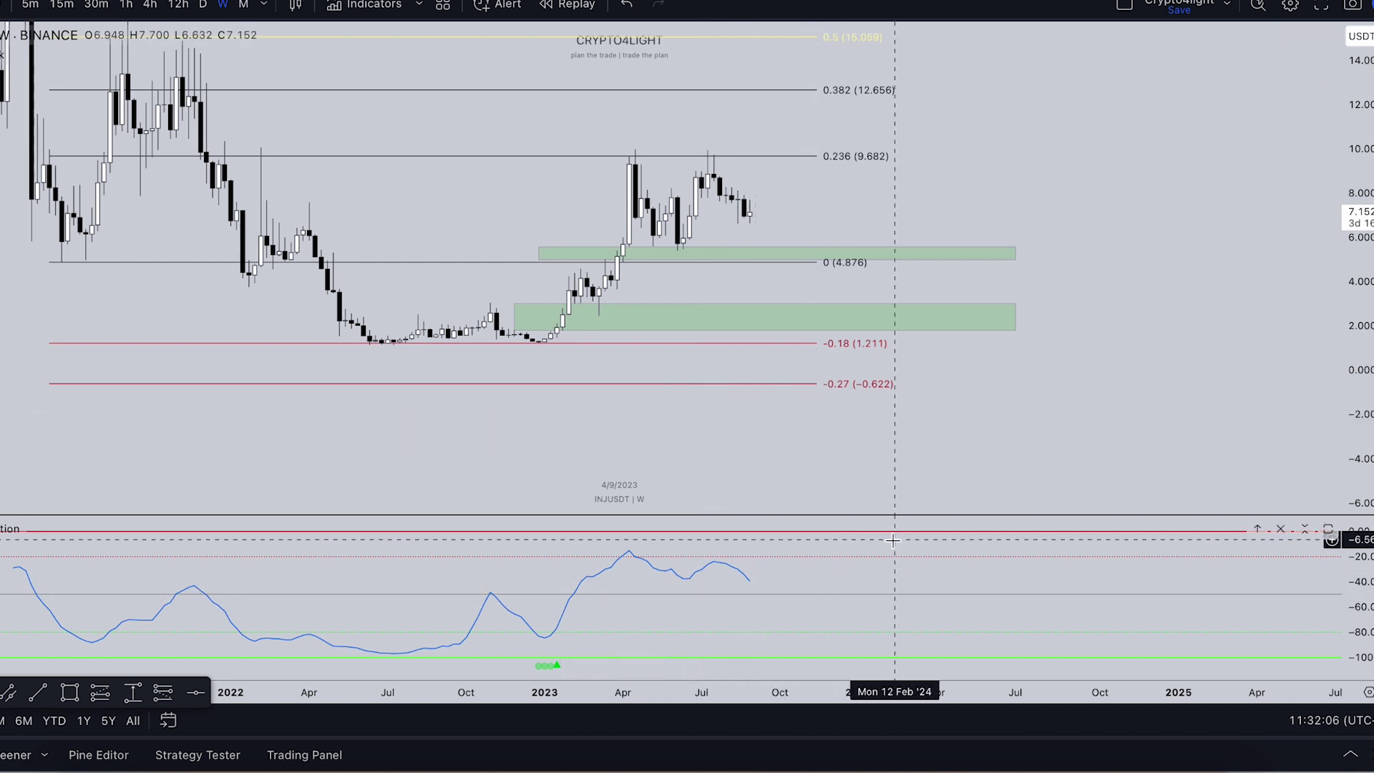
pyautogui.scroll(-2, 1083, 413)
pyautogui.moveTo(1172, 218); pyautogui.dragTo(1139, 251)
pyautogui.scroll(2, 596, 474)
pyautogui.moveTo(567, 451); pyautogui.dragTo(892, 430)
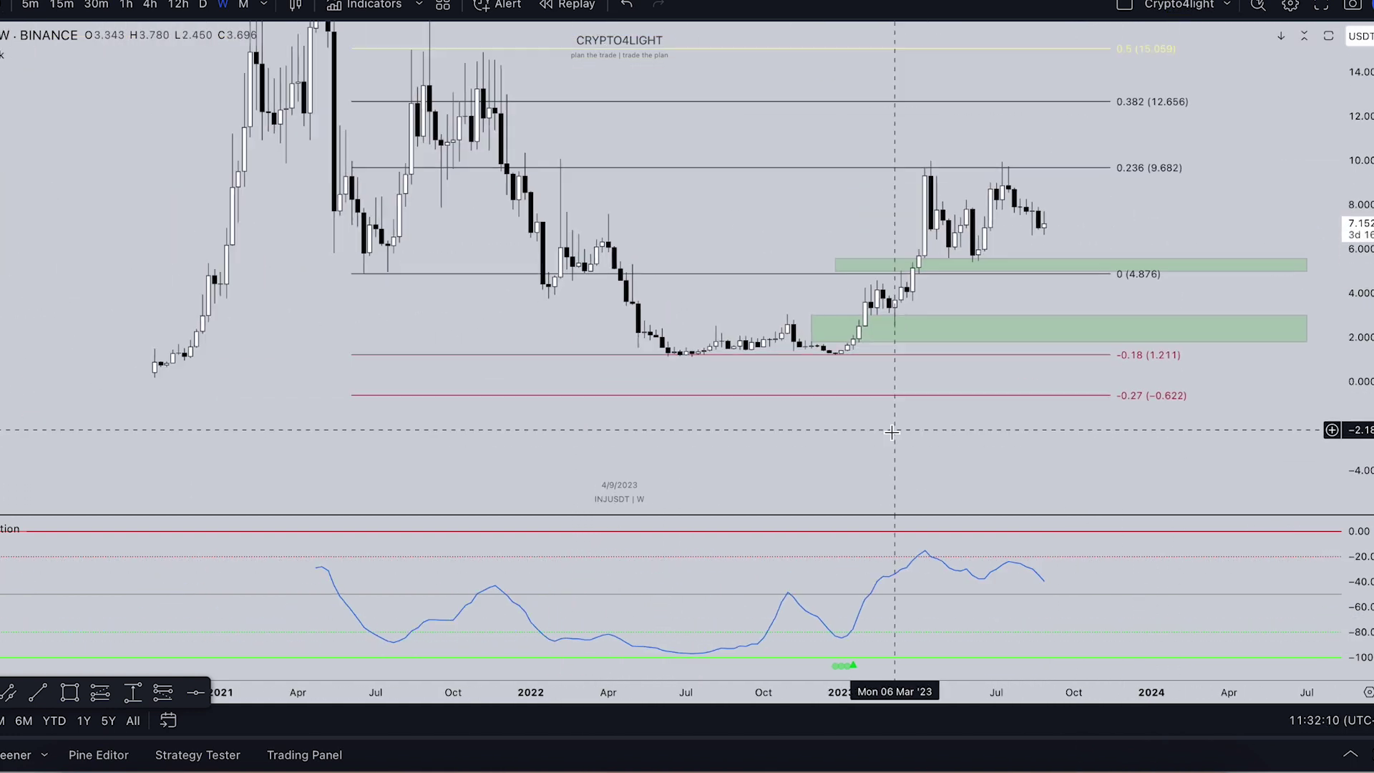
pyautogui.scroll(1, 893, 430)
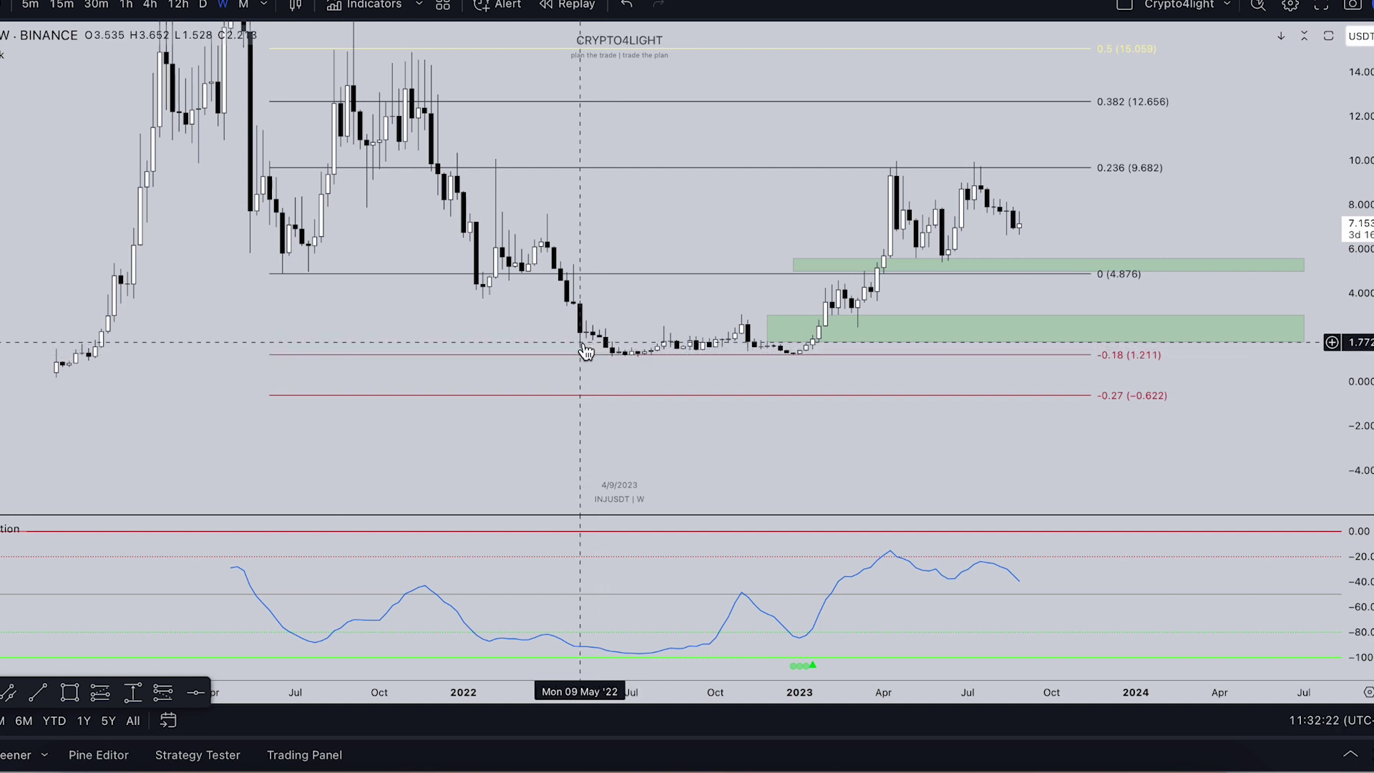
pyautogui.scroll(3, 586, 351)
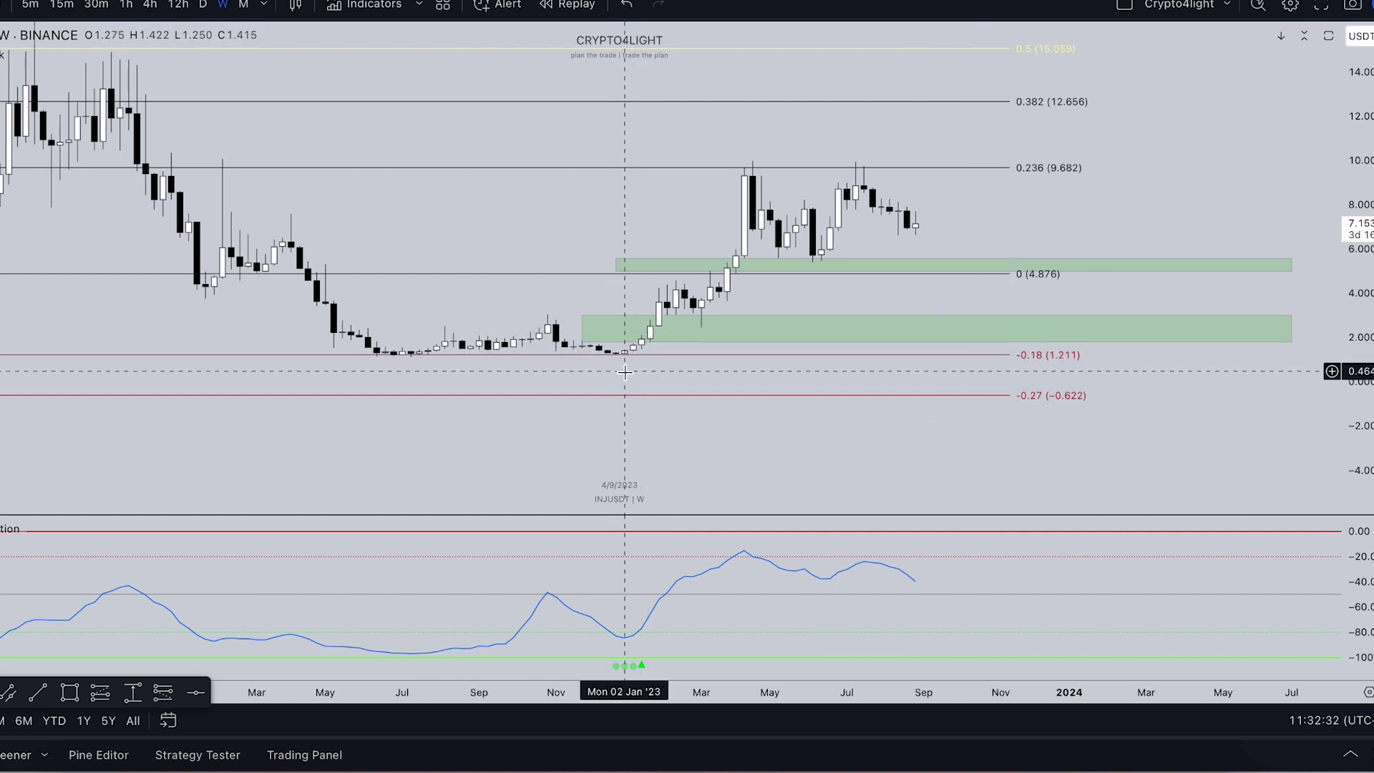
pyautogui.scroll(-2, 639, 383)
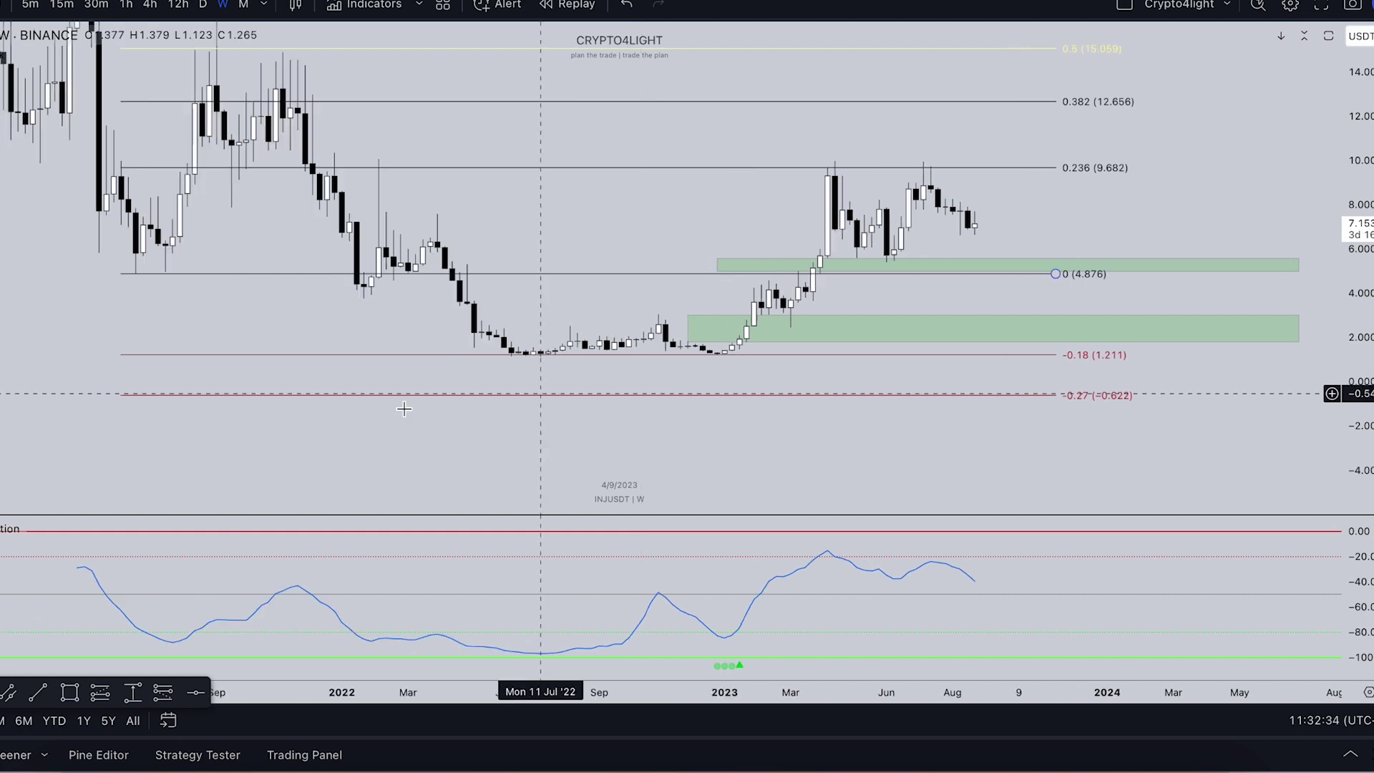
# Replace the Direction indicator with the invite-only Crypto4light Market Mood indicator.
pyautogui.click(101, 533)
pyautogui.moveTo(1351, 250); pyautogui.dragTo(1351, 263)
pyautogui.moveTo(1266, 177); pyautogui.dragTo(1132, 234)
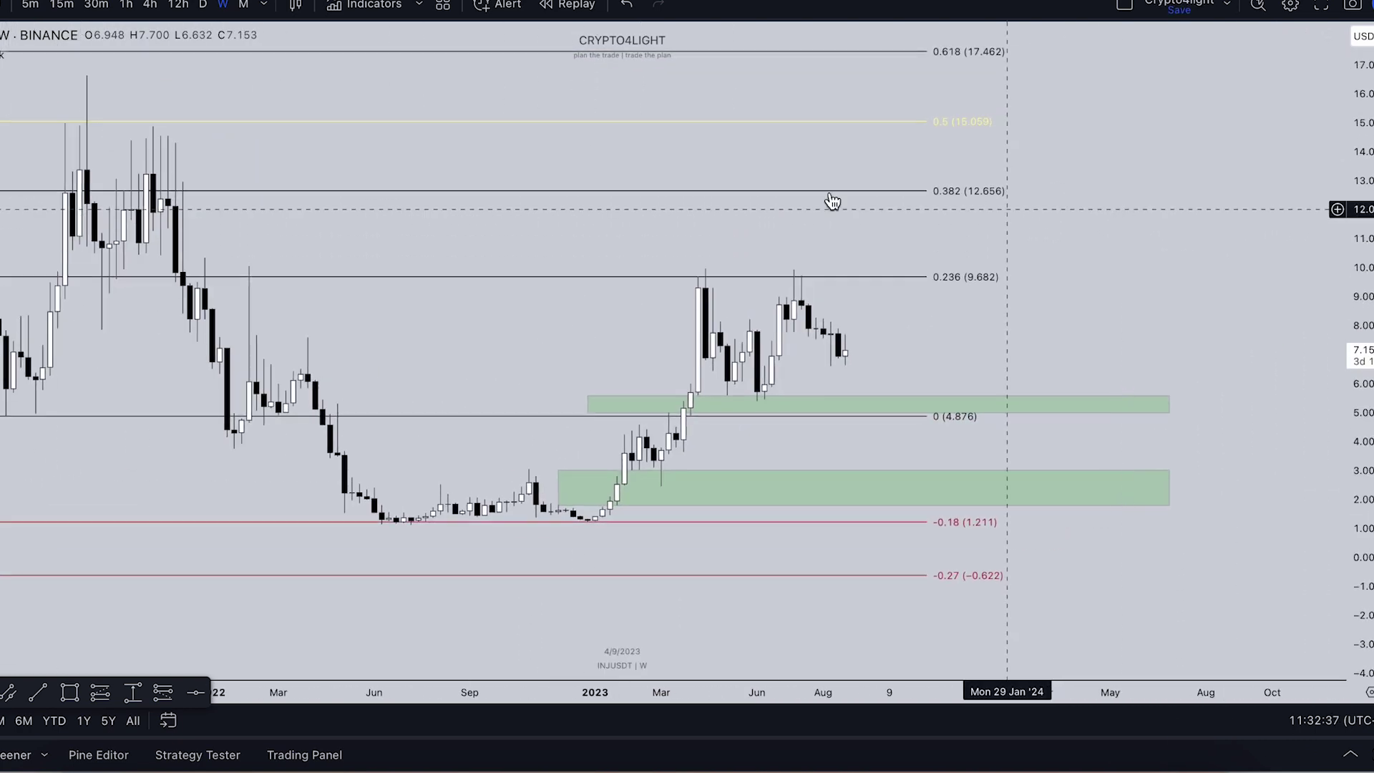
pyautogui.click(372, 5)
pyautogui.click(588, 323)
pyautogui.click(962, 159)
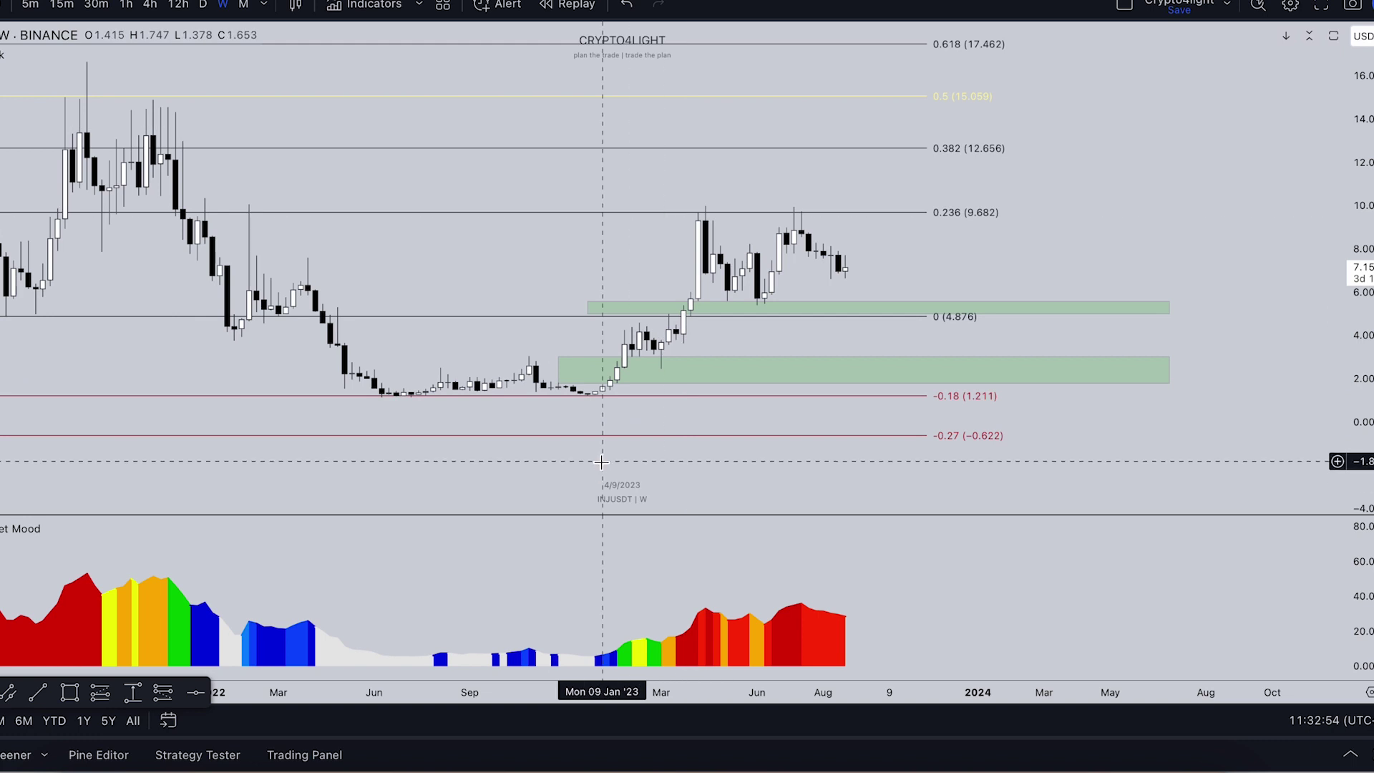
# Mark the red section of the Market Mood histogram around April and May 2023, and undo the mark.
pyautogui.moveTo(701, 692); pyautogui.dragTo(605, 692)
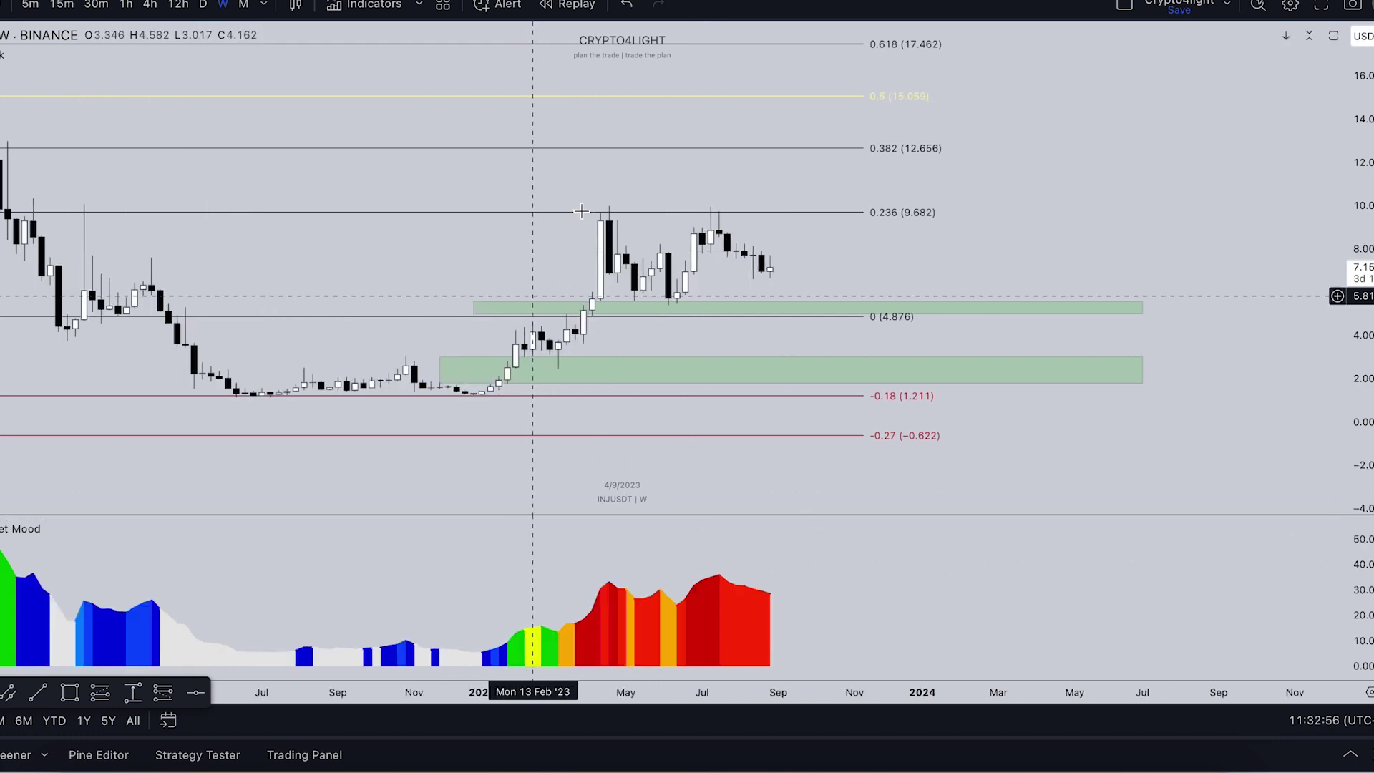
pyautogui.moveTo(1362, 502); pyautogui.dragTo(1362, 394)
pyautogui.moveTo(1014, 195); pyautogui.dragTo(1004, 161)
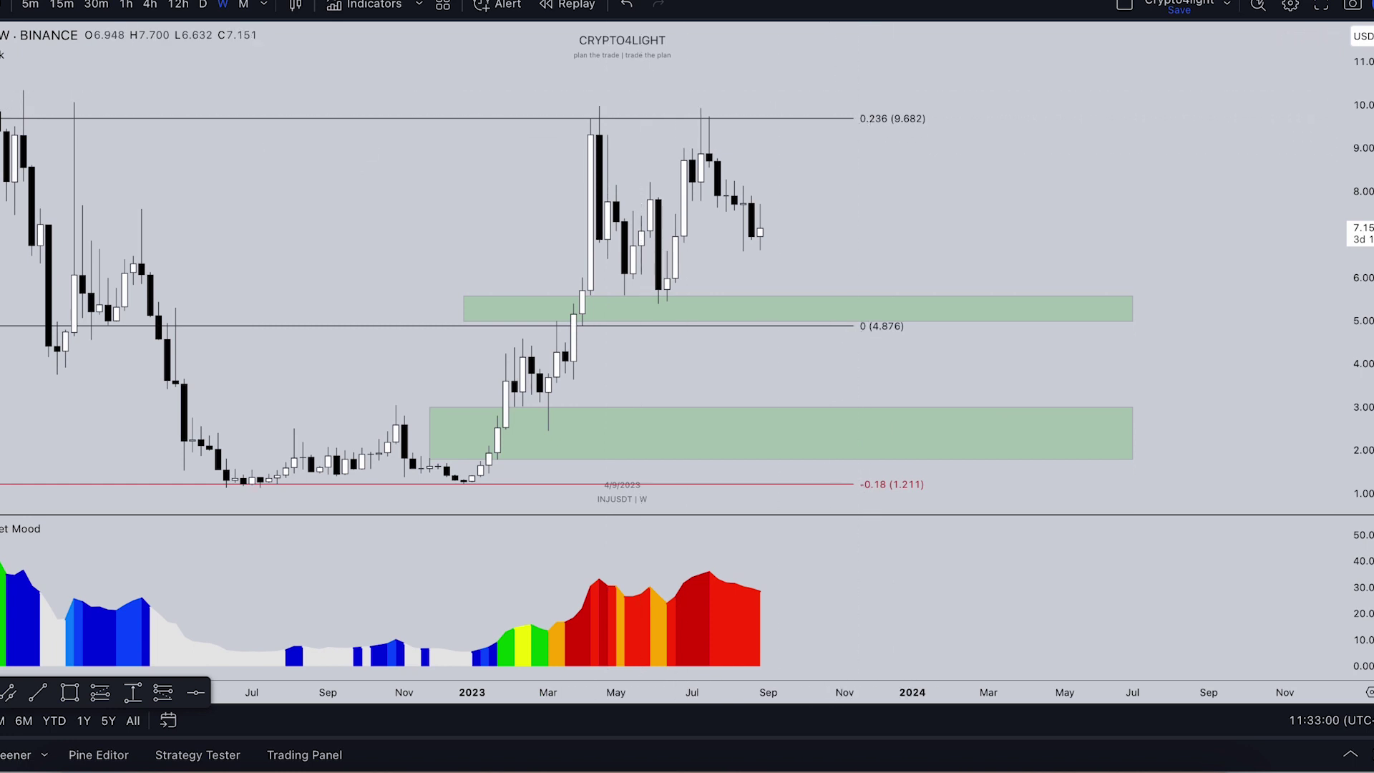
pyautogui.moveTo(606, 571)
pyautogui.mouseDown()
pyautogui.moveTo(551, 577)
pyautogui.moveTo(639, 588)
pyautogui.mouseUp()
pyautogui.click(626, 6)
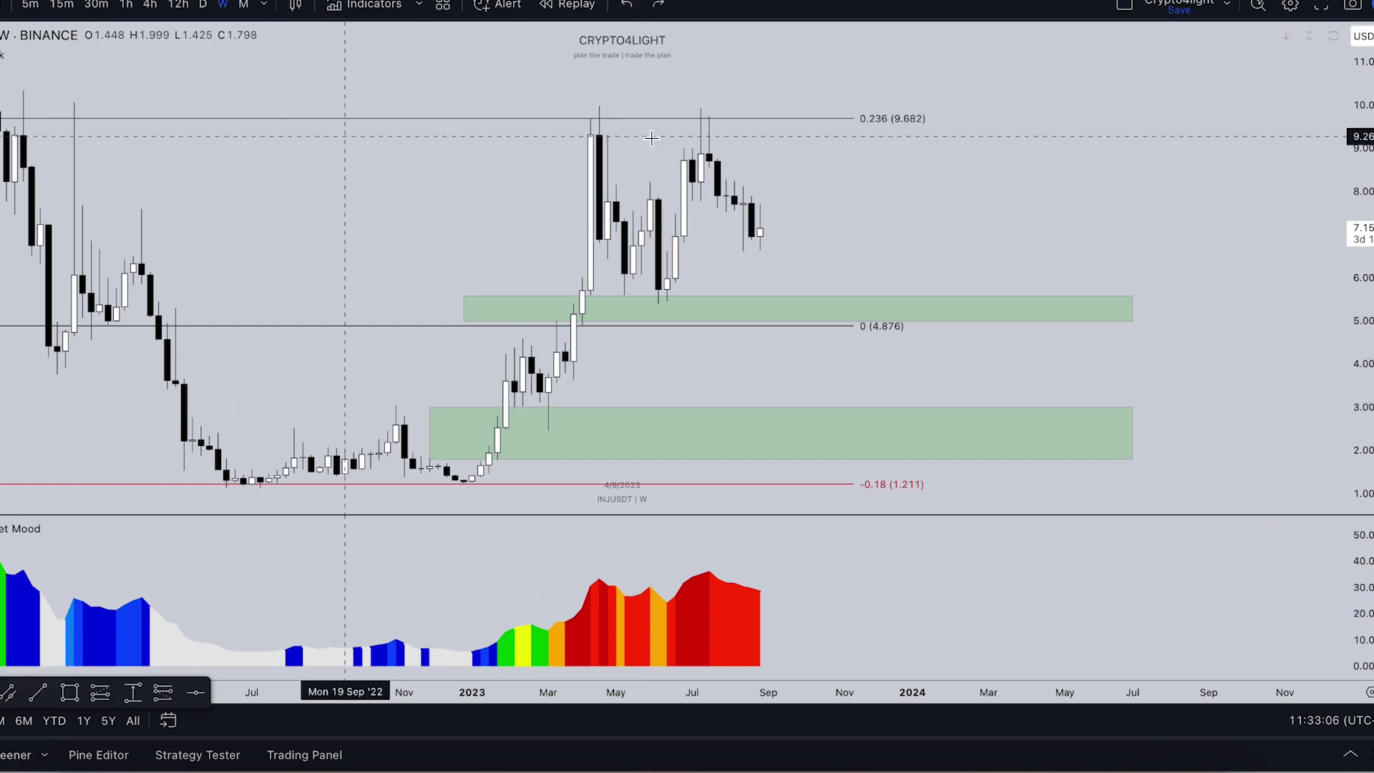
# Measure the price drop from the April 2023 high to the low near the upper green zone.
pyautogui.keyDown('shift'); pyautogui.click(599, 110); pyautogui.keyUp('shift')
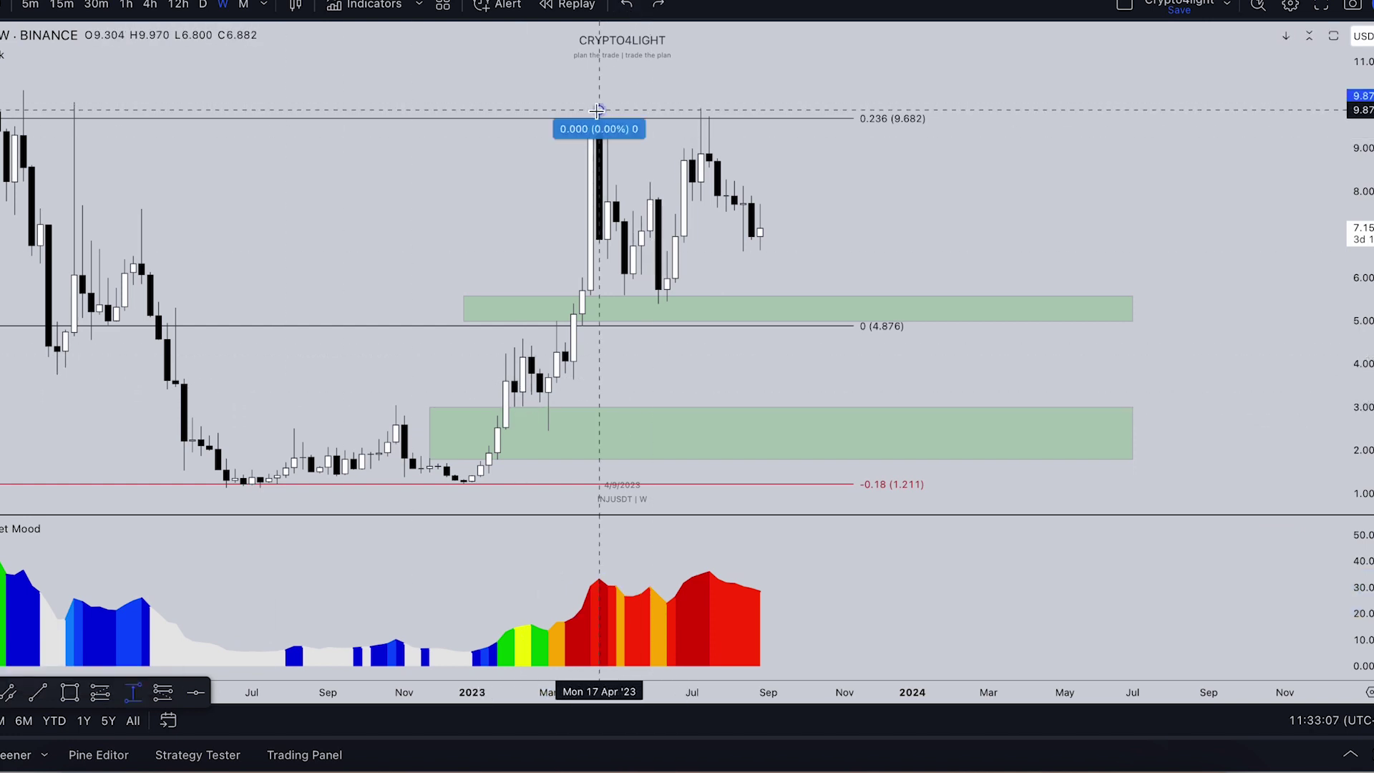
pyautogui.click(682, 304)
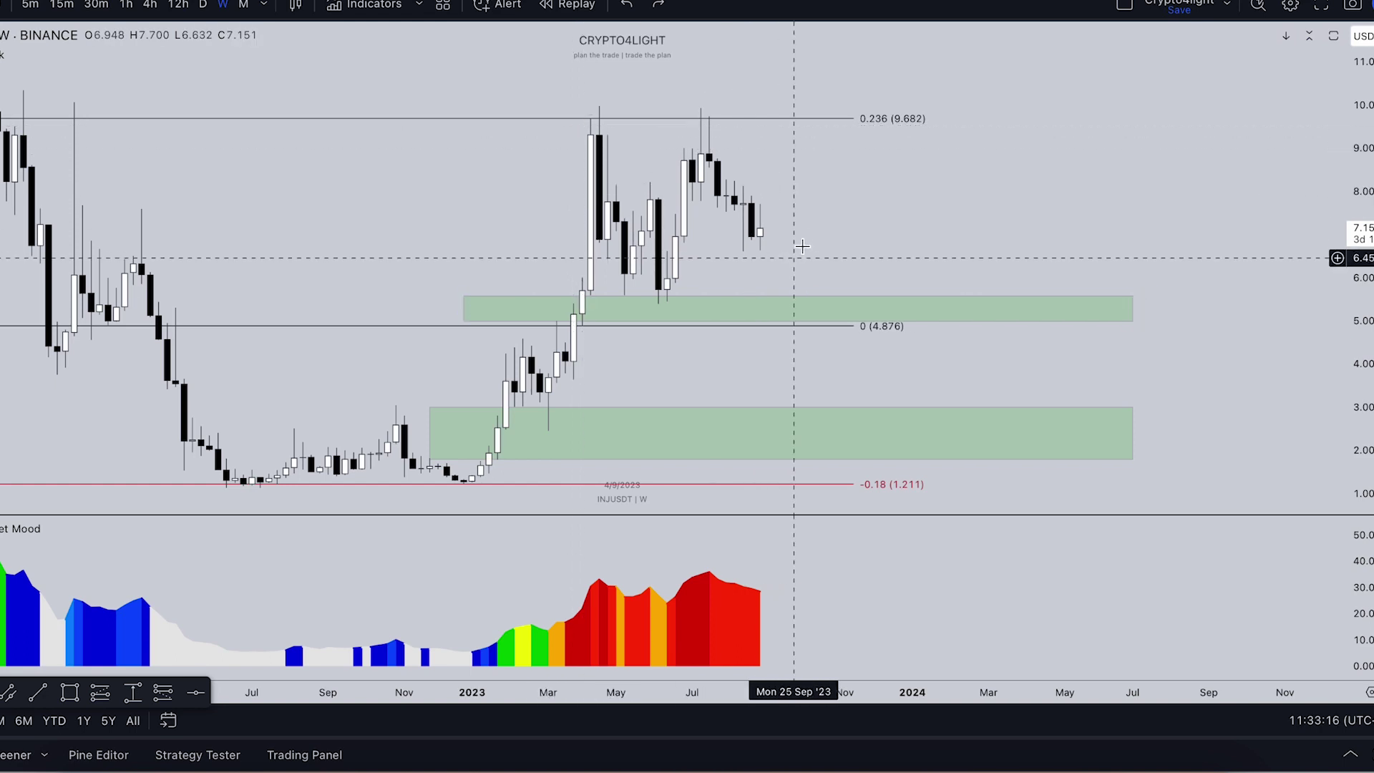
pyautogui.scroll(-1, 807, 244)
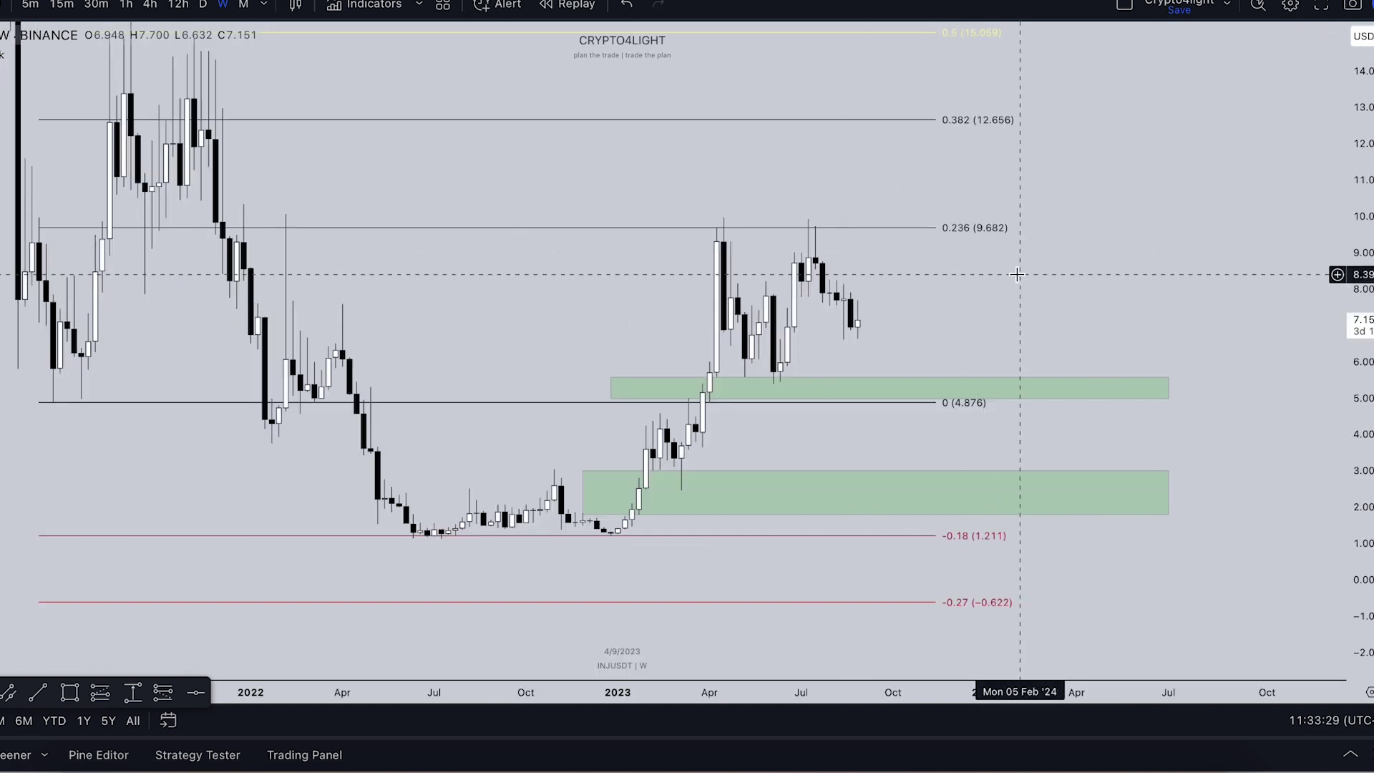
# Replace the Market Mood indicator with the invite-only Crypto4light TradeON indicator.
pyautogui.moveTo(1018, 273); pyautogui.dragTo(919, 235)
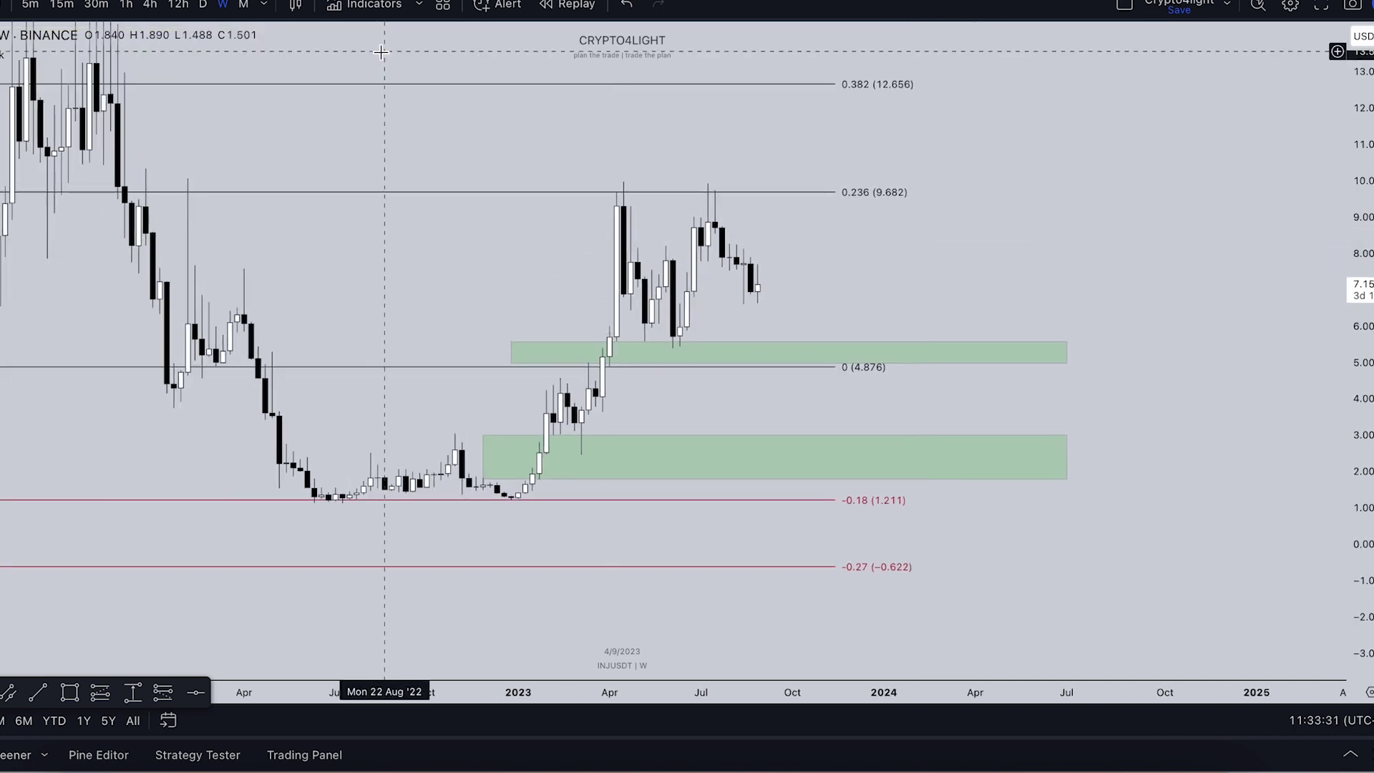
pyautogui.click(371, 17)
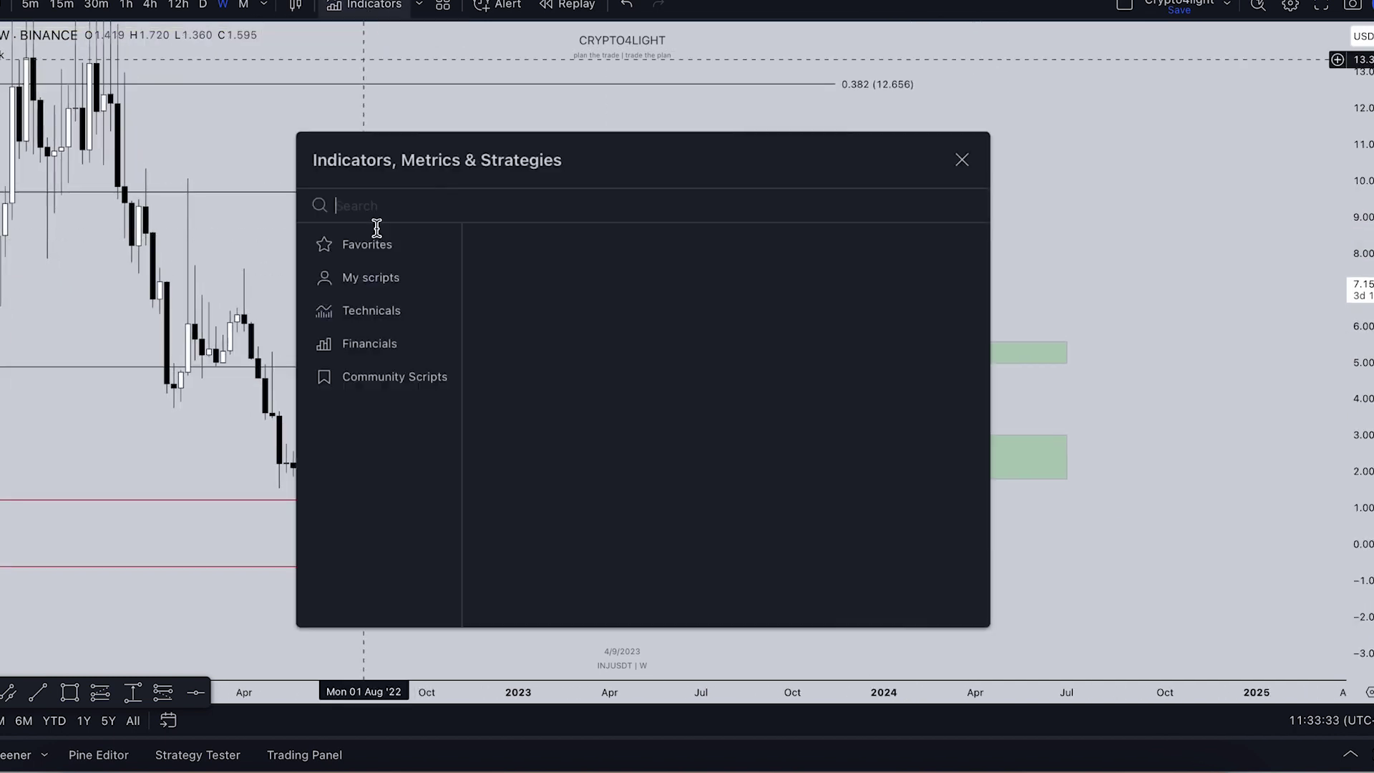
pyautogui.click(960, 161)
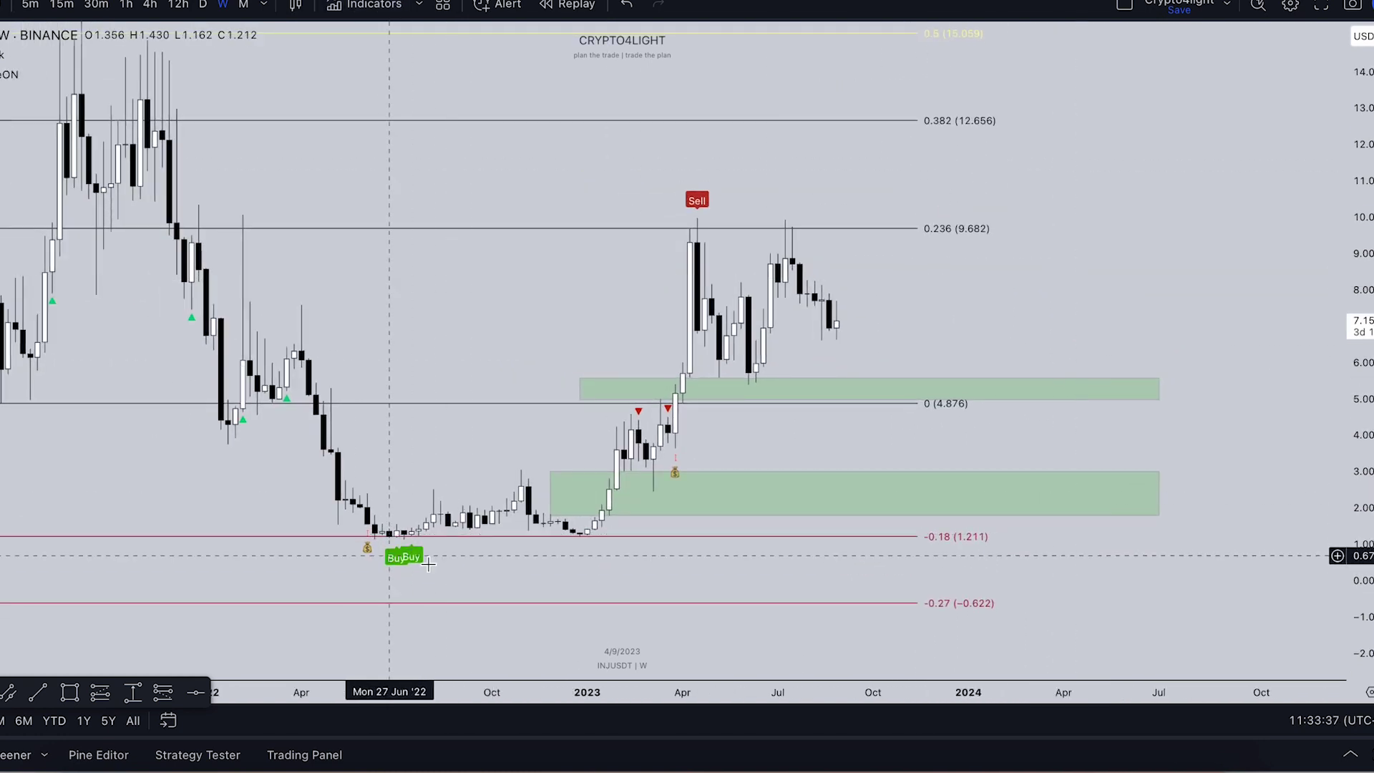
# Examine the TradeON Buy and Sell signals on the weekly candles from 2021 to 2023.
pyautogui.scroll(-3, 412, 387)
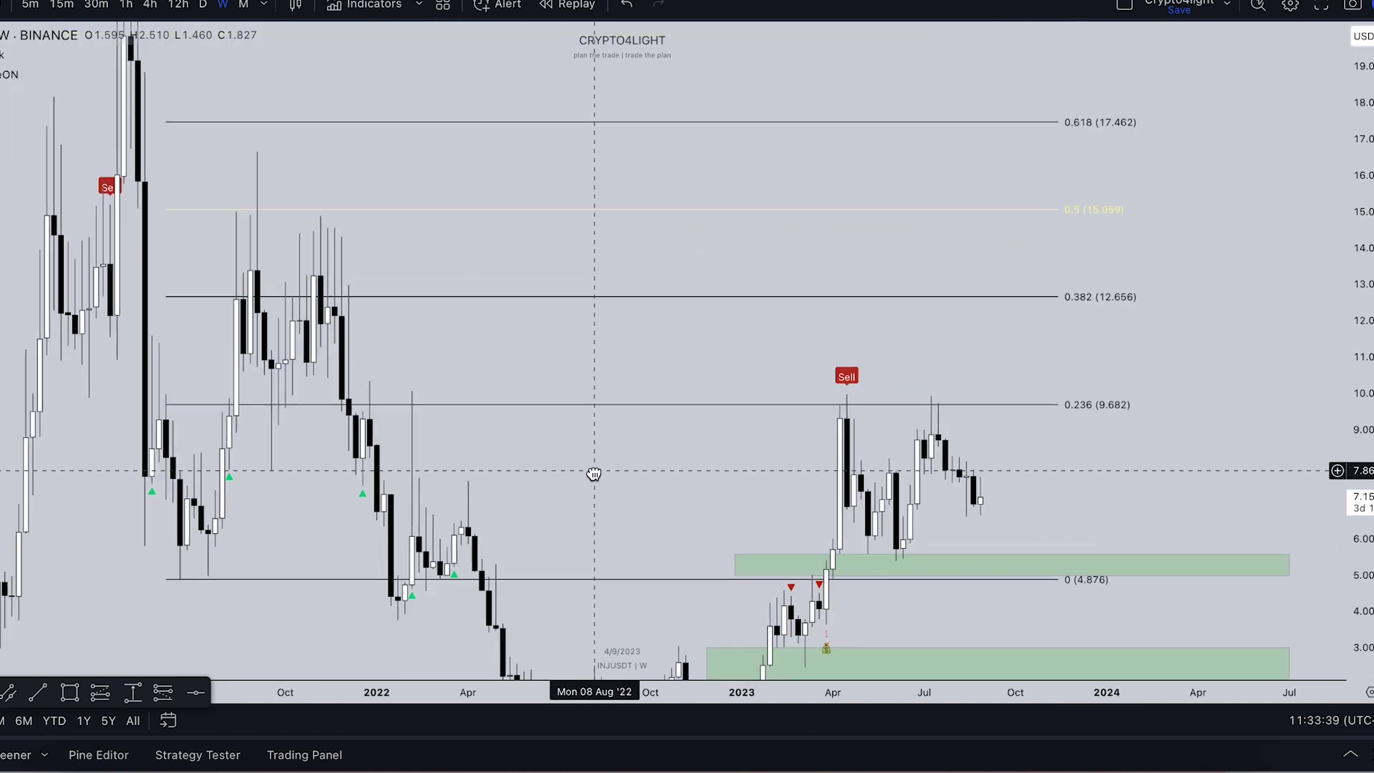
pyautogui.moveTo(330, 126)
pyautogui.mouseDown()
pyautogui.moveTo(320, 319)
pyautogui.moveTo(314, 145)
pyautogui.mouseUp()
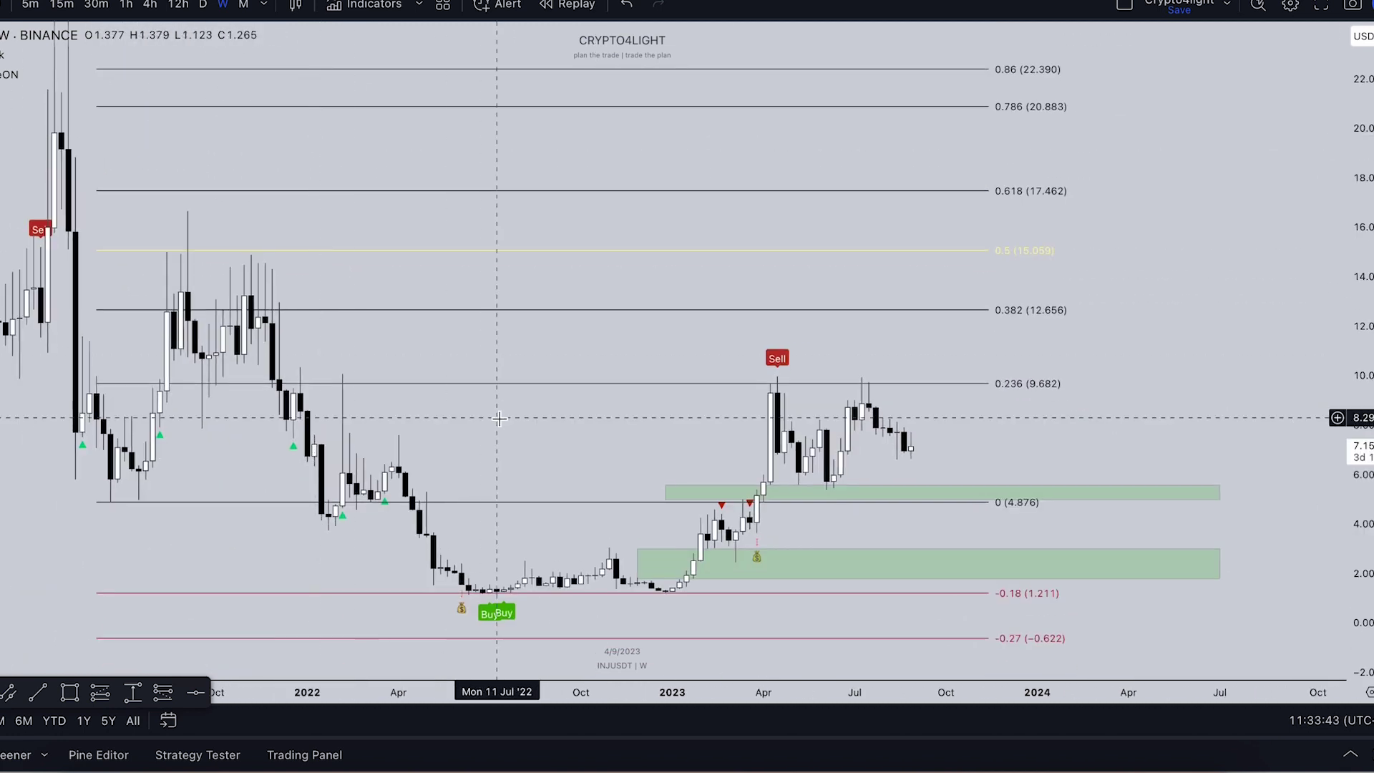
pyautogui.moveTo(503, 411); pyautogui.dragTo(502, 338)
pyautogui.moveTo(1358, 501); pyautogui.dragTo(1353, 293)
pyautogui.moveTo(1169, 359); pyautogui.dragTo(1172, 235)
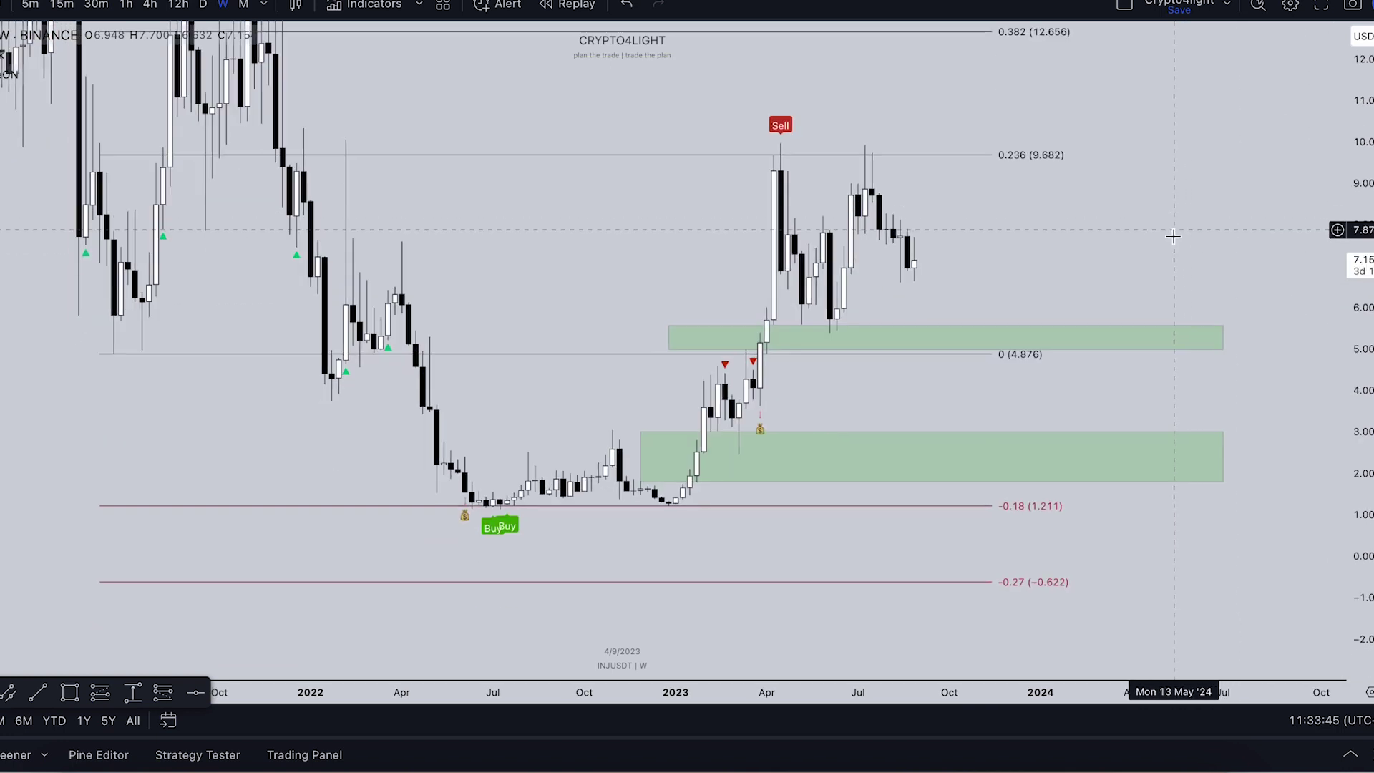
pyautogui.scroll(2, 1173, 236)
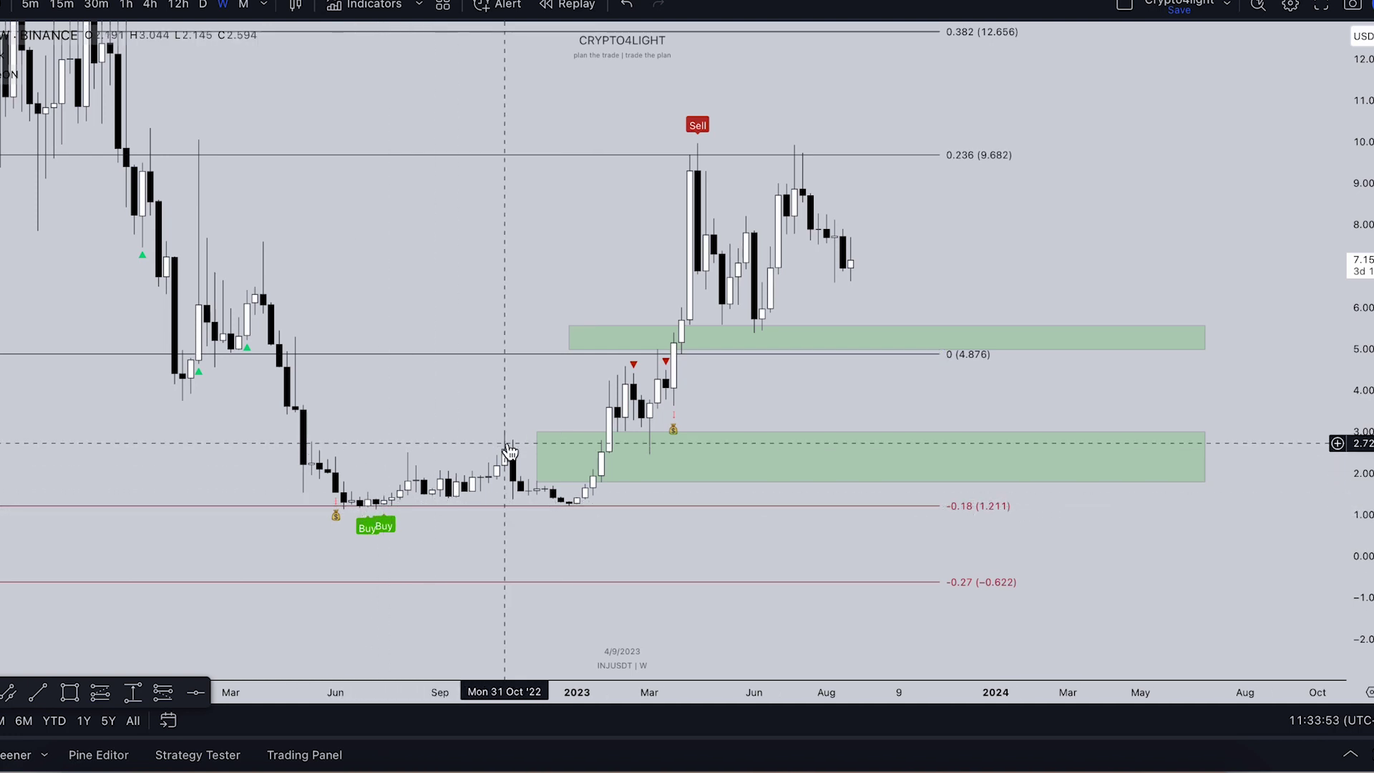
# Measure the price rise from the July 2022 Buy signal low to the November 2022 high.
pyautogui.moveTo(1355, 517); pyautogui.dragTo(1348, 401)
pyautogui.moveTo(1209, 440); pyautogui.dragTo(1229, 347)
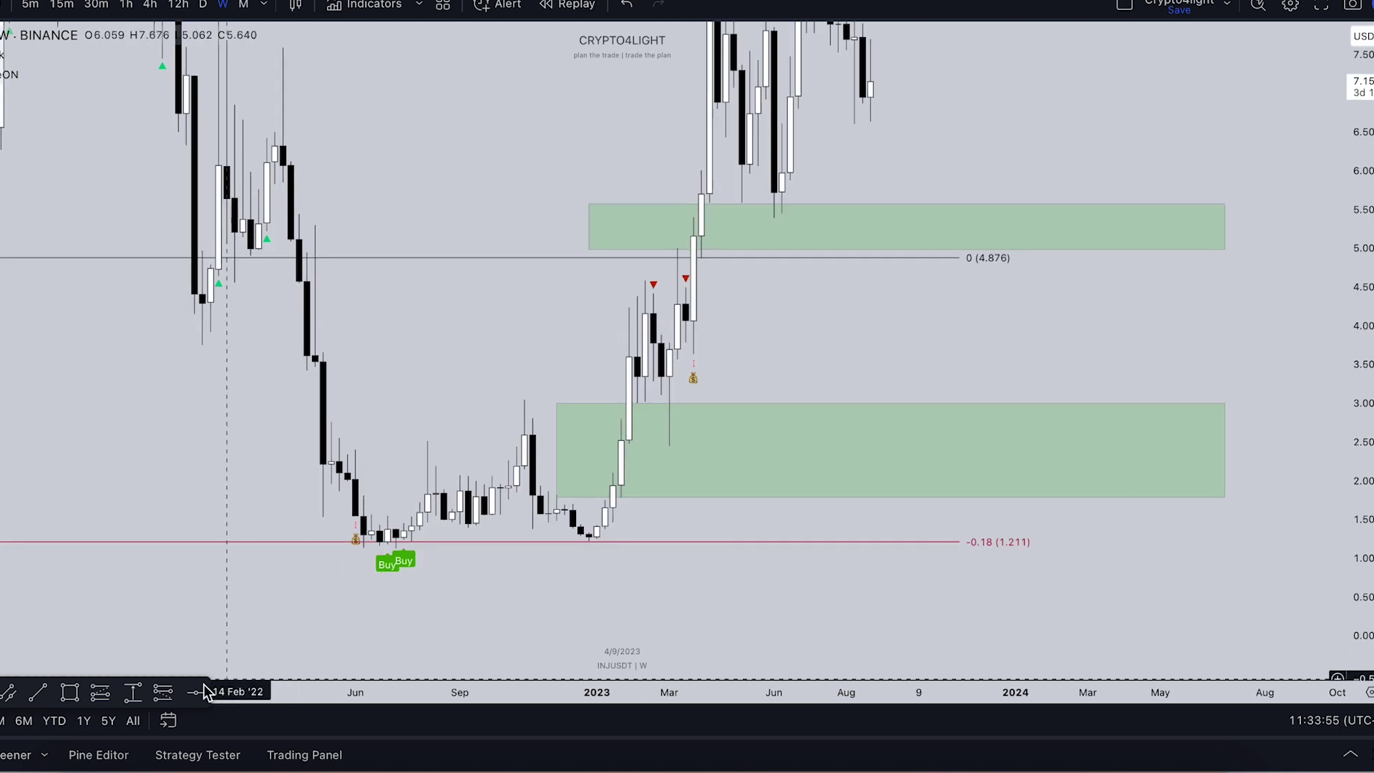
pyautogui.click(142, 693)
pyautogui.click(395, 546)
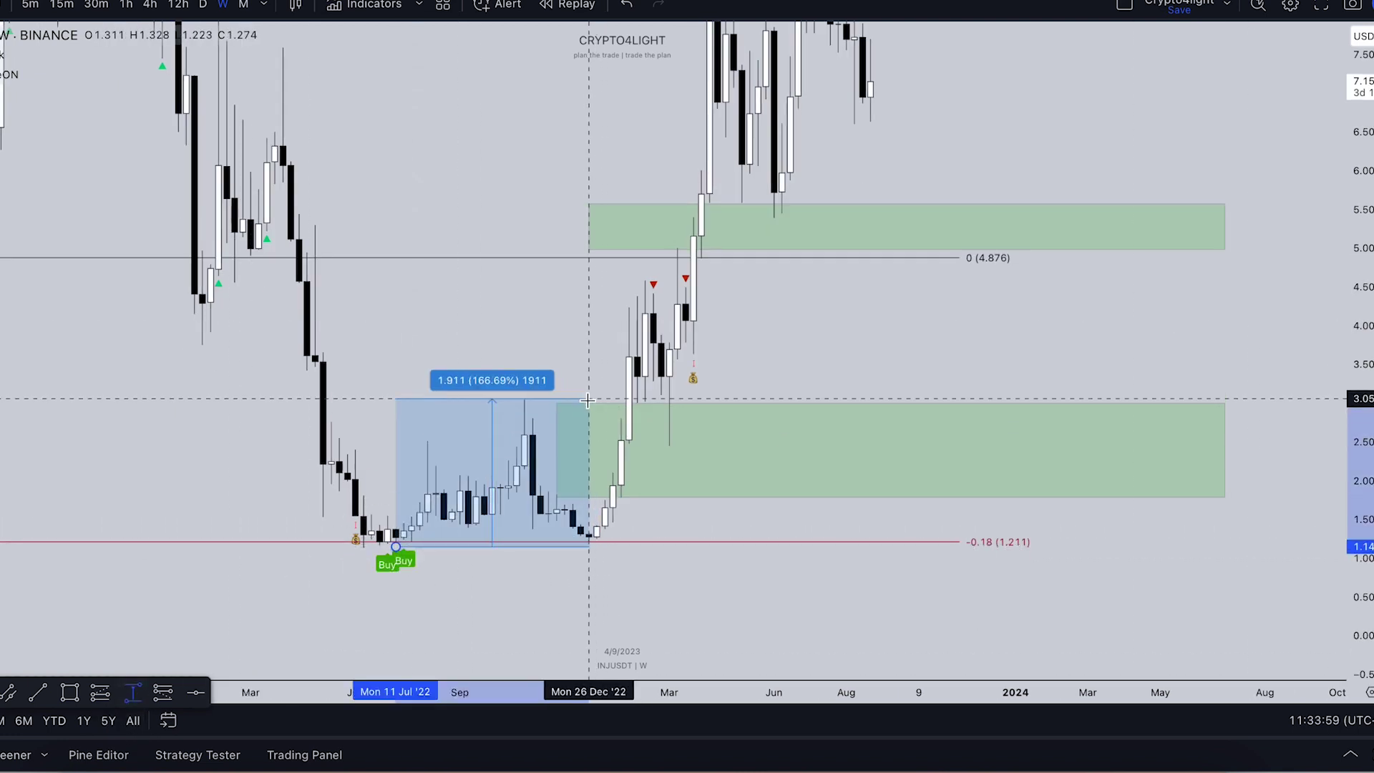
pyautogui.press('Escape')
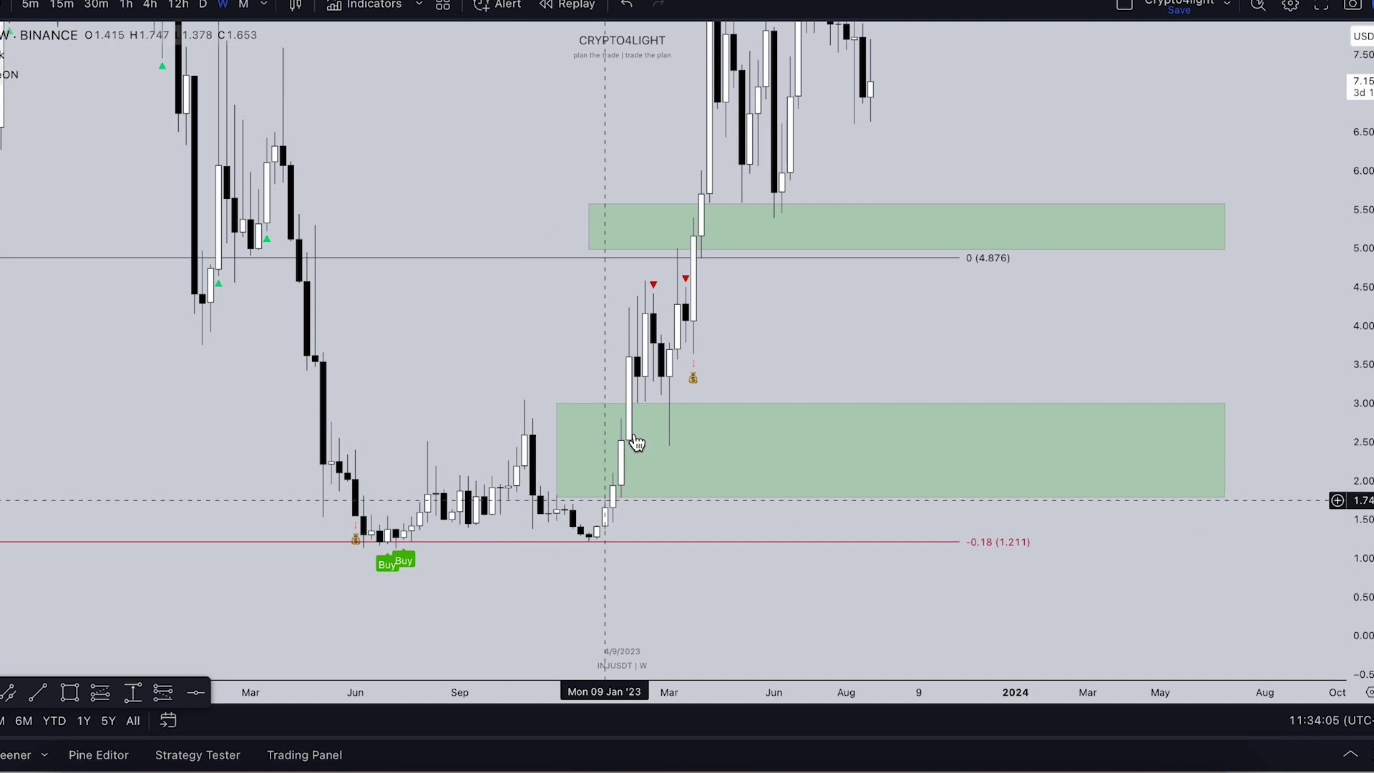
# Examine the TradeON Sell signal near the 0.236 level and the weekly candles following it.
pyautogui.scroll(-5, 1088, 279)
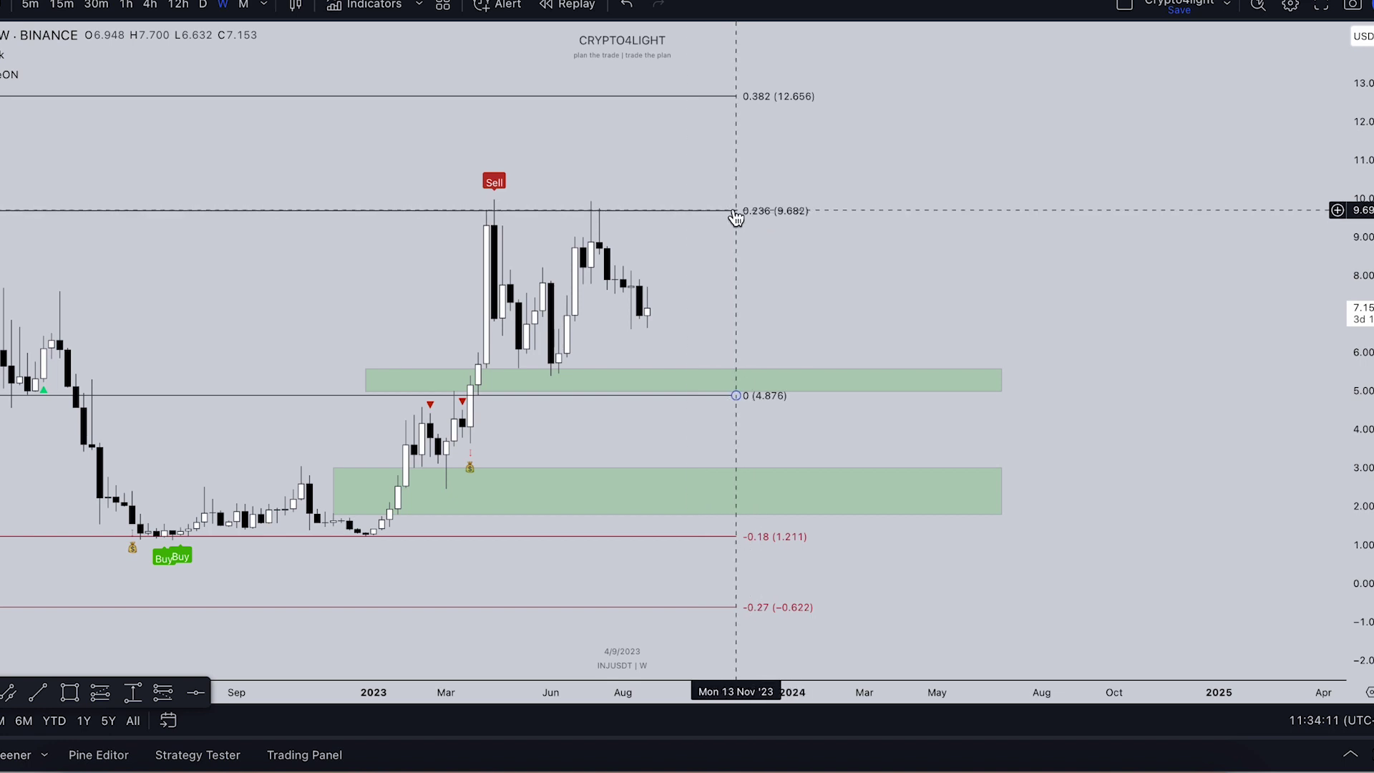
pyautogui.moveTo(660, 183); pyautogui.dragTo(745, 193)
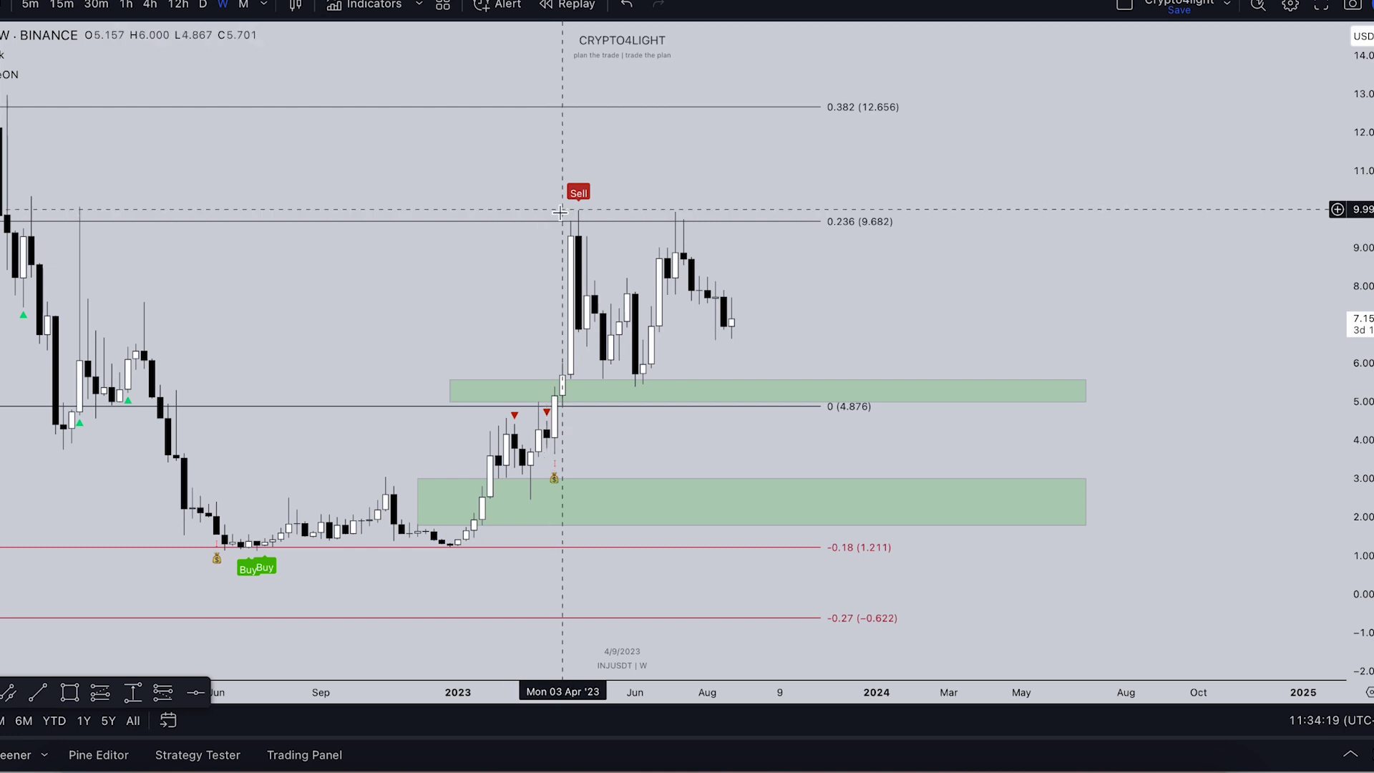
pyautogui.scroll(1, 758, 279)
pyautogui.moveTo(882, 318); pyautogui.dragTo(847, 306)
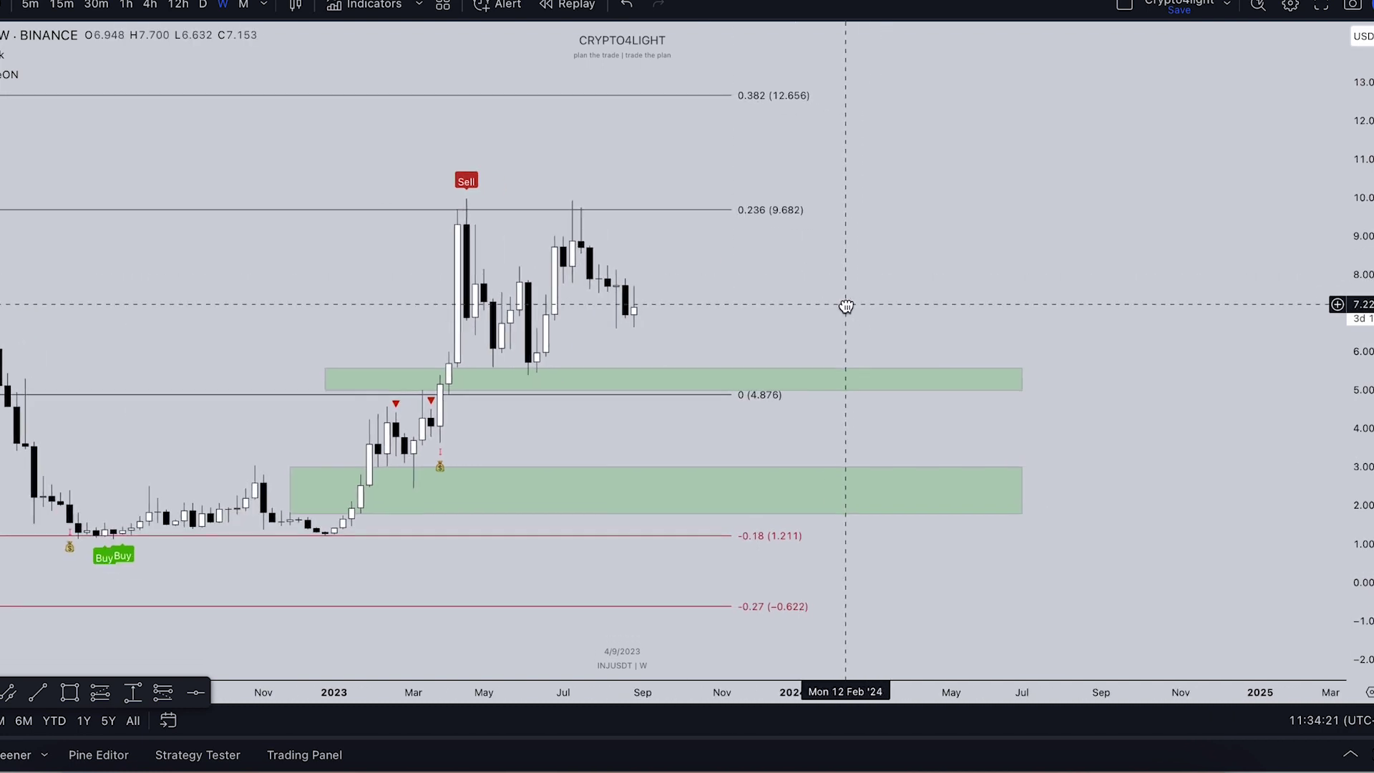
# Replace the TradeON indicator with the invite-only Crypto4light Take Profit indicator.
pyautogui.scroll(-2, 716, 297)
pyautogui.moveTo(34, 79)
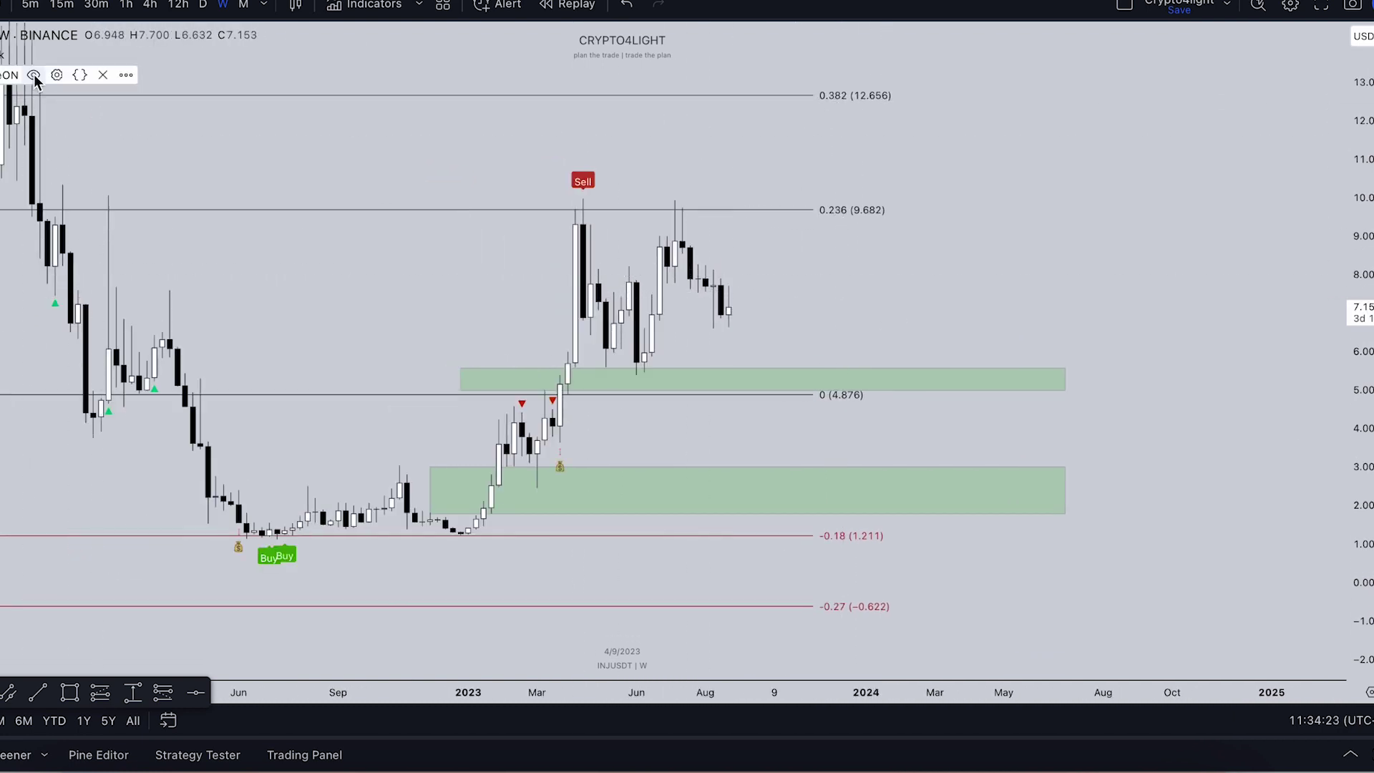
pyautogui.click(102, 76)
pyautogui.press('/')
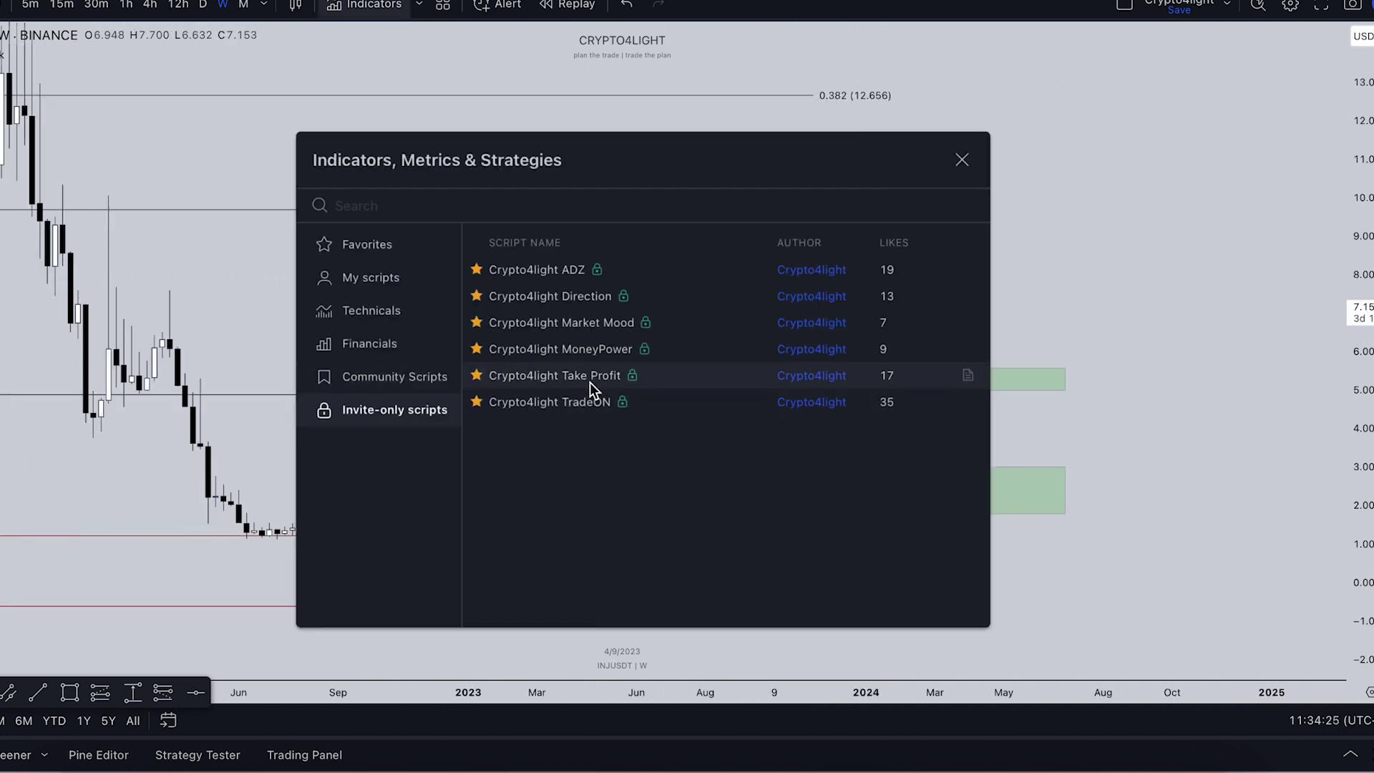
pyautogui.click(961, 160)
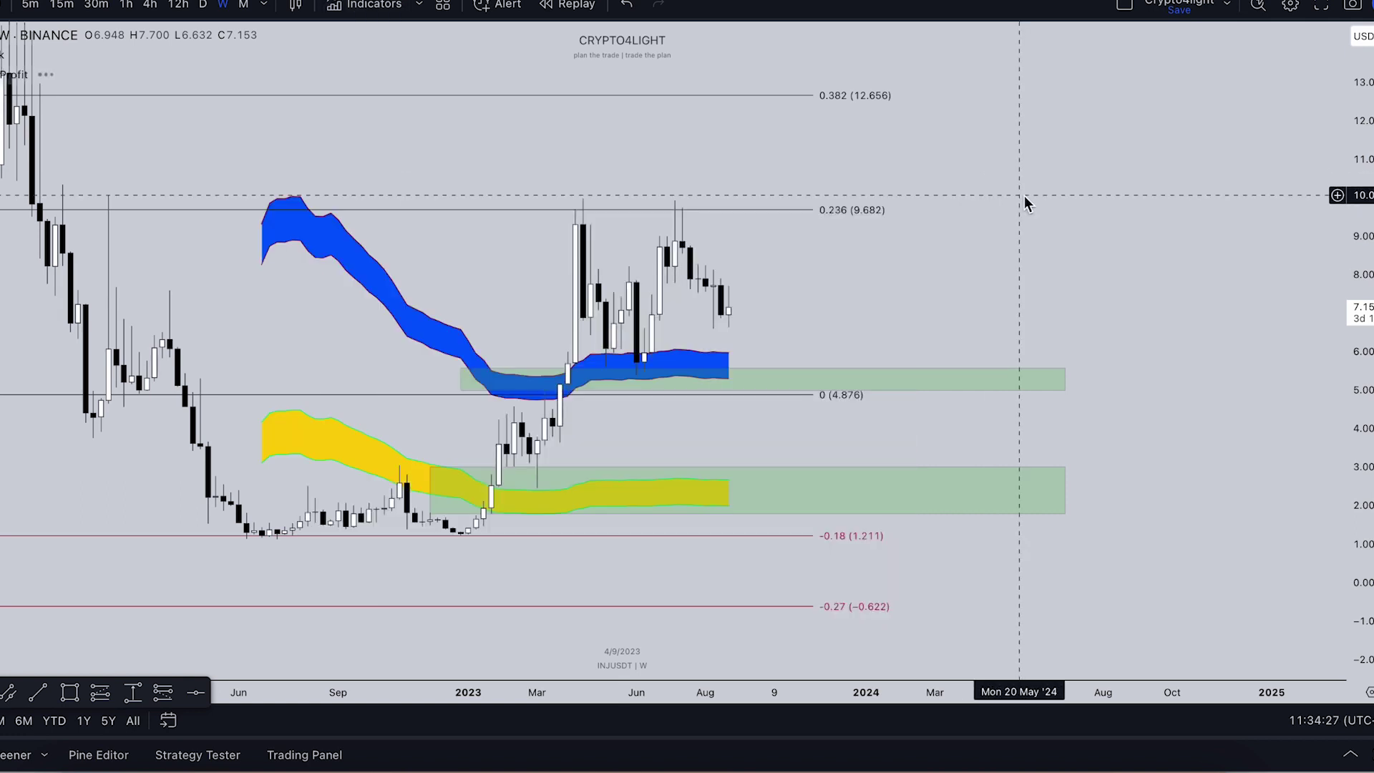
# Sketch downward price paths from the last candle to the two green zones, circling the 0 Fibonacci level, and undo the strokes.
pyautogui.scroll(1, 1025, 200)
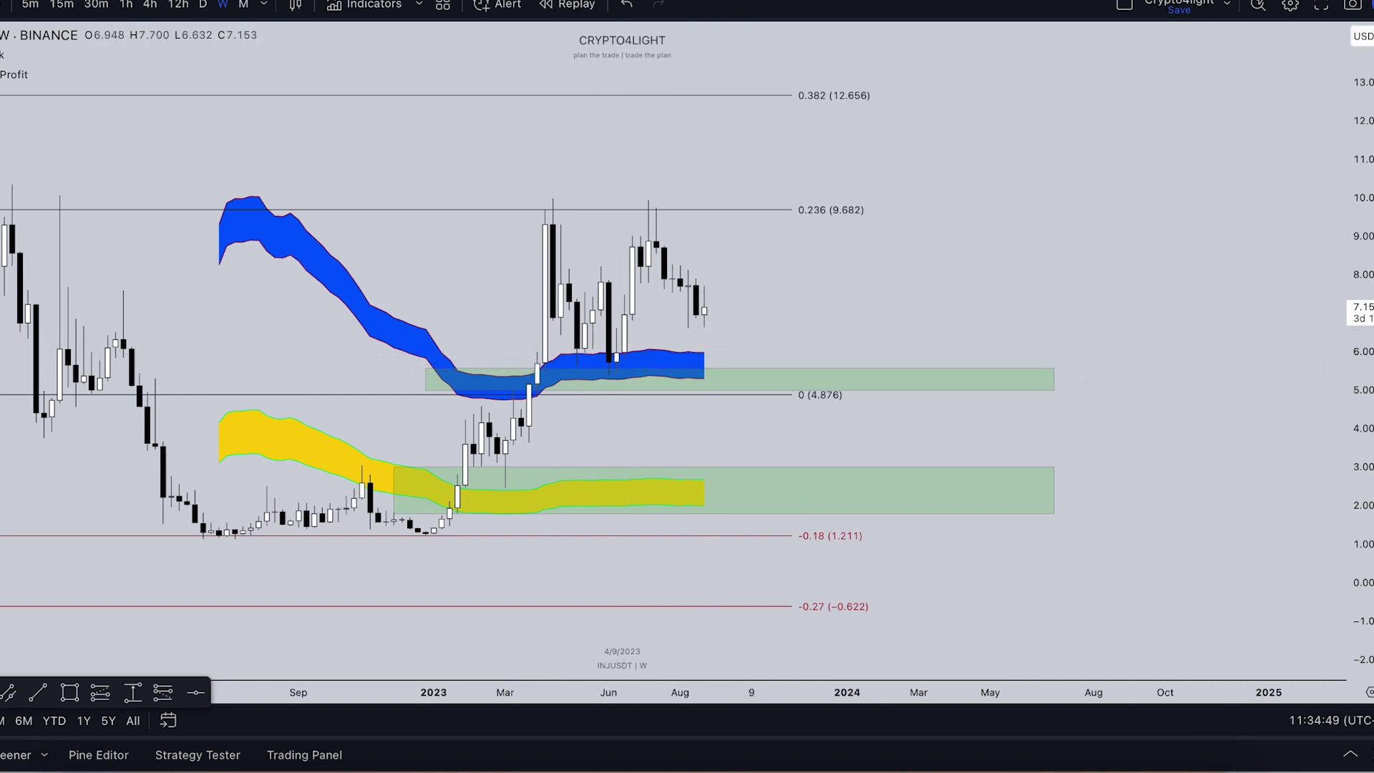
pyautogui.moveTo(704, 309); pyautogui.dragTo(726, 383)
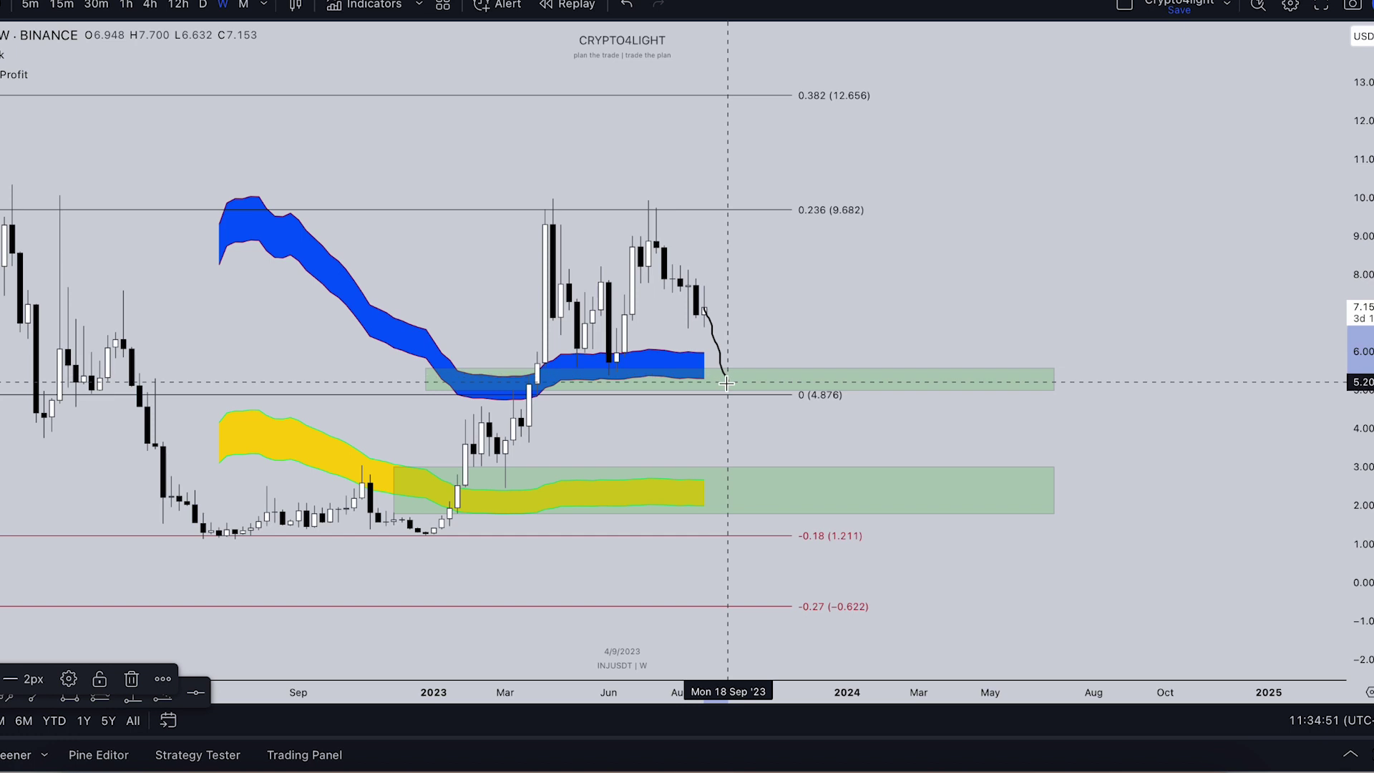
pyautogui.moveTo(836, 390)
pyautogui.mouseDown()
pyautogui.moveTo(769, 387)
pyautogui.moveTo(830, 407)
pyautogui.mouseUp()
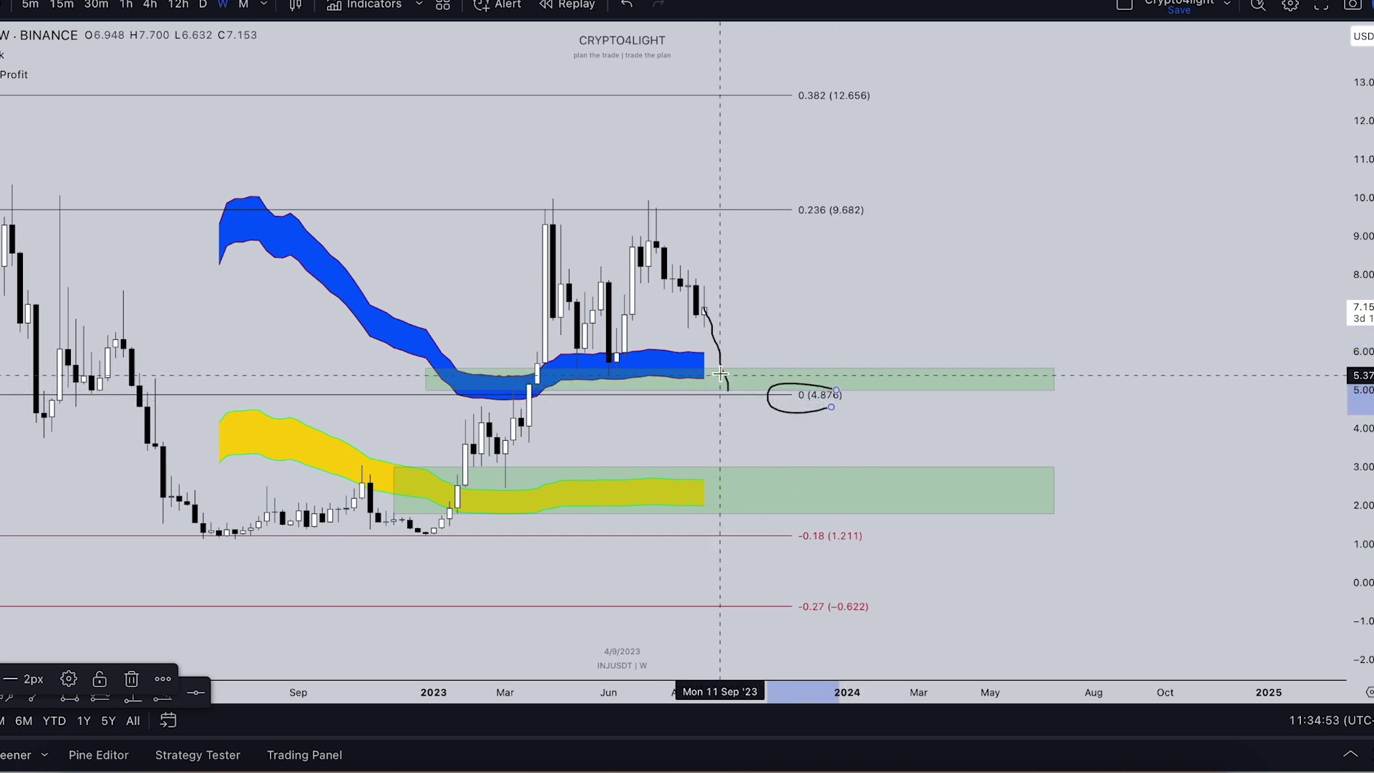
pyautogui.moveTo(705, 309)
pyautogui.mouseDown()
pyautogui.moveTo(731, 401)
pyautogui.moveTo(800, 480)
pyautogui.mouseUp()
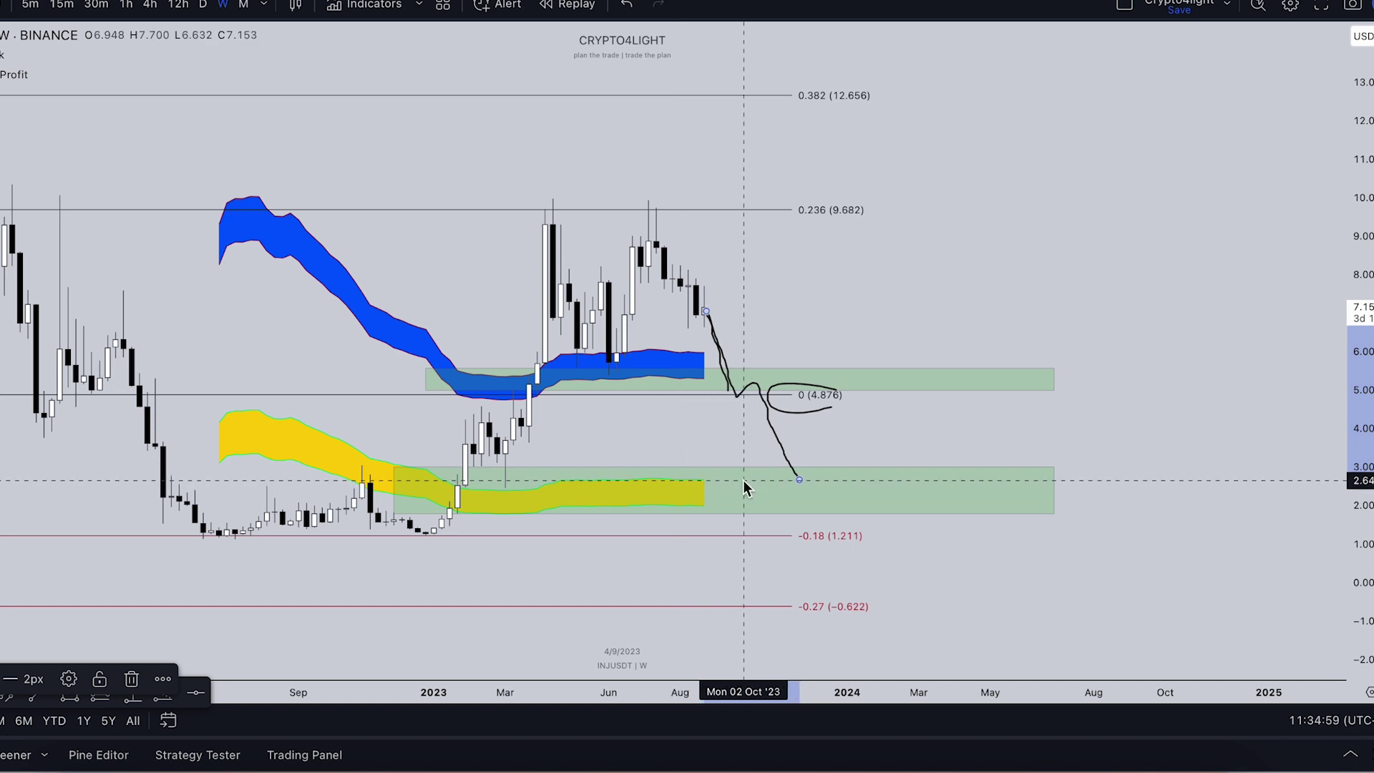
pyautogui.click(627, 5)
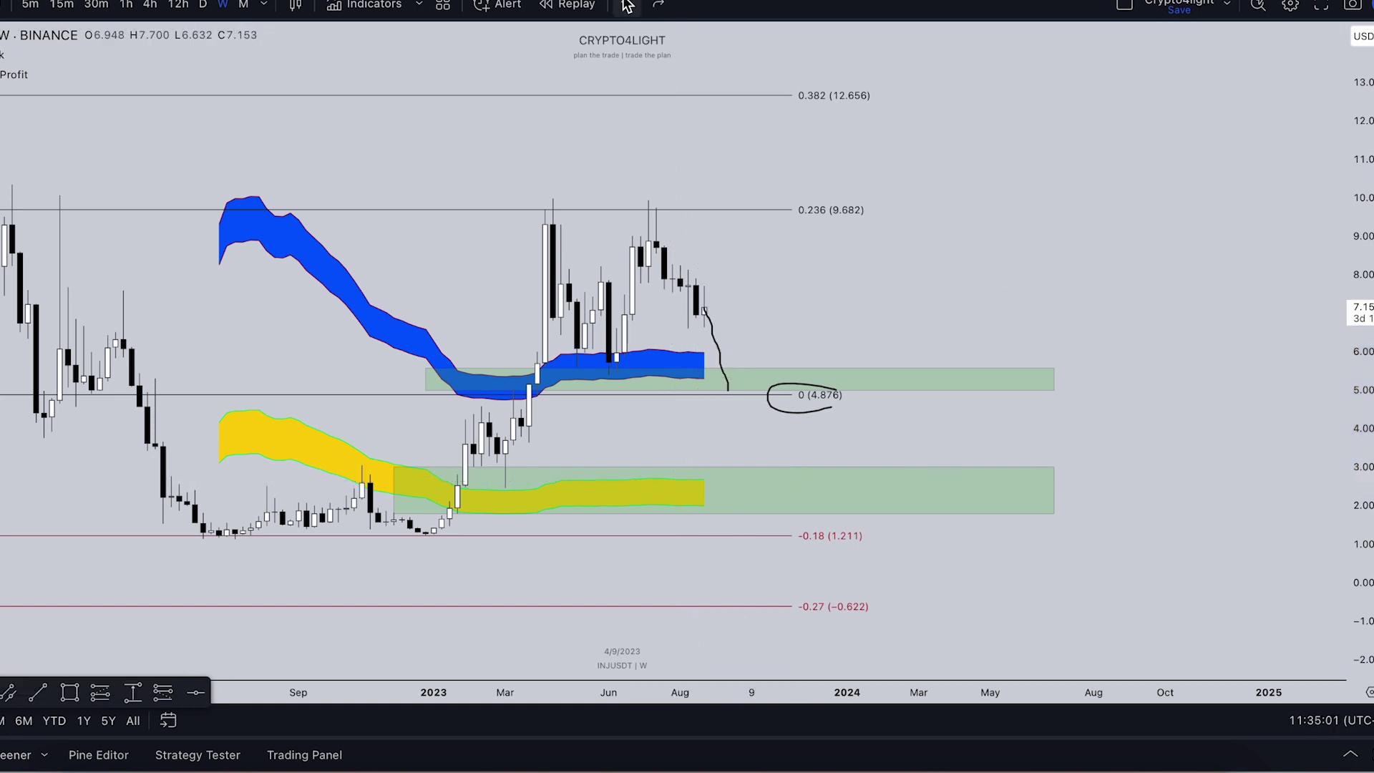
pyautogui.click(627, 5)
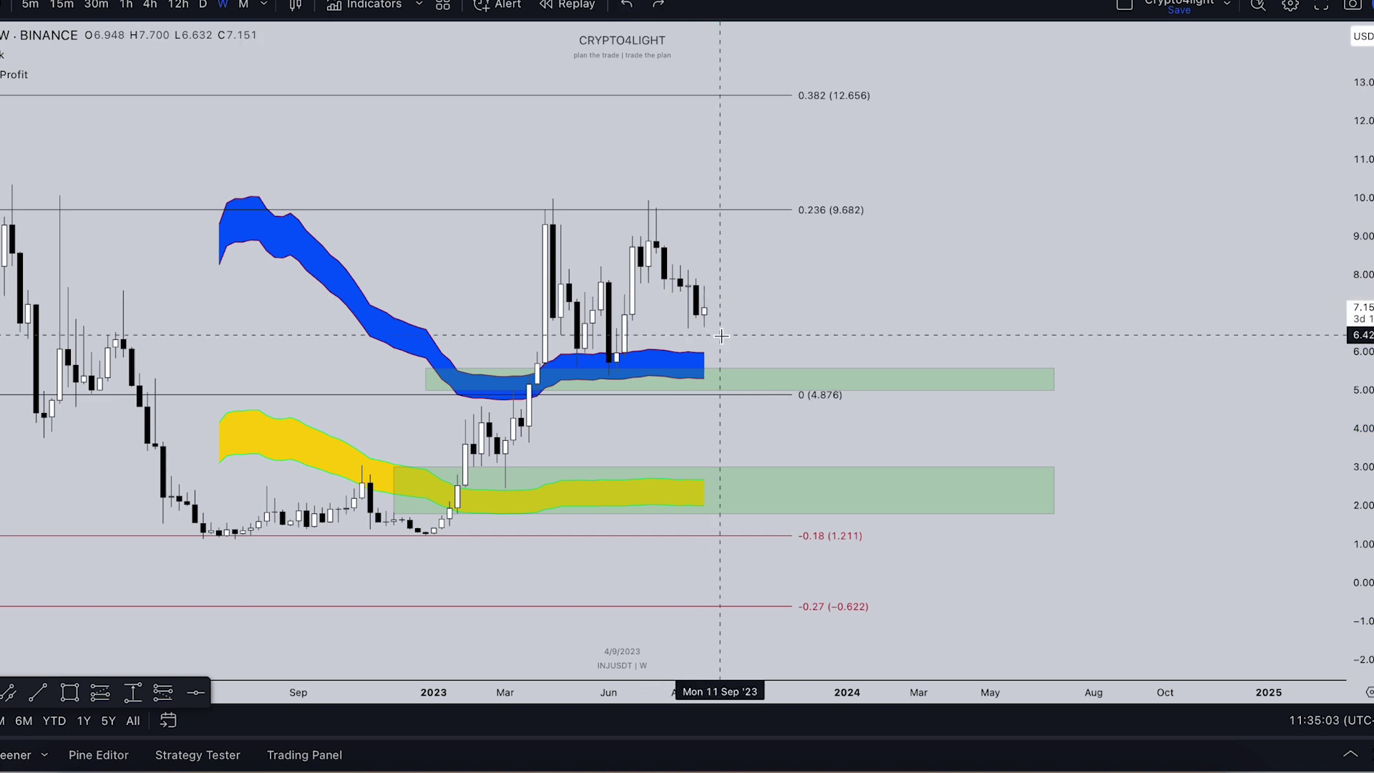
# Sketch rebound scenarios from the 0 level and the blue band up towards the 0.382 level, and undo the strokes.
pyautogui.moveTo(705, 309)
pyautogui.mouseDown()
pyautogui.moveTo(736, 374)
pyautogui.moveTo(883, 279)
pyautogui.moveTo(951, 100)
pyautogui.mouseUp()
pyautogui.moveTo(699, 348)
pyautogui.mouseDown()
pyautogui.moveTo(844, 307)
pyautogui.moveTo(927, 173)
pyautogui.mouseUp()
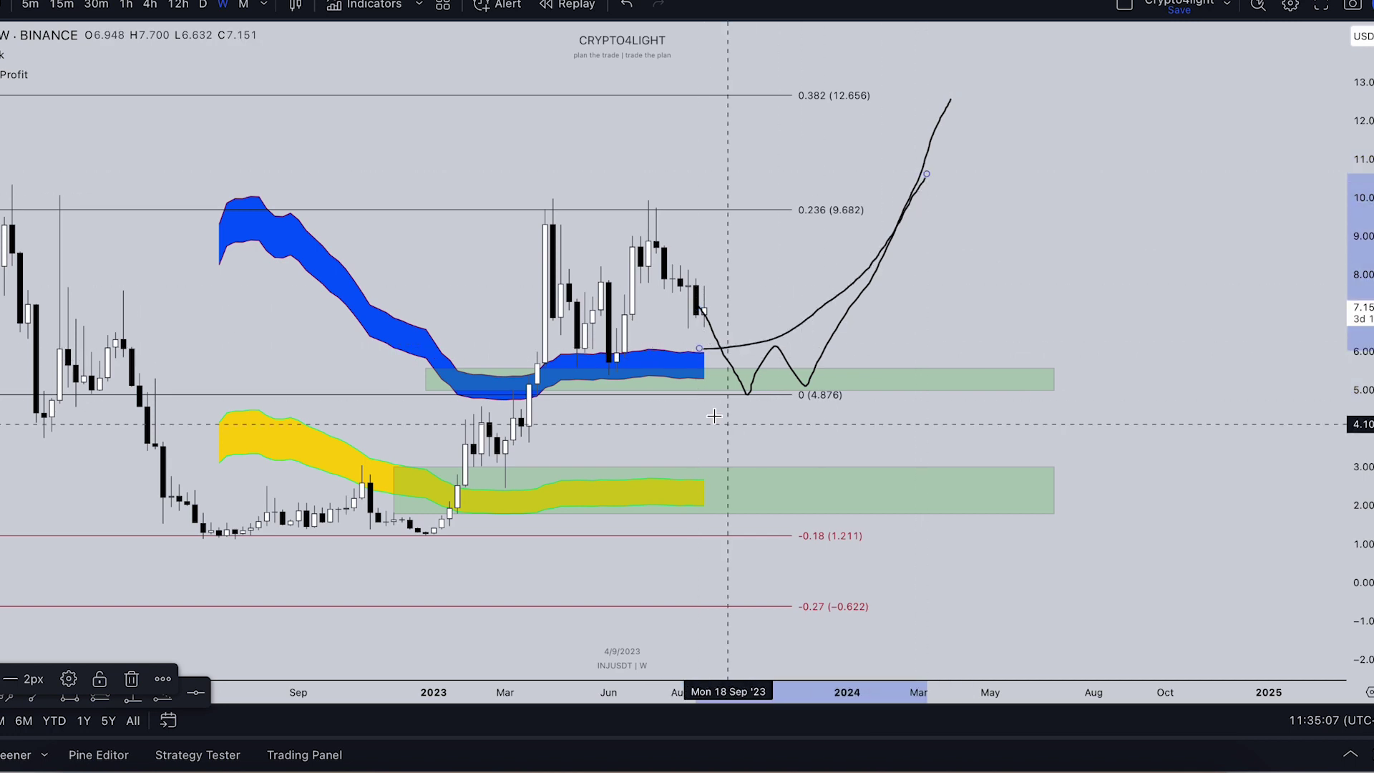
pyautogui.moveTo(725, 384); pyautogui.dragTo(765, 397)
pyautogui.click(627, 6)
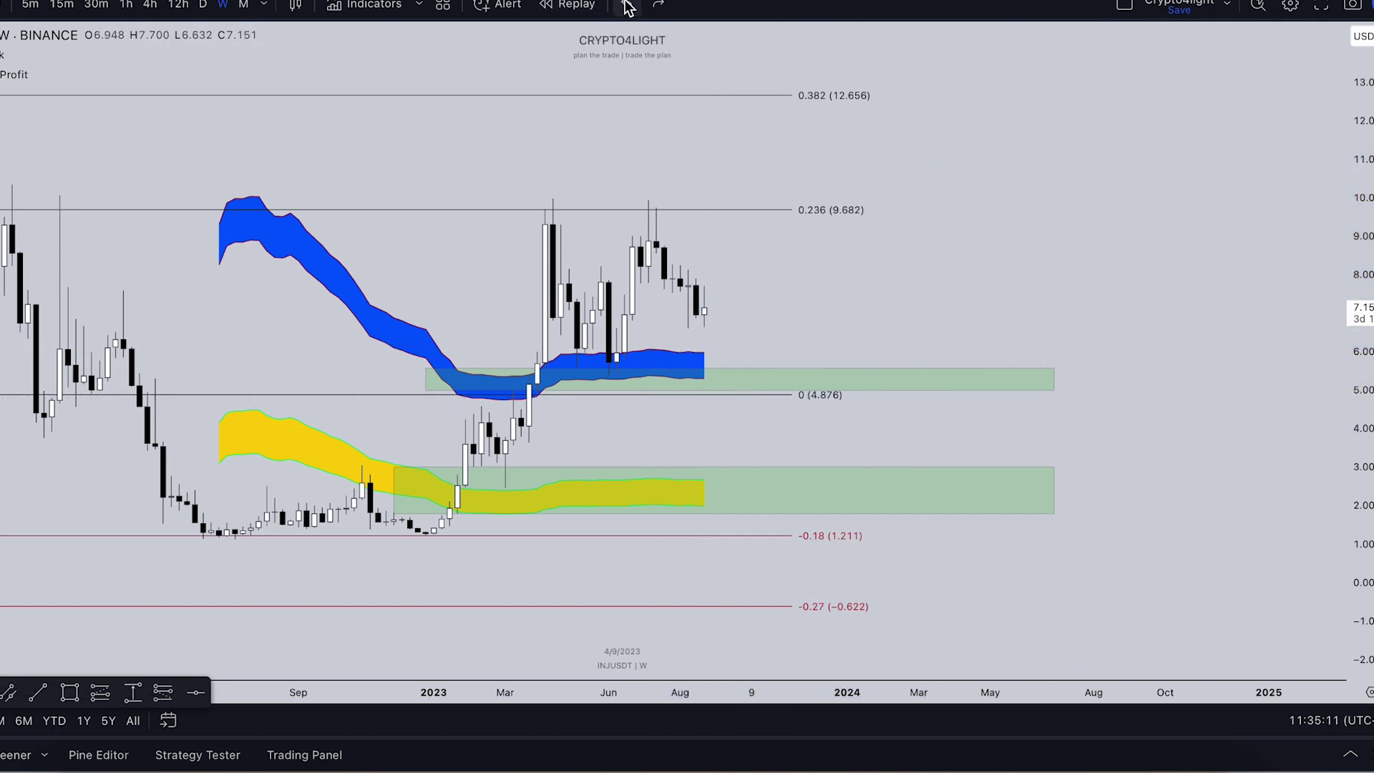
# Widen the weekly chart's time and price range to include the 0.5 Fibonacci level.
pyautogui.scroll(-2, 1002, 201)
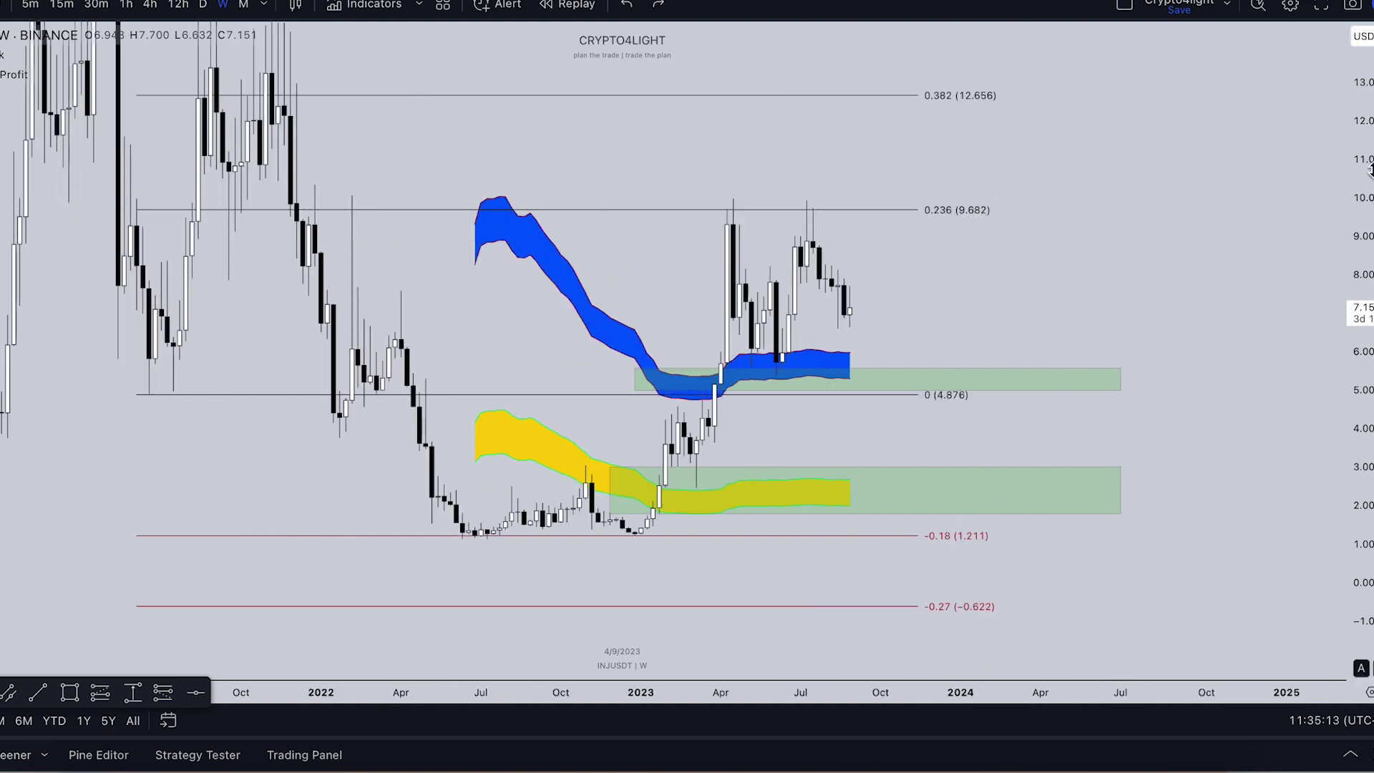
pyautogui.moveTo(1369, 168); pyautogui.dragTo(1363, 214)
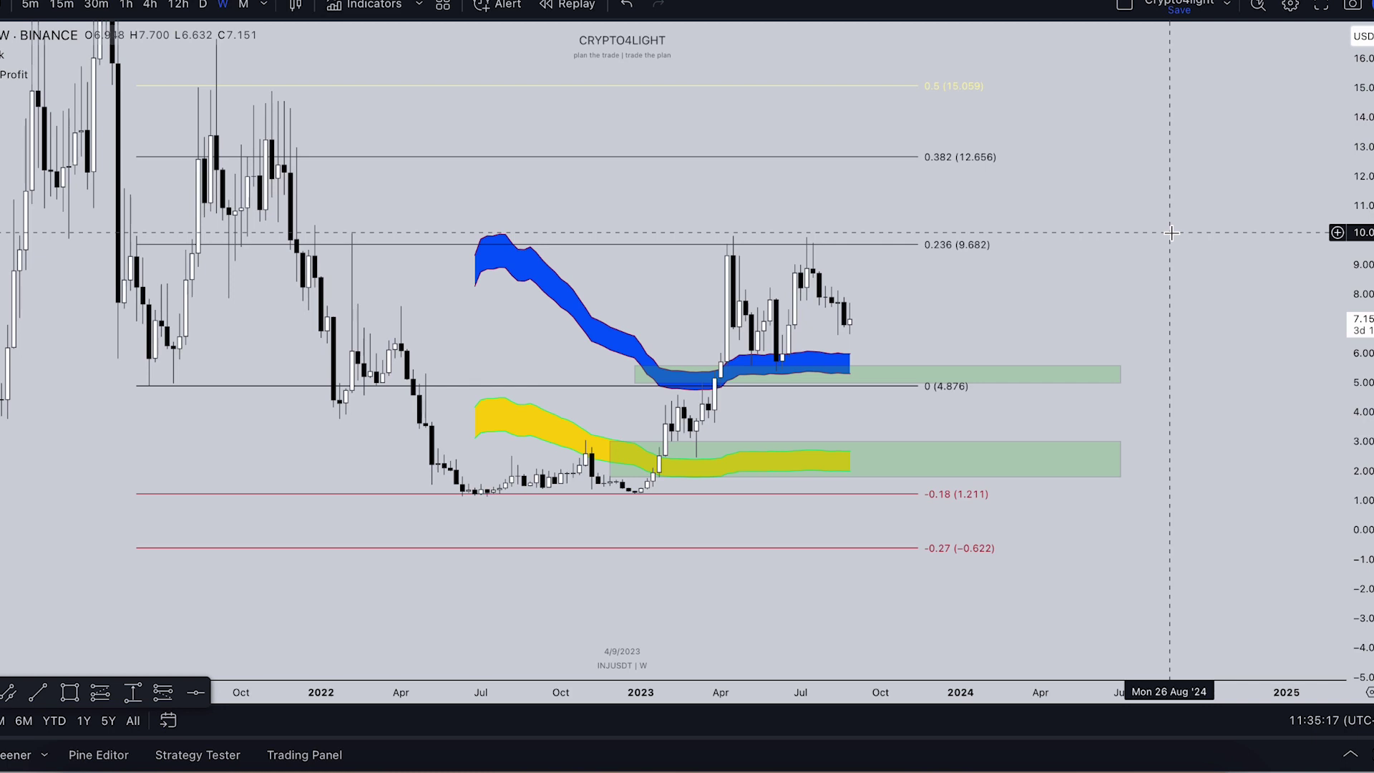
pyautogui.scroll(1, 1144, 236)
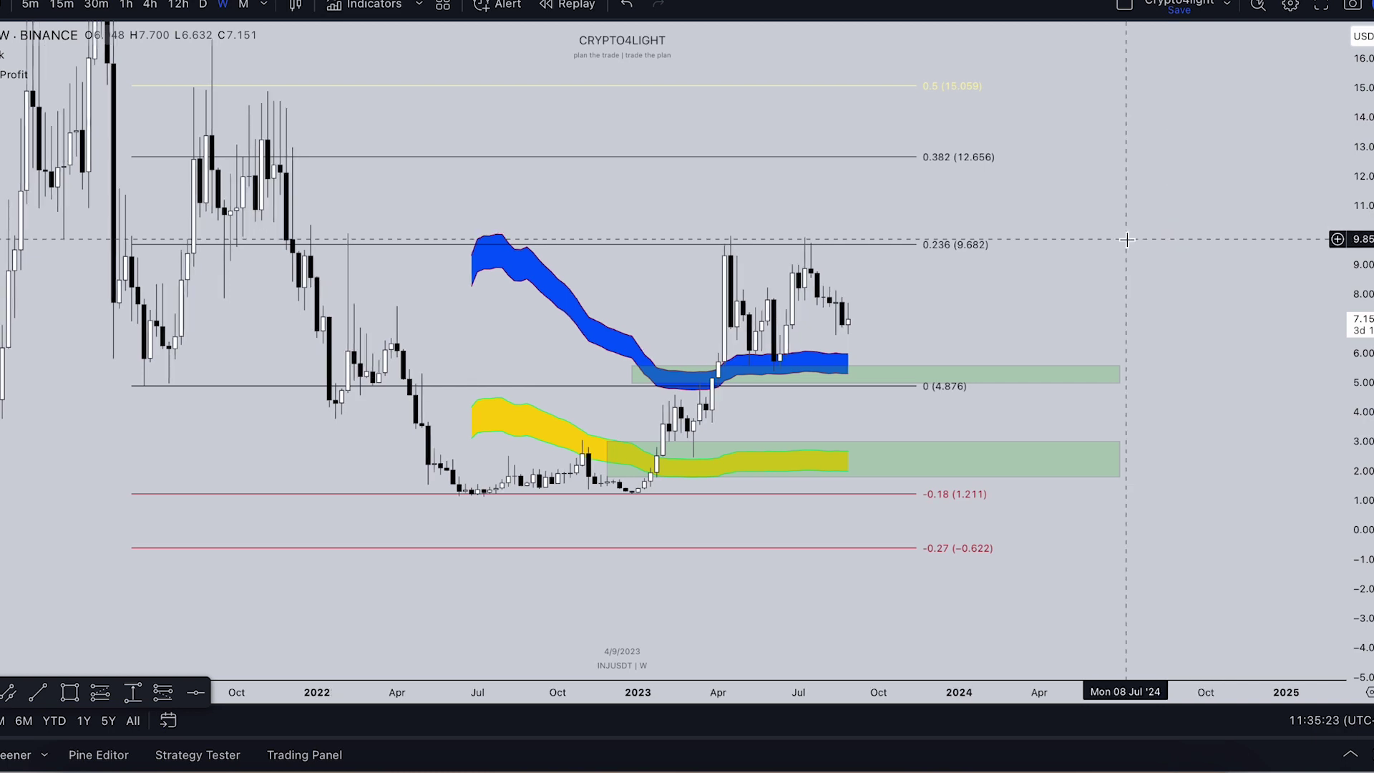